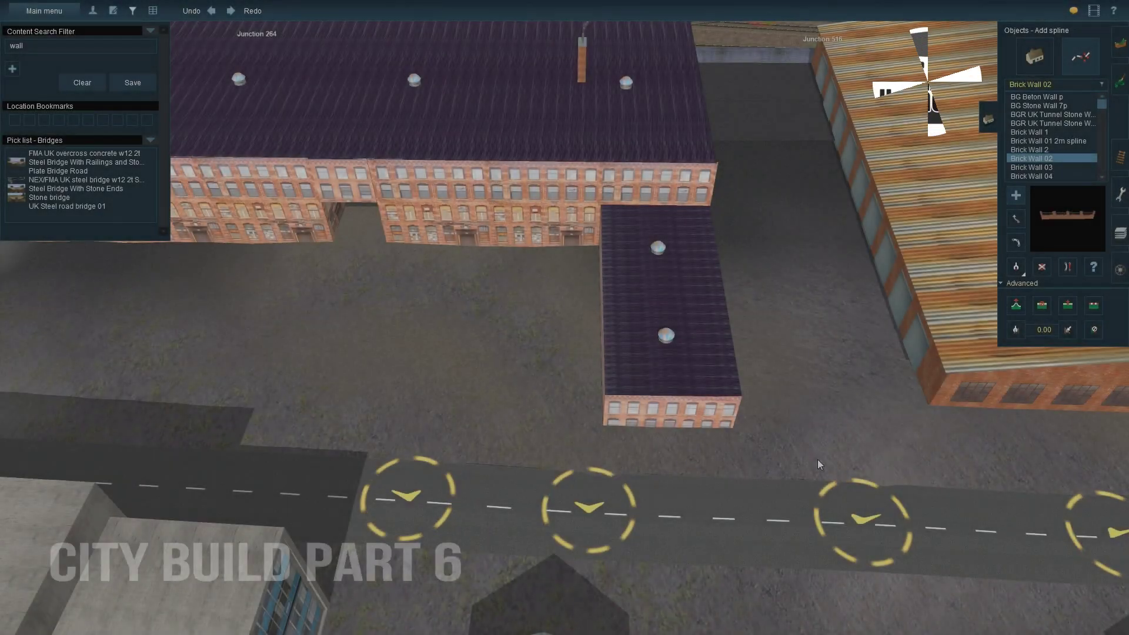
# - Lay a Brick Wall 02 spline through four points along the road by the brick factory
pyautogui.click(819, 456)
pyautogui.click(465, 440)
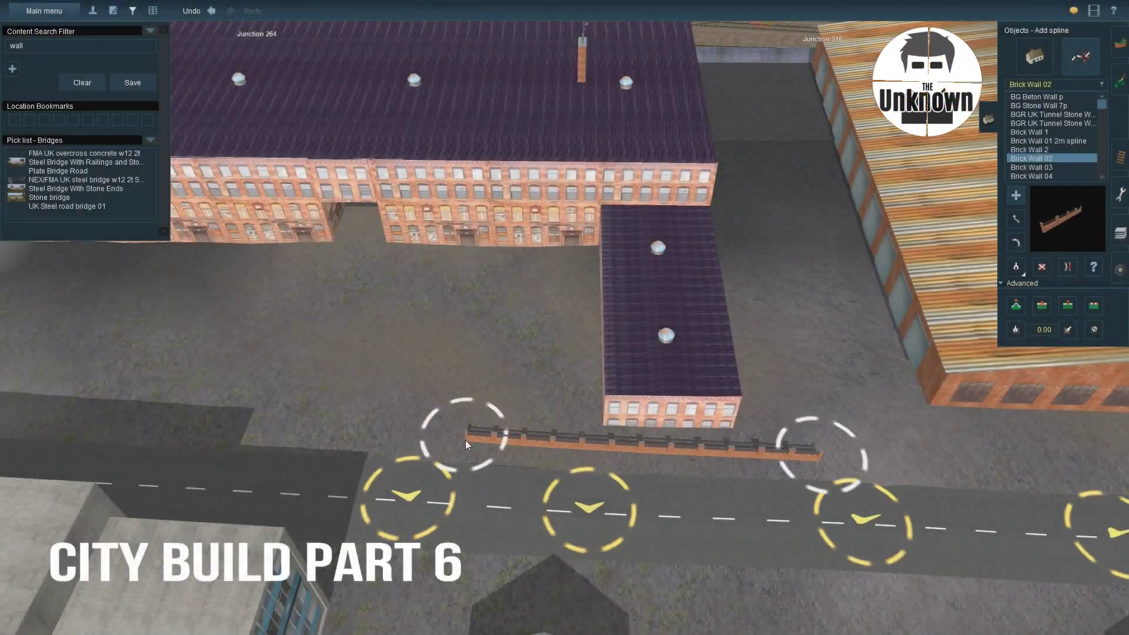
pyautogui.click(383, 430)
pyautogui.moveTo(344, 439)
pyautogui.mouseDown(button='middle')
pyautogui.moveTo(507, 255)
pyautogui.moveTo(363, 243)
pyautogui.moveTo(375, 331)
pyautogui.mouseUp(button='middle')
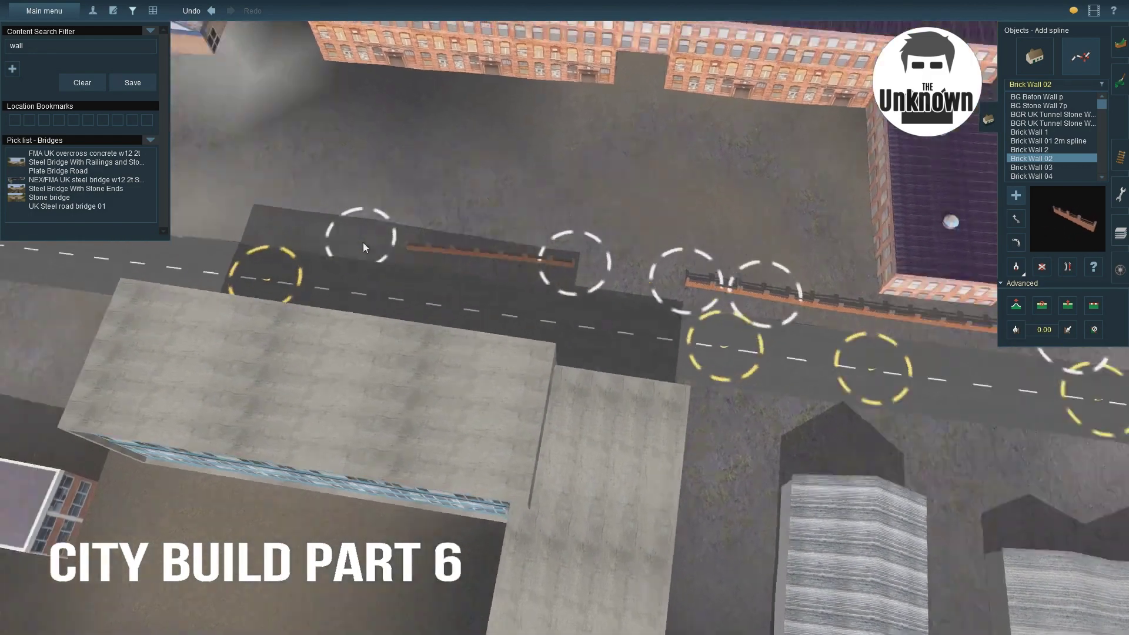
pyautogui.moveTo(335, 296); pyautogui.dragTo(456, 445, button='middle')
pyautogui.click(156, 327)
pyautogui.moveTo(155, 327); pyautogui.dragTo(700, 219, button='middle')
# - Lower the brick wall's point heights toward the ground and inspect the wall's end
pyautogui.click(1015, 305)
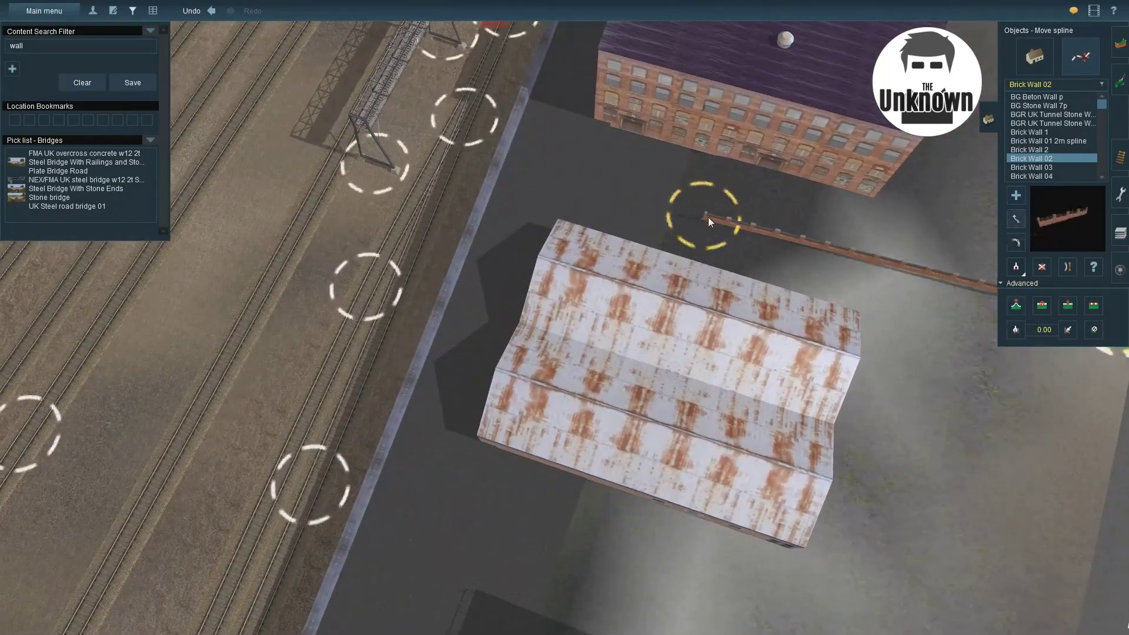
pyautogui.moveTo(510, 175); pyautogui.dragTo(689, 360, button='middle')
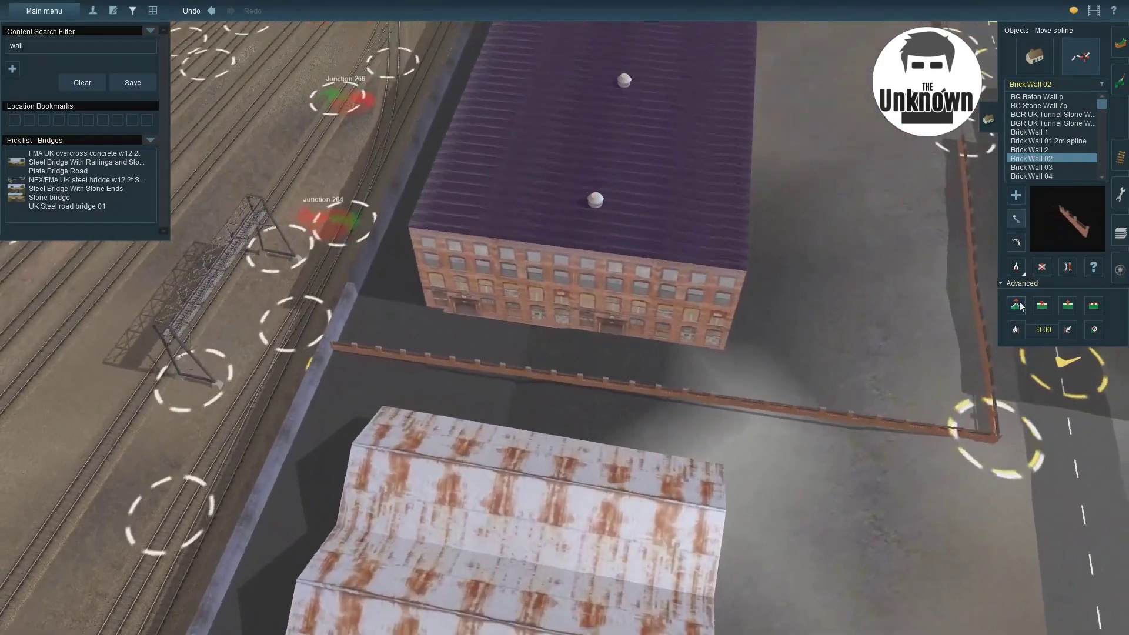
pyautogui.click(1068, 305)
pyautogui.click(1015, 305)
pyautogui.moveTo(470, 347); pyautogui.dragTo(499, 364, button='middle')
pyautogui.moveTo(483, 355); pyautogui.dragTo(484, 414)
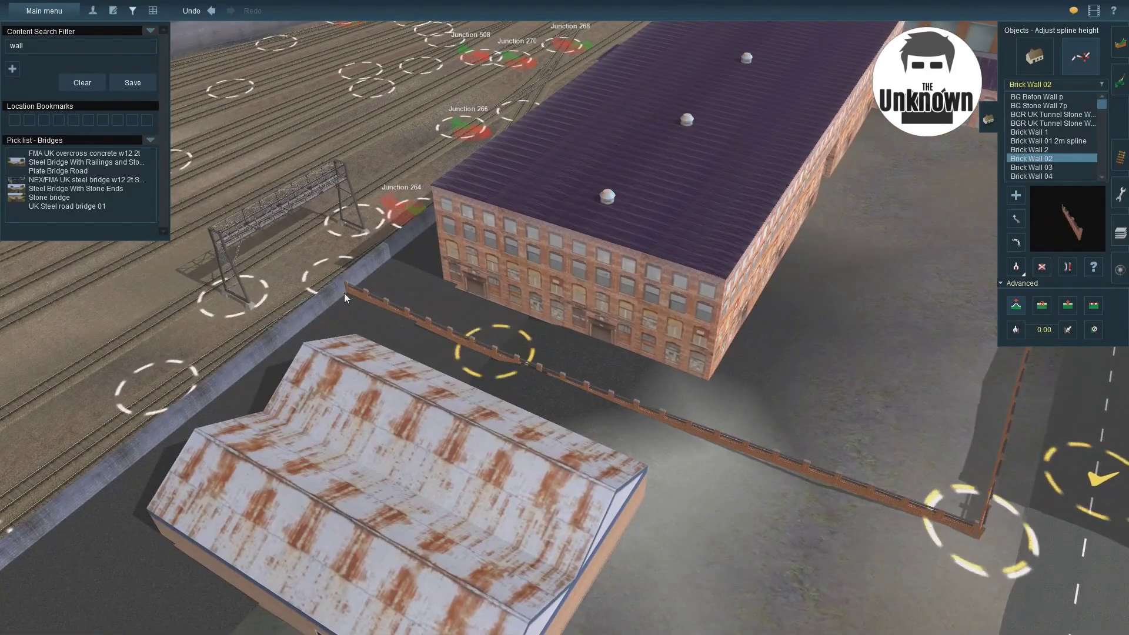
pyautogui.moveTo(343, 293); pyautogui.dragTo(591, 317, button='middle')
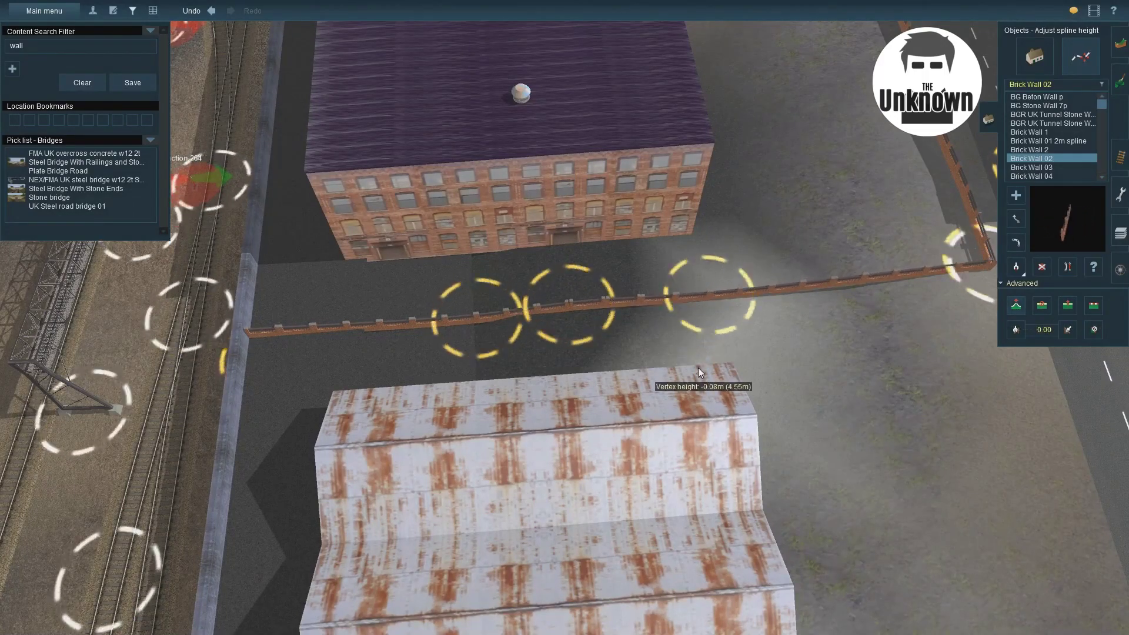
pyautogui.moveTo(697, 368); pyautogui.dragTo(726, 328, button='middle')
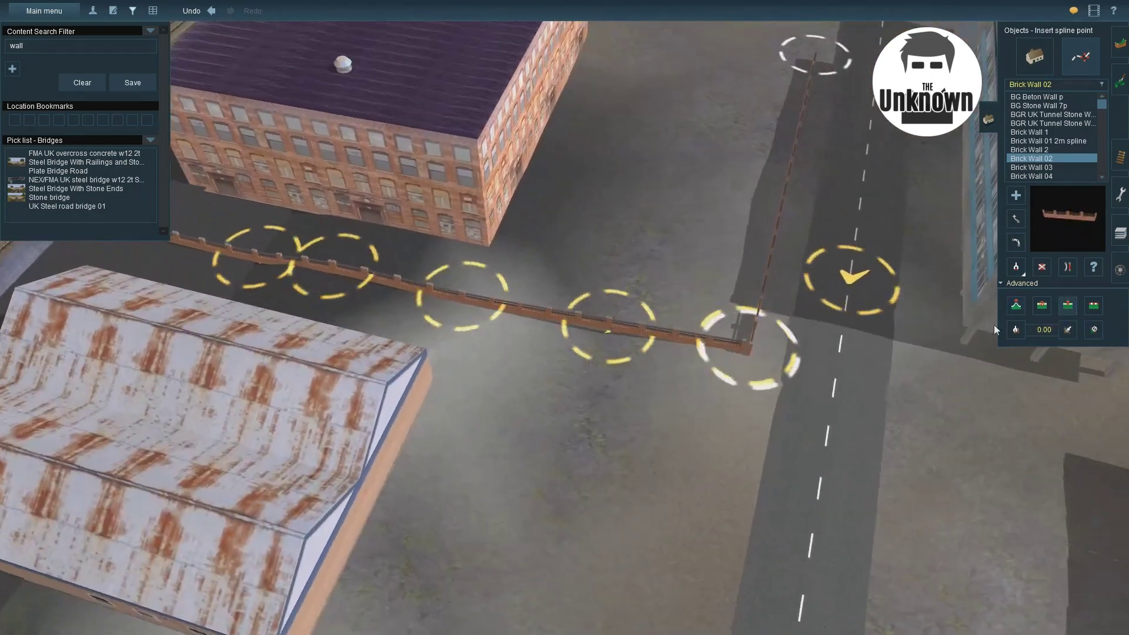
pyautogui.scroll(-3, 609, 371)
pyautogui.moveTo(612, 370); pyautogui.dragTo(838, 351, button='middle')
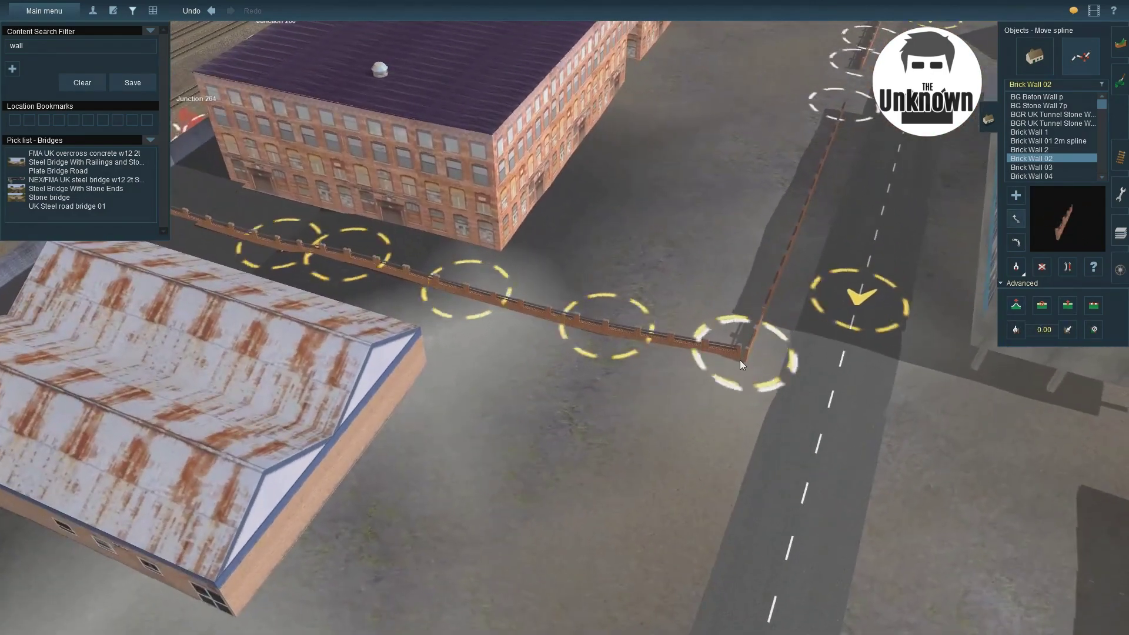
# - Try Brick Wall 03 and 04 for a test segment across the yard, then undo it
pyautogui.click(1031, 167)
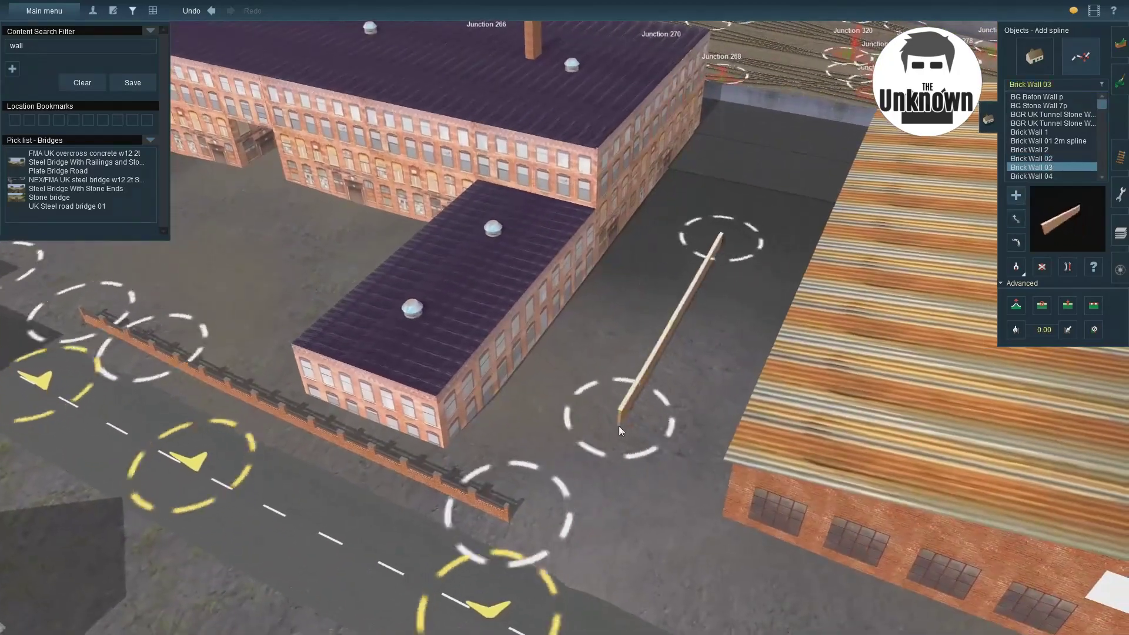
pyautogui.rightClick(619, 423)
pyautogui.click(1030, 176)
pyautogui.click(742, 188)
pyautogui.click(615, 404)
pyautogui.moveTo(615, 403); pyautogui.dragTo(644, 225, button='middle')
pyautogui.scroll(3, 551, 292)
pyautogui.scroll(-3, 551, 292)
pyautogui.scroll(-1, 1099, 170)
pyautogui.hotkey('ctrl', 'z')
# - Join the Brick Wall 08-2m wall's point onto the first wall's end
pyautogui.scroll(-3, 478, 350)
pyautogui.moveTo(524, 350); pyautogui.dragTo(566, 326, button='middle')
pyautogui.scroll(3, 566, 327)
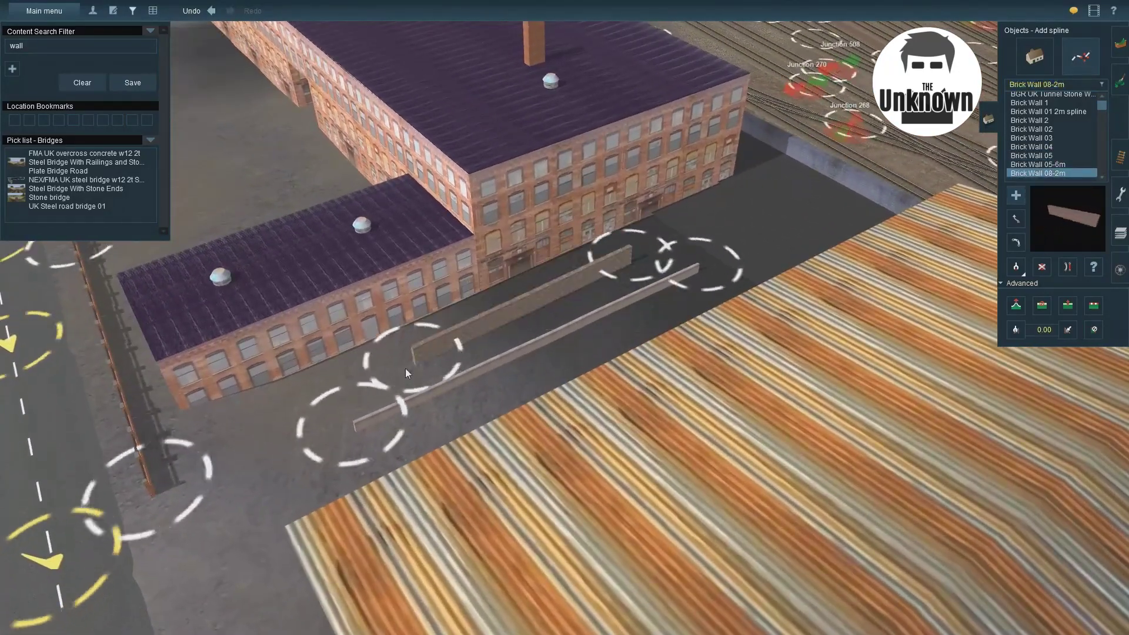
pyautogui.scroll(-3, 405, 372)
pyautogui.scroll(3, 706, 341)
pyautogui.moveTo(697, 275); pyautogui.dragTo(594, 281, button='middle')
pyautogui.press('h')
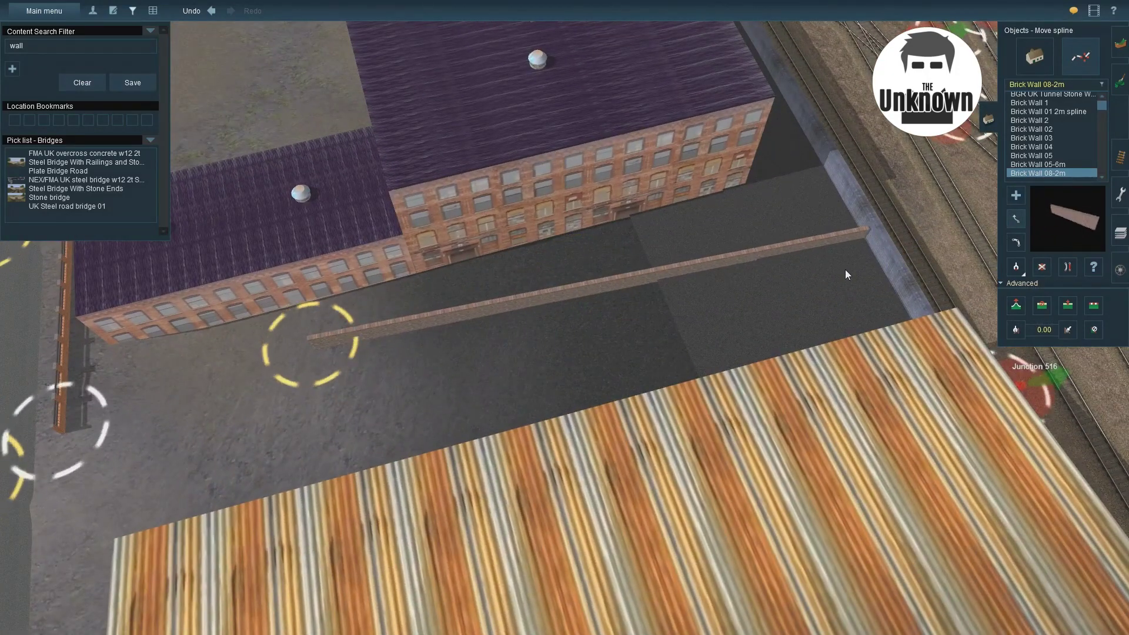
pyautogui.moveTo(846, 271); pyautogui.dragTo(813, 284, button='middle')
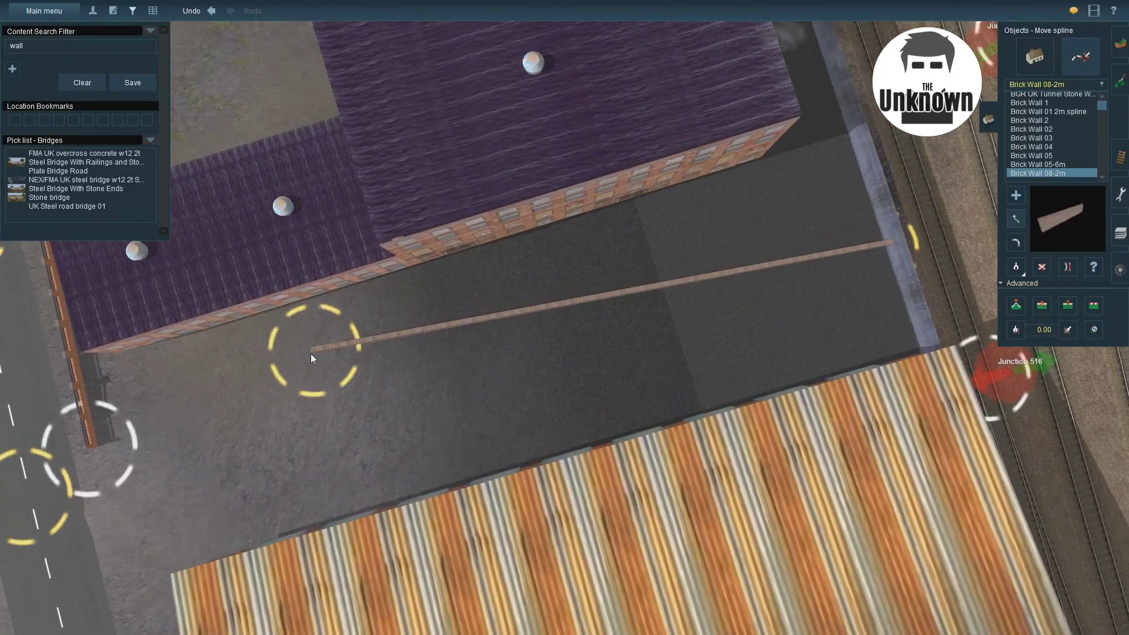
pyautogui.moveTo(104, 495); pyautogui.dragTo(582, 403, button='middle')
pyautogui.moveTo(582, 402); pyautogui.dragTo(488, 400)
pyautogui.moveTo(601, 221); pyautogui.dragTo(588, 246, button='middle')
# - Add one more brick wall section beyond the end point, running beside the tracks
pyautogui.scroll(-2, 1049, 156)
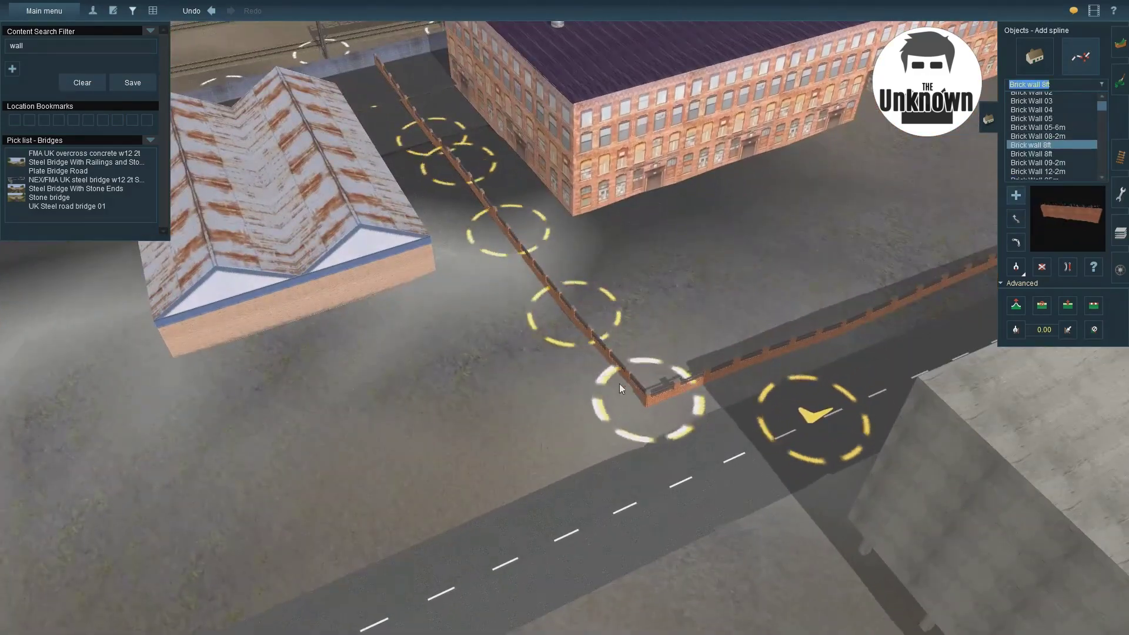
pyautogui.click(389, 495)
pyautogui.moveTo(389, 495); pyautogui.dragTo(320, 364, button='middle')
pyautogui.moveTo(413, 373); pyautogui.dragTo(458, 272, button='middle')
pyautogui.moveTo(363, 295); pyautogui.dragTo(711, 274, button='middle')
pyautogui.moveTo(599, 141); pyautogui.dragTo(558, 330, button='middle')
# - Inspect the properties of the two roads near the brick building
pyautogui.press('m')
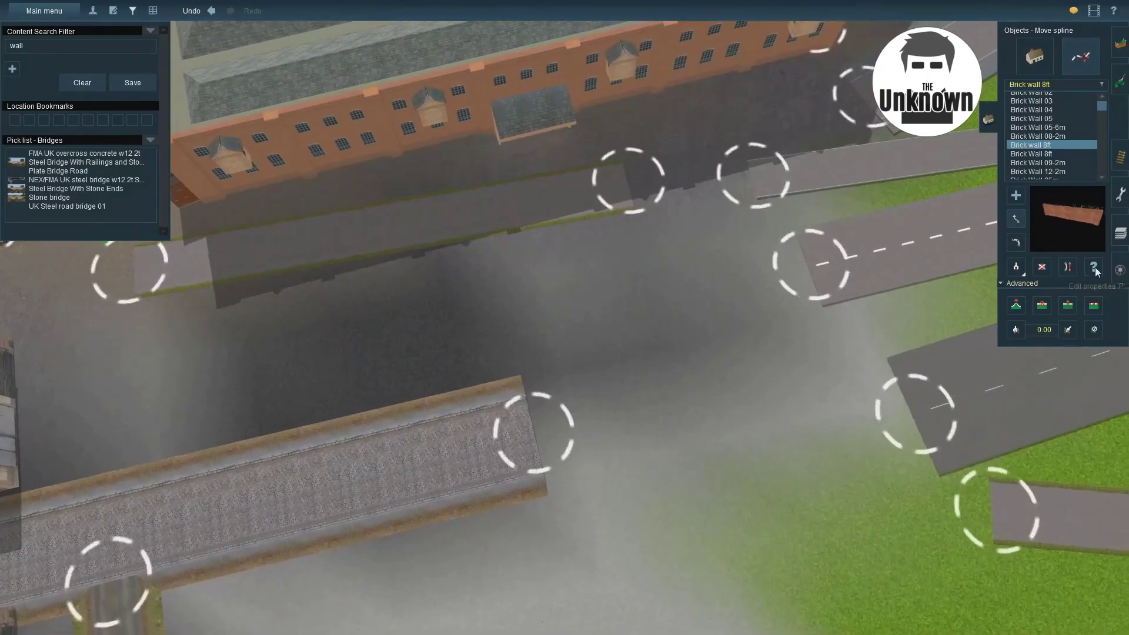
pyautogui.click(1094, 268)
pyautogui.click(797, 287)
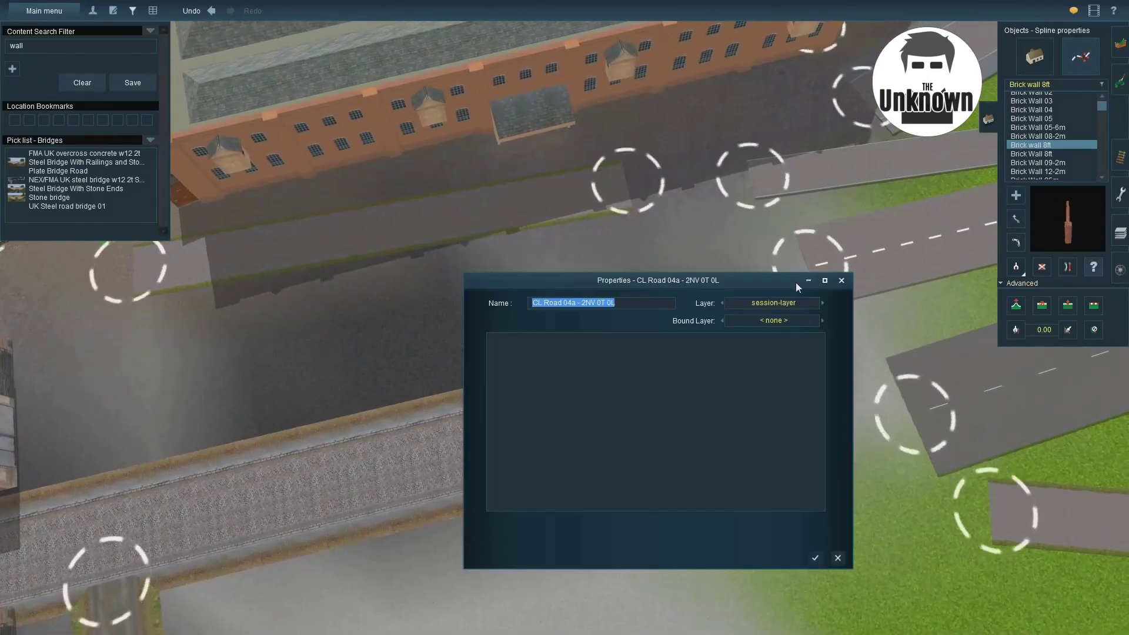
pyautogui.click(765, 226)
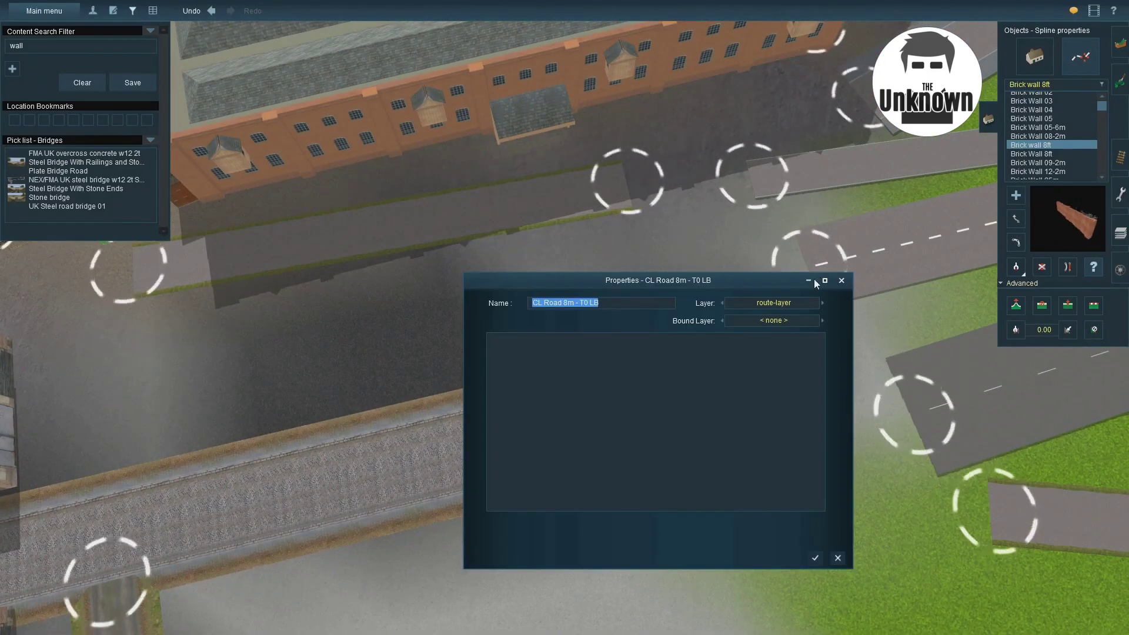
pyautogui.click(815, 560)
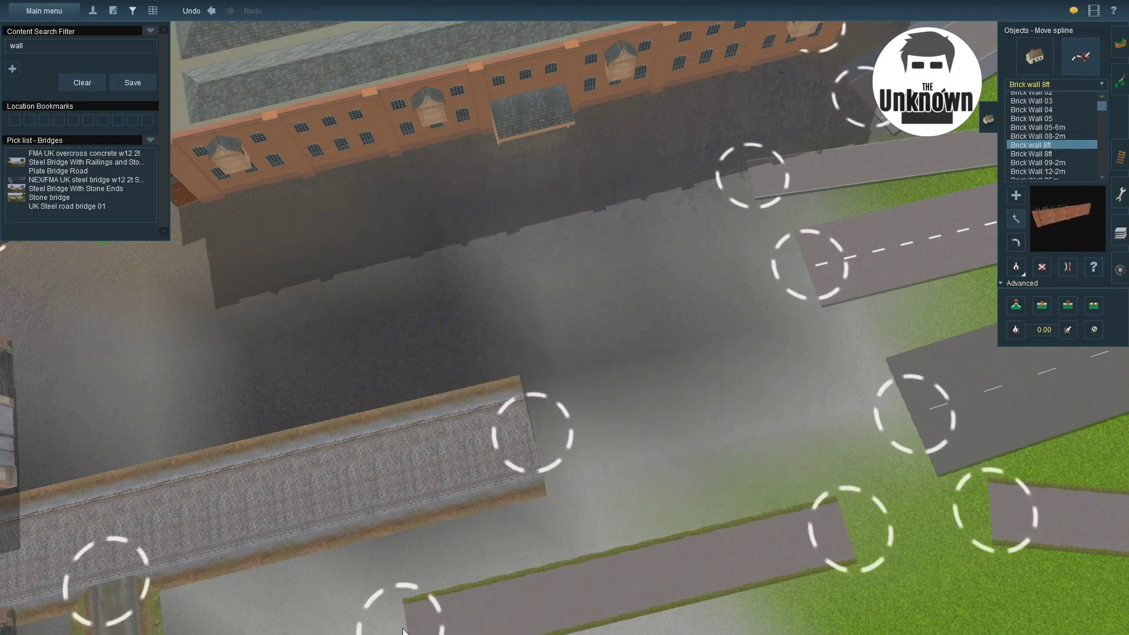
# - Lengthen the road toward the brick building by moving its end point
pyautogui.moveTo(654, 200); pyautogui.dragTo(590, 313, button='right')
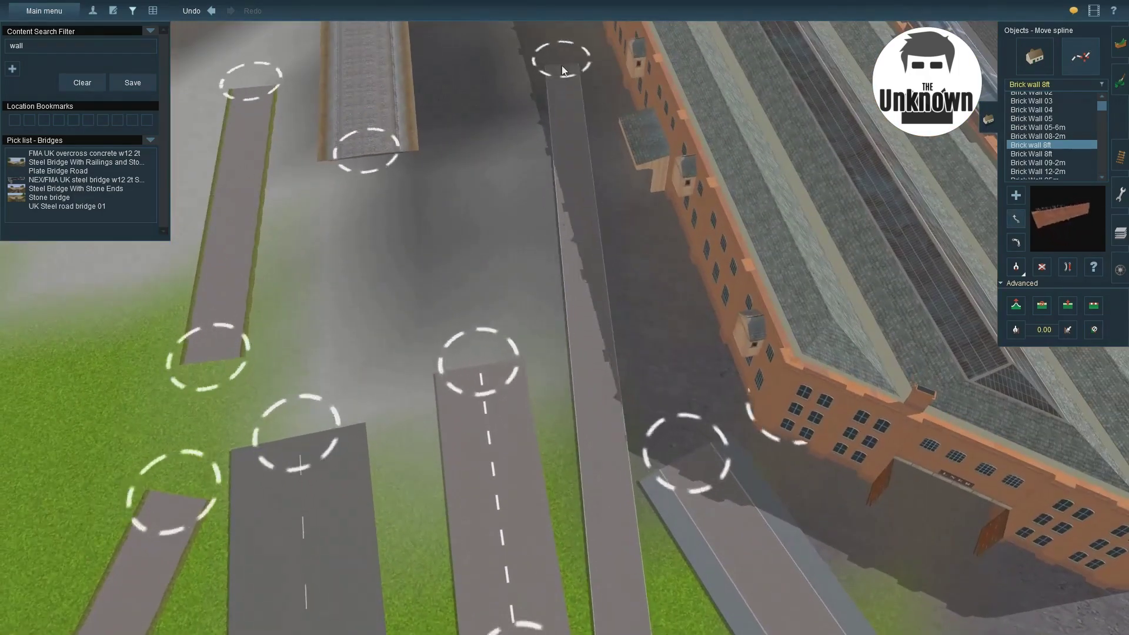
pyautogui.moveTo(563, 105); pyautogui.dragTo(580, 327, button='right')
pyautogui.moveTo(626, 347); pyautogui.dragTo(218, 475)
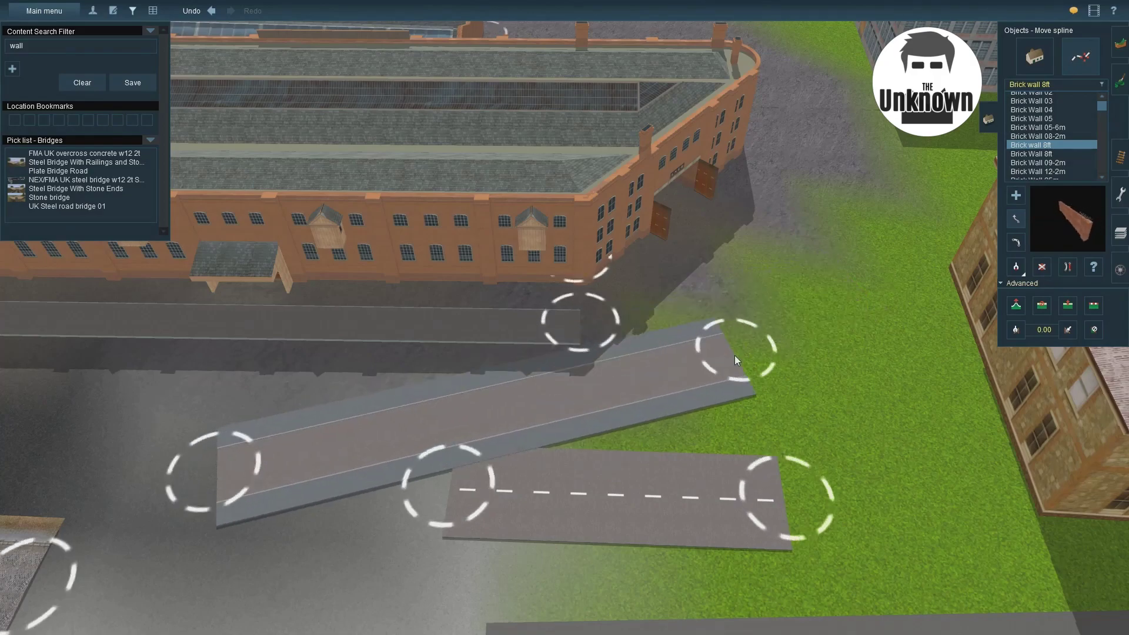
pyautogui.moveTo(735, 354); pyautogui.dragTo(387, 72, button='right')
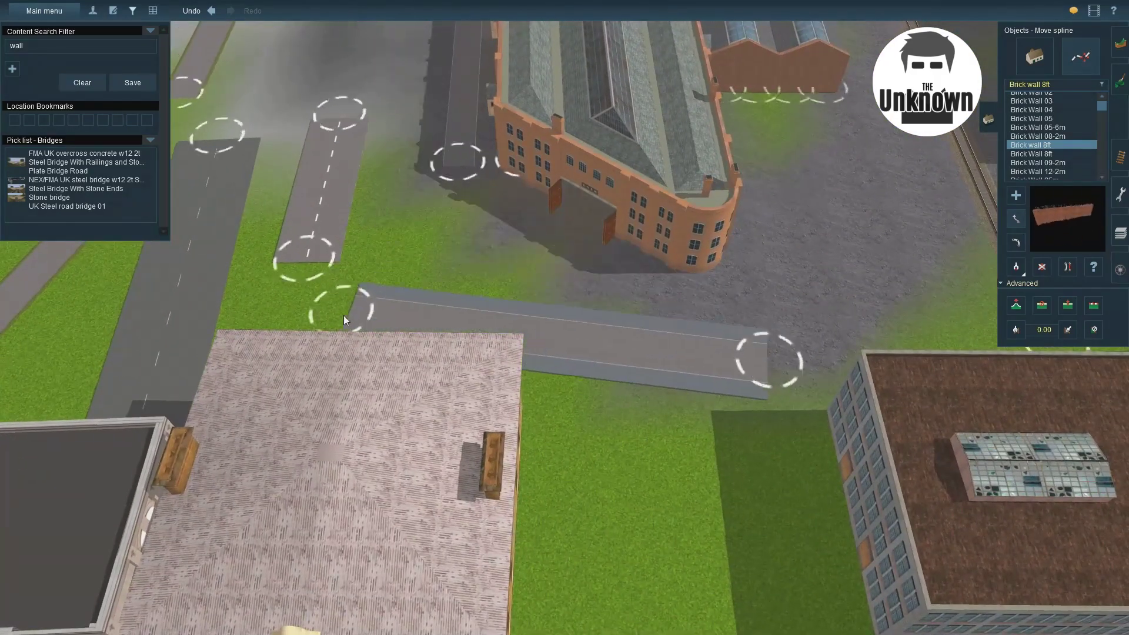
pyautogui.moveTo(344, 315); pyautogui.dragTo(468, 189, button='right')
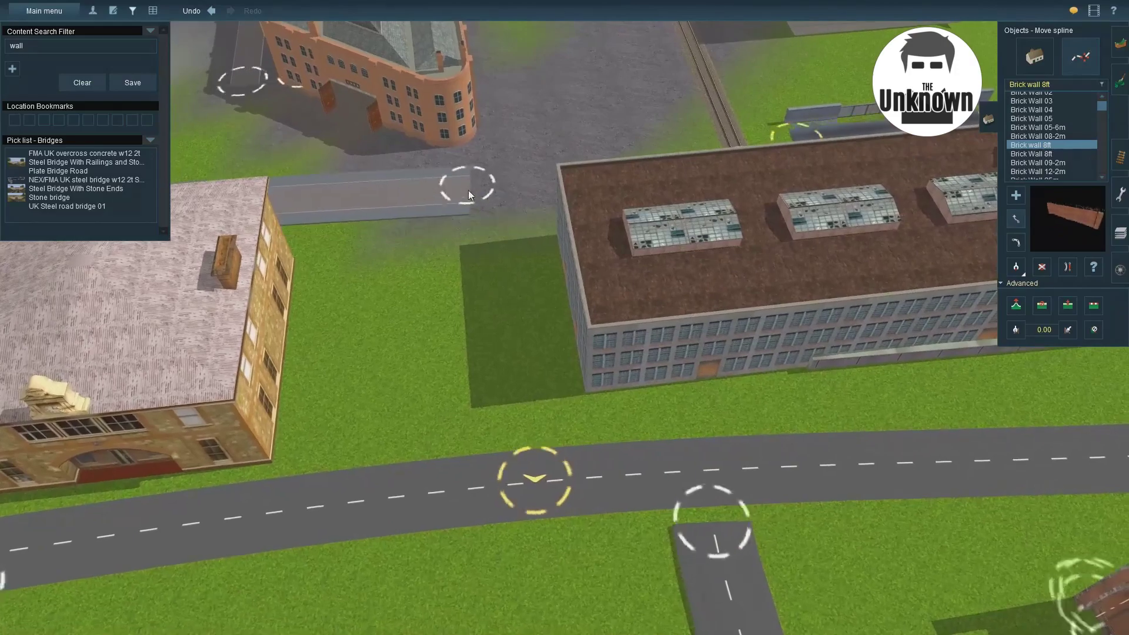
# - Take CL Road 5.3m as the road type for new roads
pyautogui.click(424, 200)
pyautogui.moveTo(467, 239); pyautogui.dragTo(587, 259, button='right')
pyautogui.scroll(-5, 535, 301)
pyautogui.press('F4')
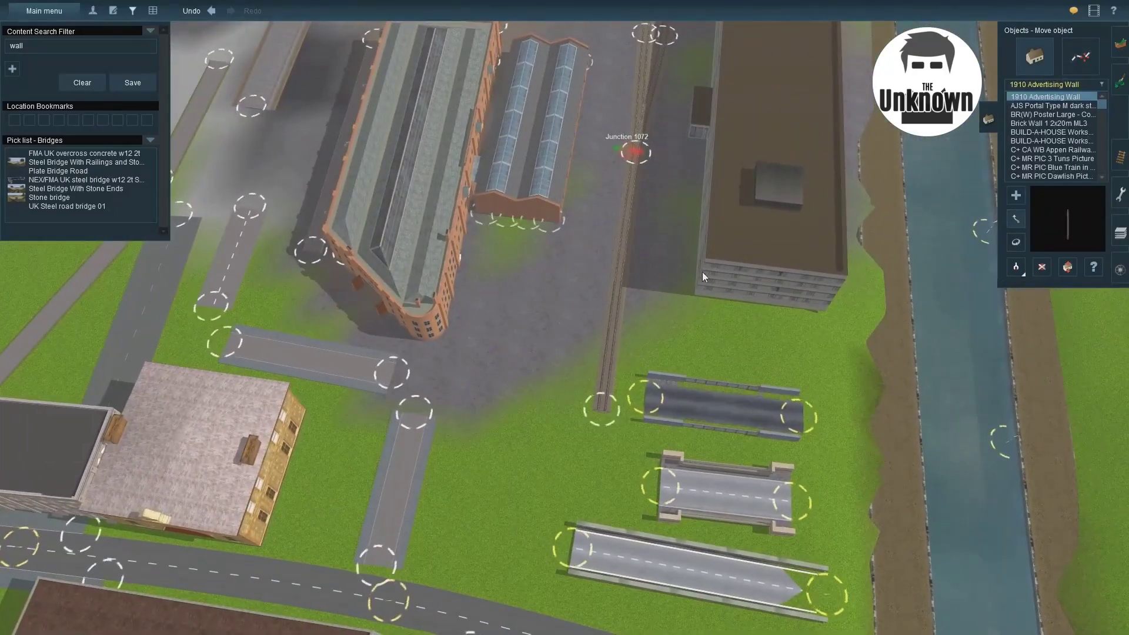
# - Dismiss the error and lay a CL Road 5.3m road bending around the industrial building
pyautogui.moveTo(702, 272); pyautogui.dragTo(773, 316, button='right')
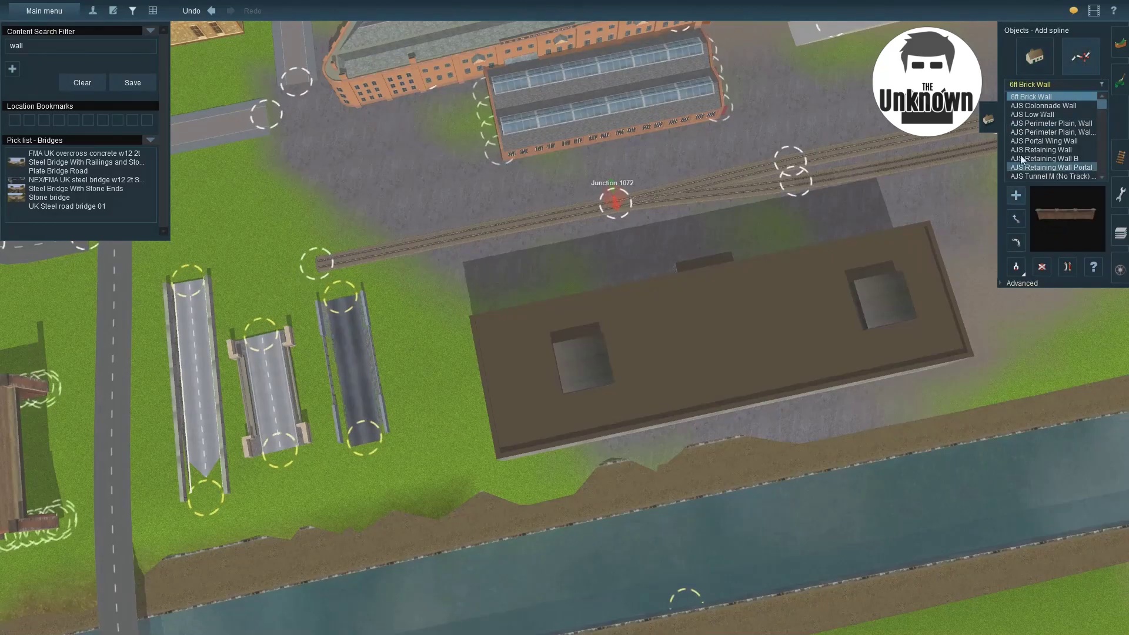
pyautogui.click(1016, 267)
pyautogui.press('Return')
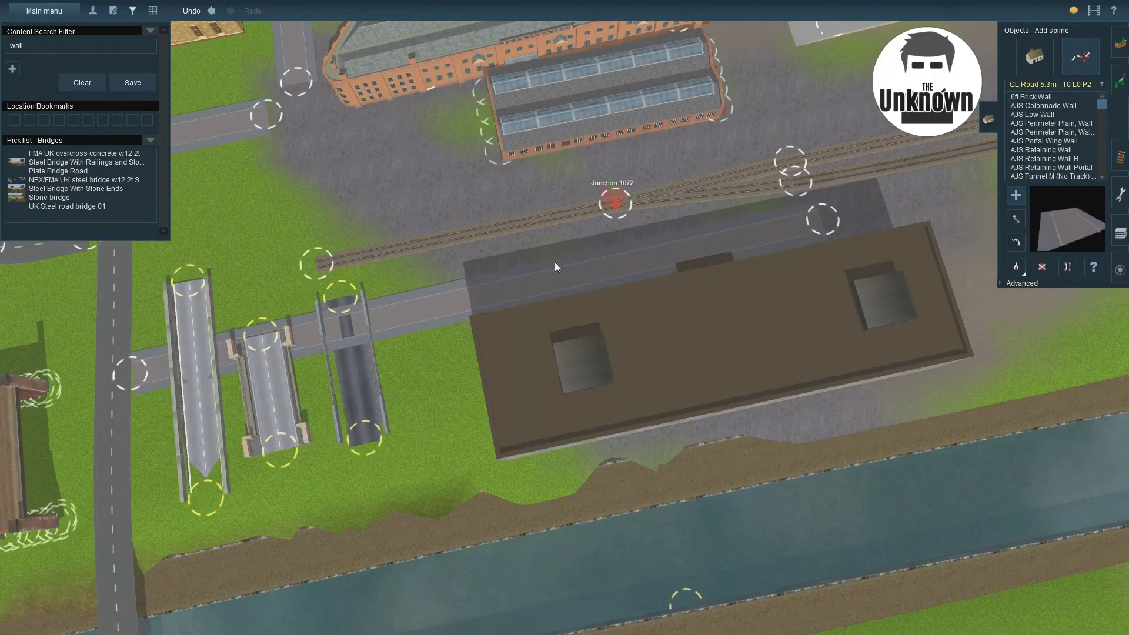
pyautogui.moveTo(648, 234); pyautogui.dragTo(492, 328, button='right')
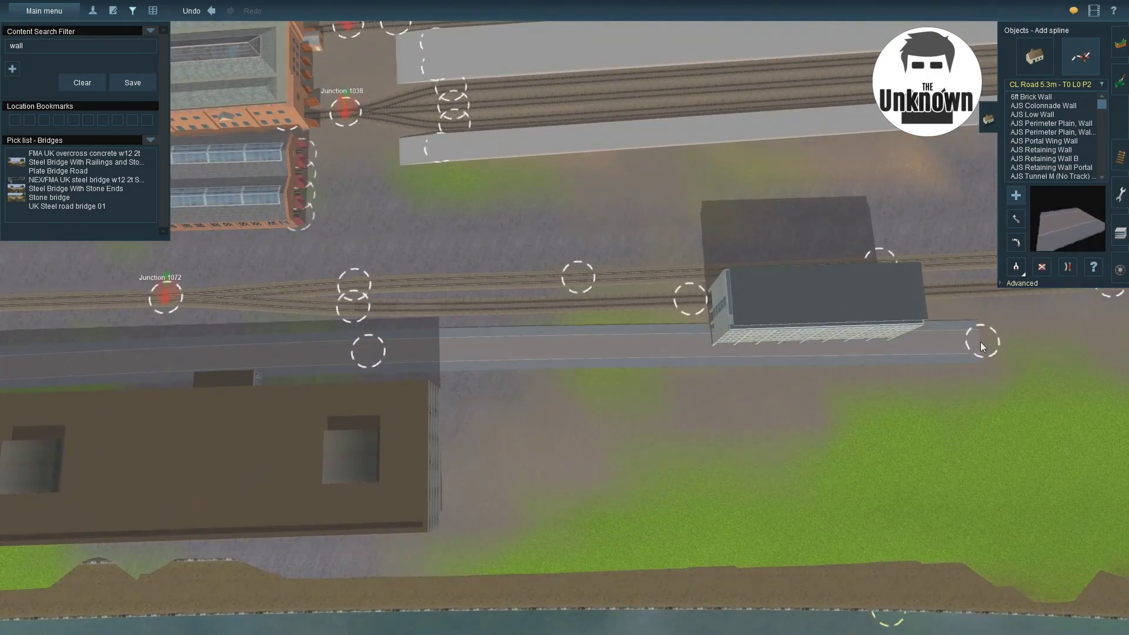
pyautogui.moveTo(959, 333); pyautogui.dragTo(591, 315, button='right')
pyautogui.moveTo(592, 317)
pyautogui.mouseDown()
pyautogui.moveTo(538, 337)
pyautogui.moveTo(604, 333)
pyautogui.mouseUp()
pyautogui.click(577, 331)
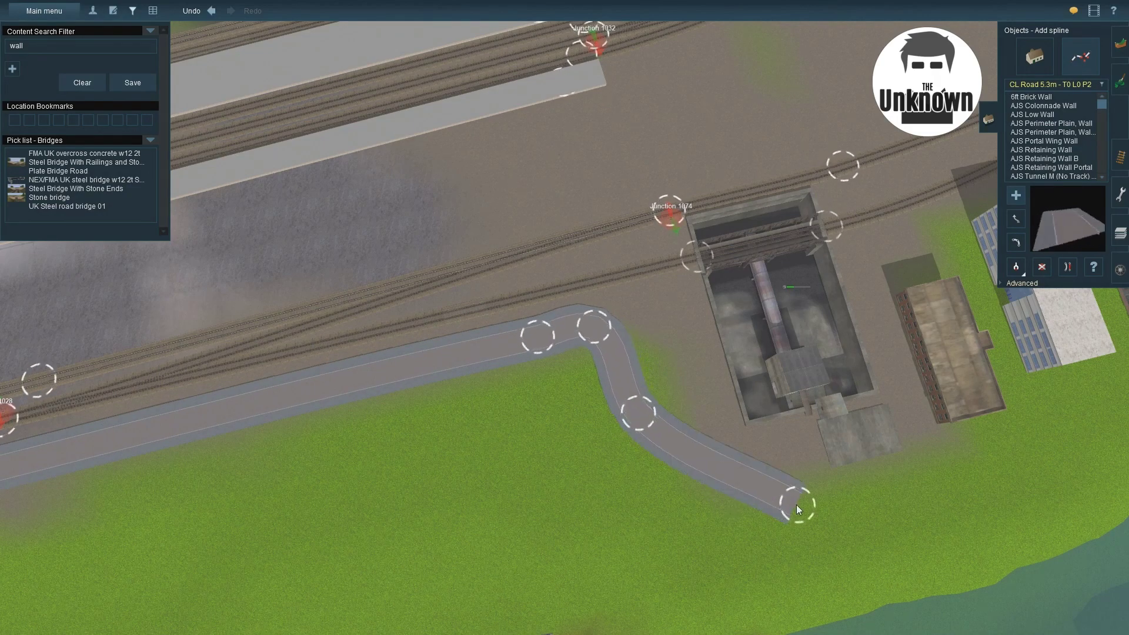
# - Stretch the road's end out and join it onto the vertical road's end
pyautogui.moveTo(796, 504); pyautogui.dragTo(907, 485)
pyautogui.moveTo(907, 484); pyautogui.dragTo(988, 235, button='right')
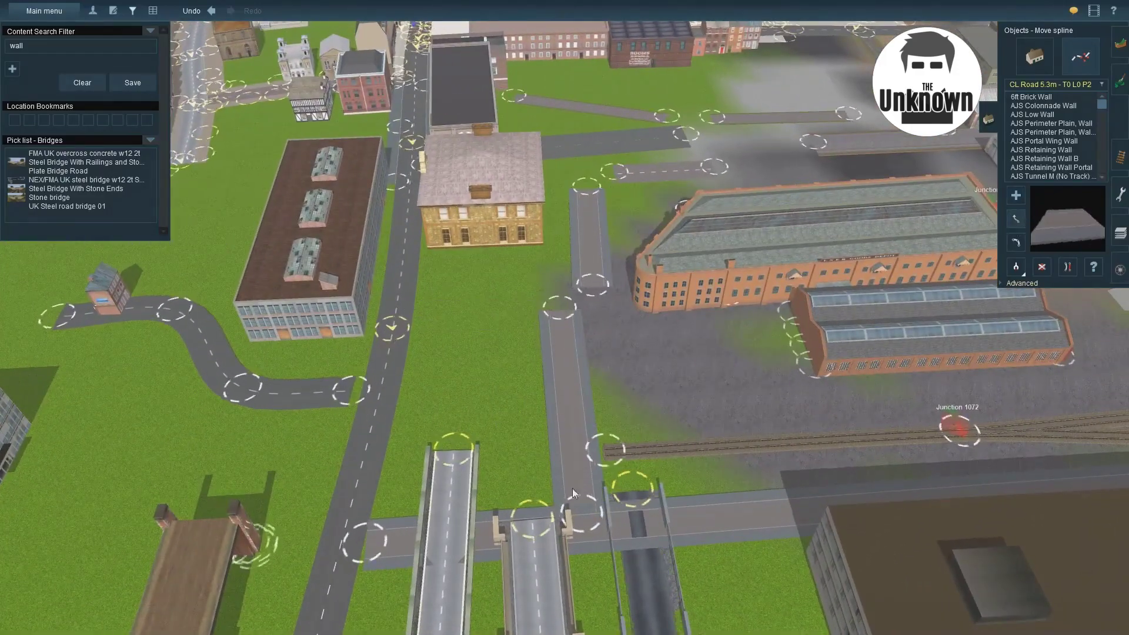
pyautogui.moveTo(550, 345); pyautogui.dragTo(569, 419, button='right')
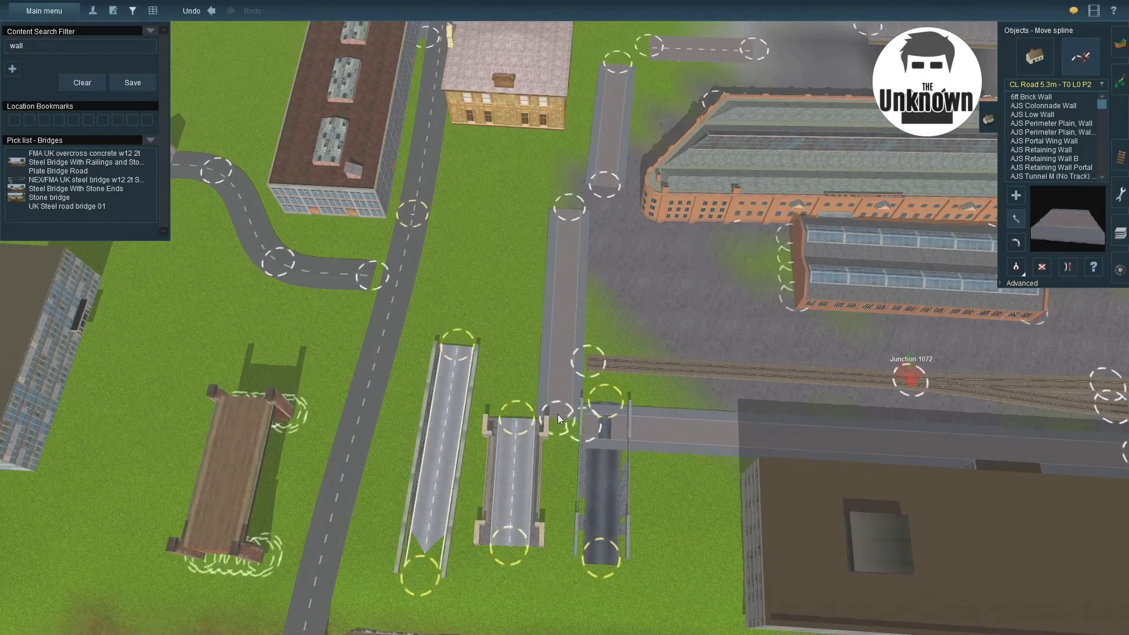
pyautogui.moveTo(576, 433); pyautogui.dragTo(564, 403)
# - Lay an FMA block-pavement road from the existing point and join its end to the overpass
pyautogui.press('d')
pyautogui.press('Up')
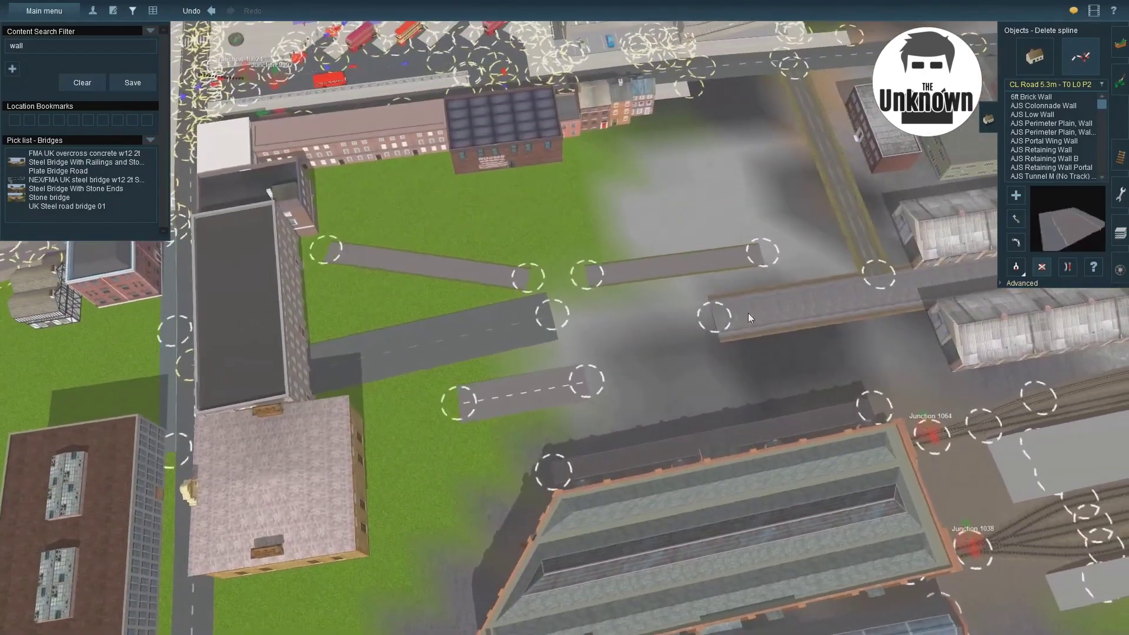
pyautogui.keyDown('ctrl'); pyautogui.click(805, 302); pyautogui.keyUp('ctrl')
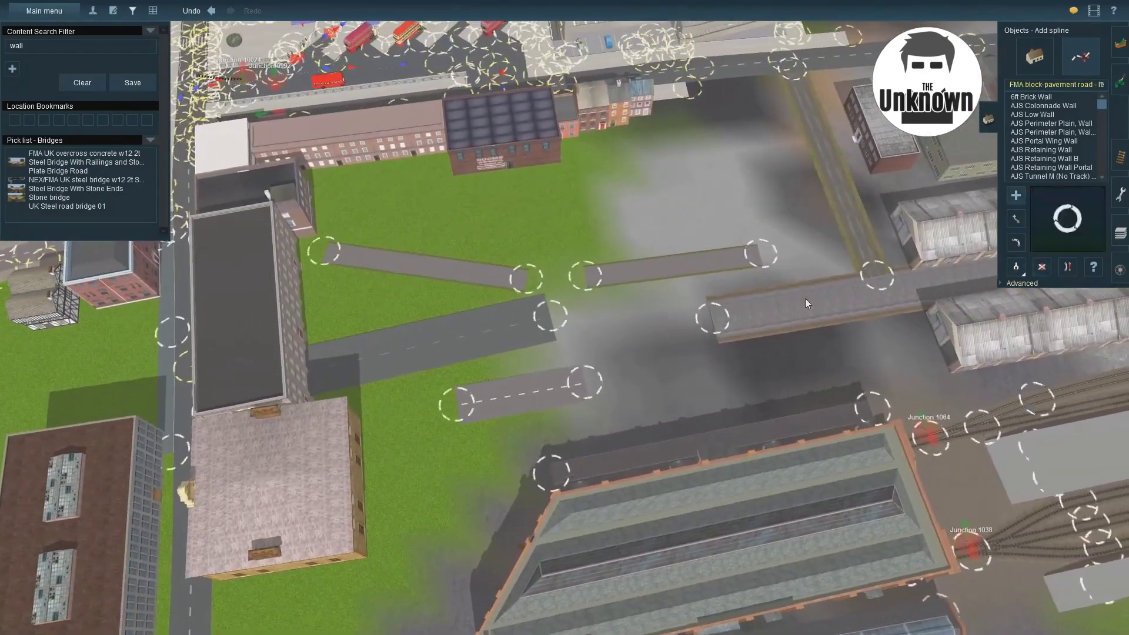
pyautogui.click(710, 323)
pyautogui.click(567, 348)
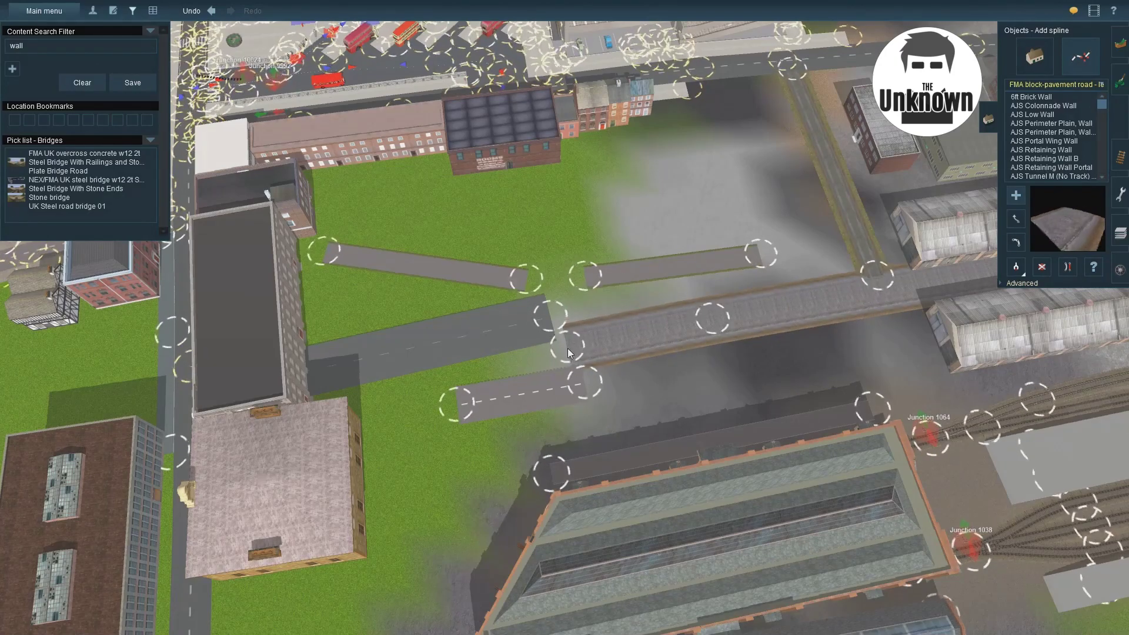
pyautogui.moveTo(465, 374); pyautogui.dragTo(546, 389, button='right')
pyautogui.press('Up')
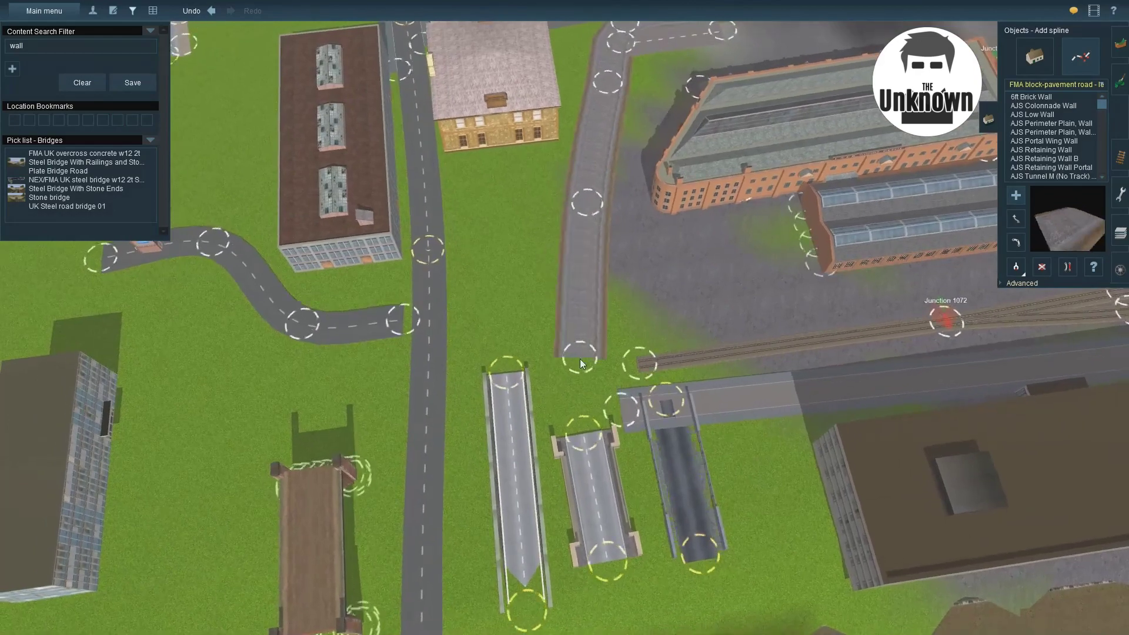
pyautogui.click(580, 359)
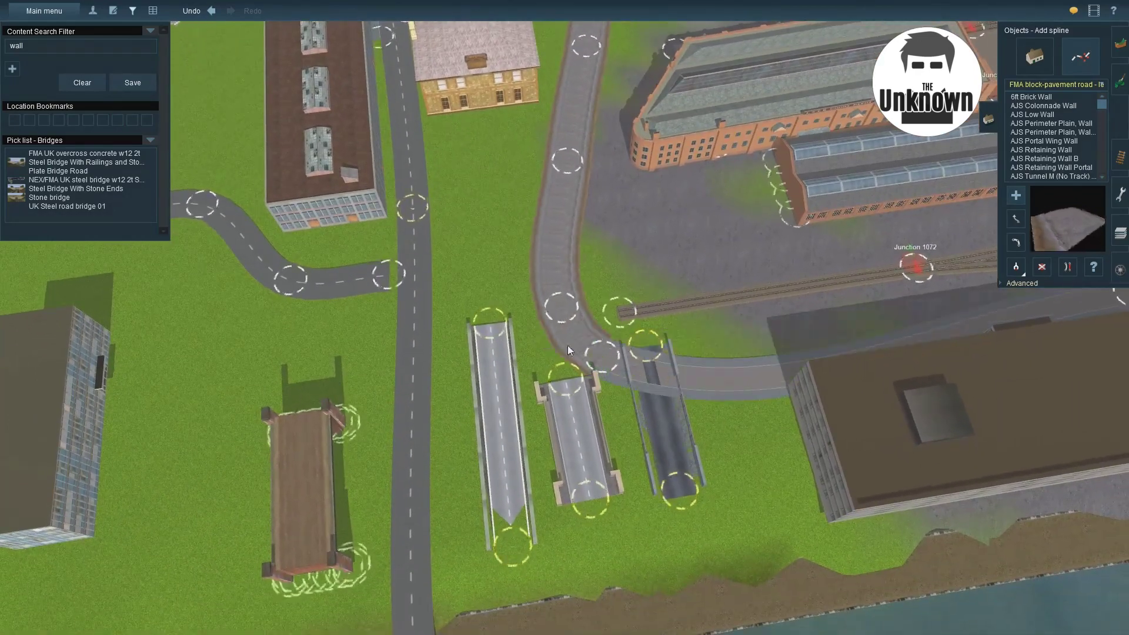
pyautogui.scroll(-2, 542, 315)
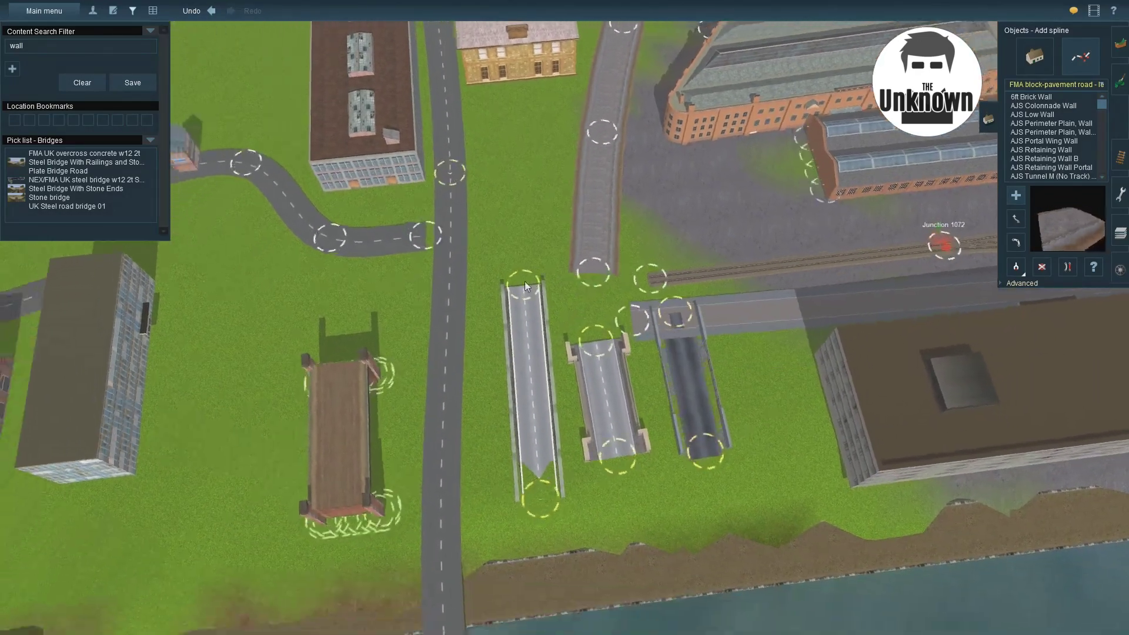
pyautogui.moveTo(509, 263); pyautogui.dragTo(651, 193, button='right')
pyautogui.scroll(4, 651, 193)
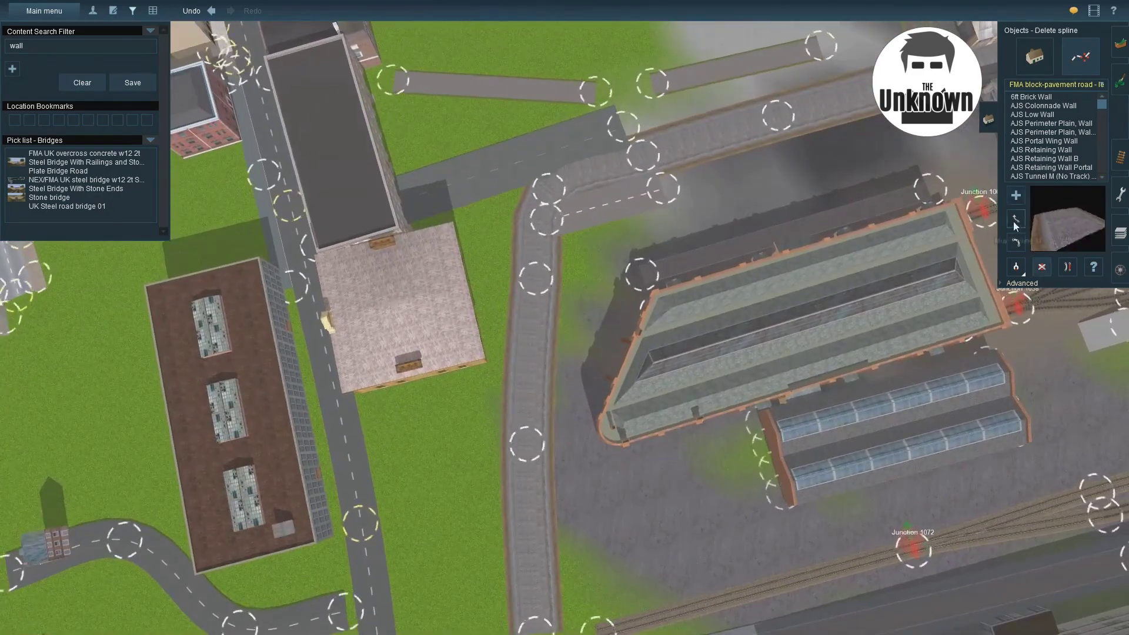
# - Check the road's properties, undo one change, and reshape its bend around the brick engine shed
pyautogui.click(1092, 272)
pyautogui.click(806, 549)
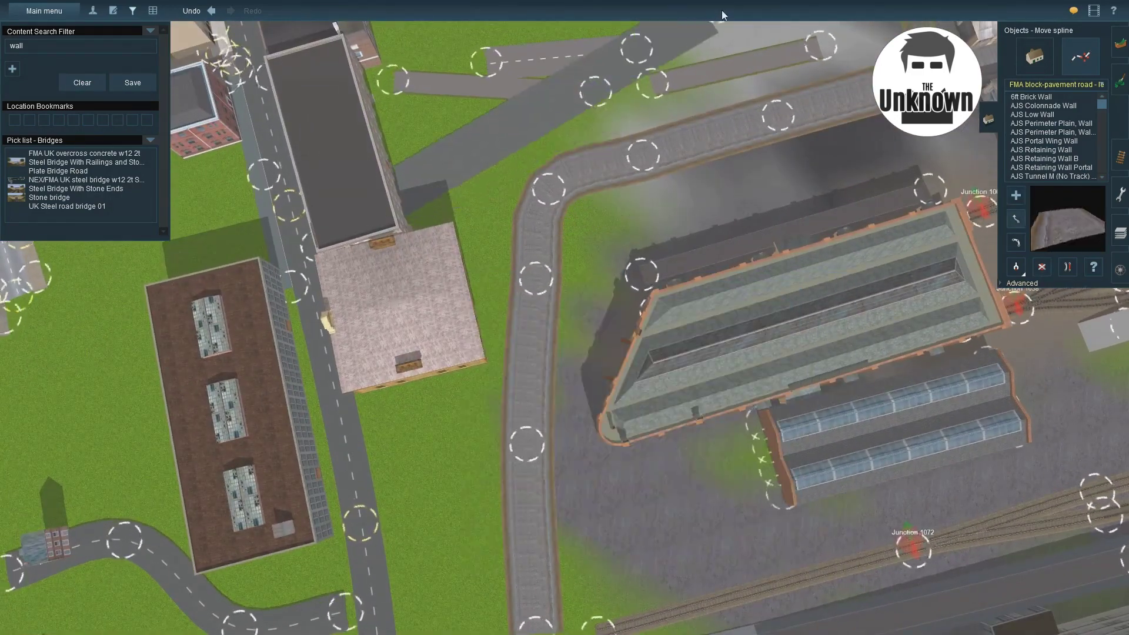
pyautogui.click(191, 11)
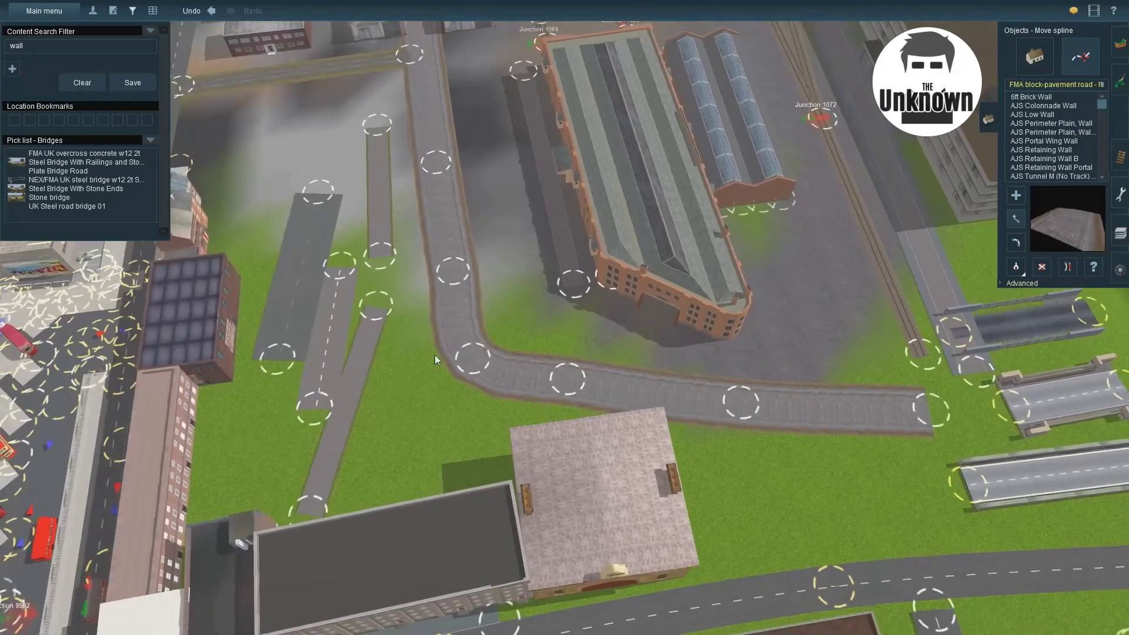
pyautogui.moveTo(472, 358); pyautogui.dragTo(483, 365)
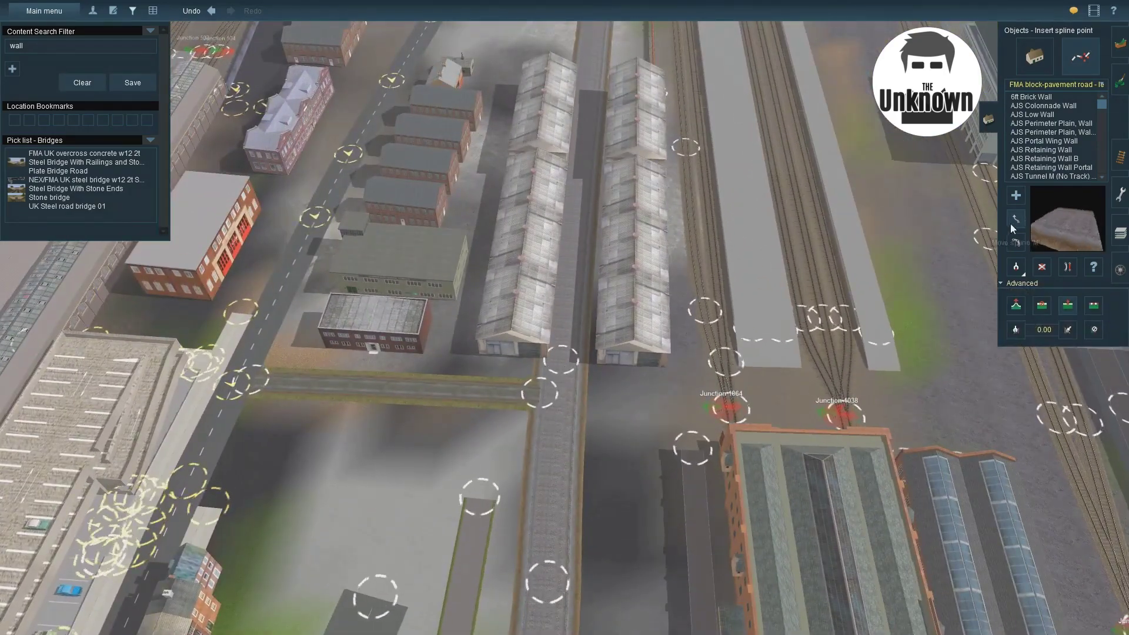
pyautogui.scroll(-3, 573, 364)
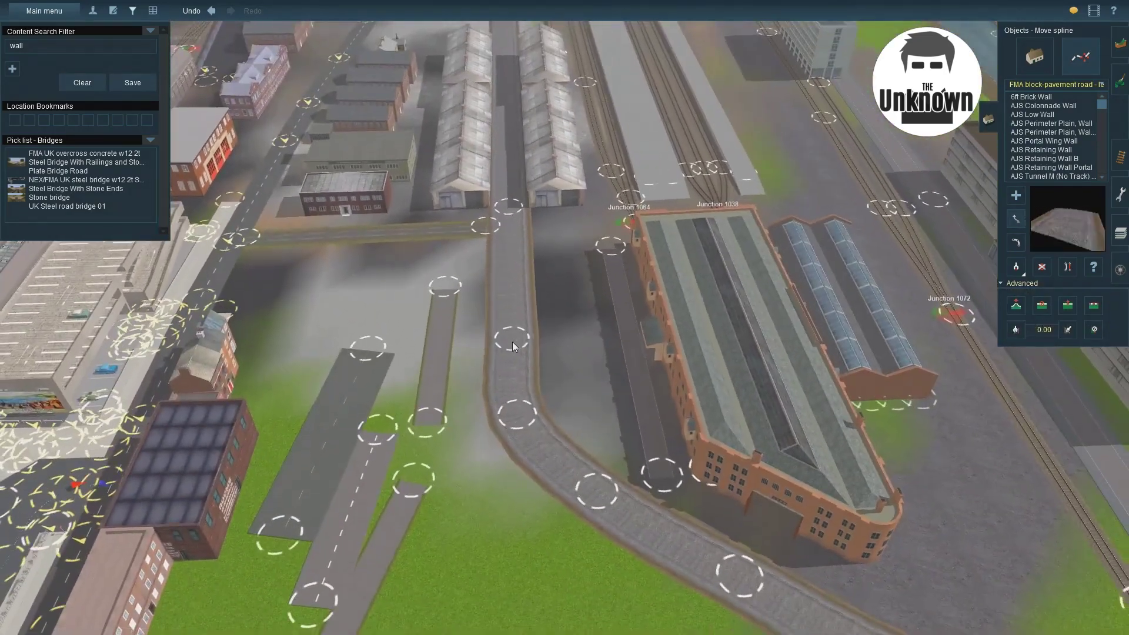
pyautogui.scroll(2, 528, 331)
pyautogui.press('Down')
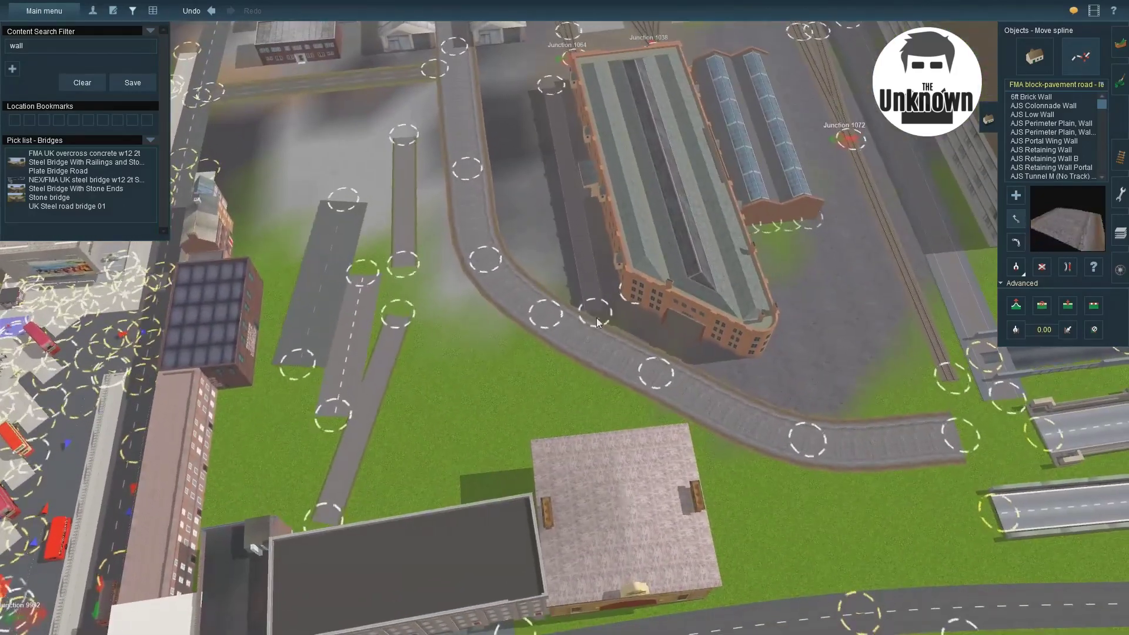
pyautogui.moveTo(606, 351); pyautogui.dragTo(517, 283, button='right')
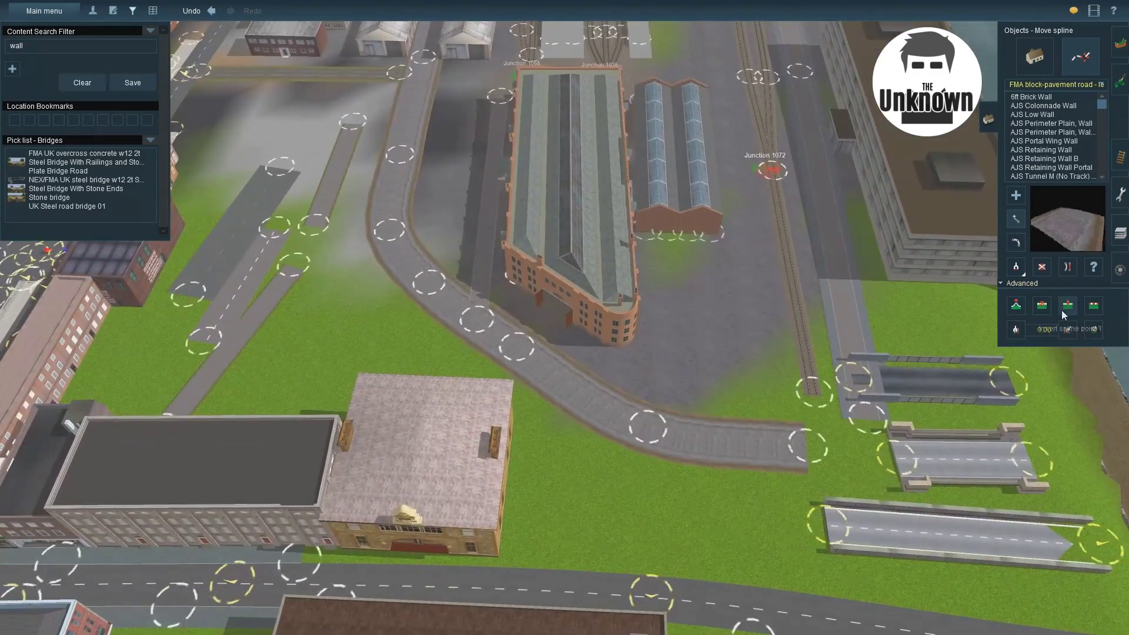
pyautogui.press('ctrl')
# - Pick up CL Road 4.4m from the map and lay a new road into the goods yard
pyautogui.keyDown('ctrl'); pyautogui.click(491, 321); pyautogui.keyUp('ctrl')
pyautogui.moveTo(491, 320)
pyautogui.mouseDown(button='right')
pyautogui.moveTo(591, 265)
pyautogui.moveTo(641, 324)
pyautogui.moveTo(501, 316)
pyautogui.mouseUp(button='right')
pyautogui.click(468, 324)
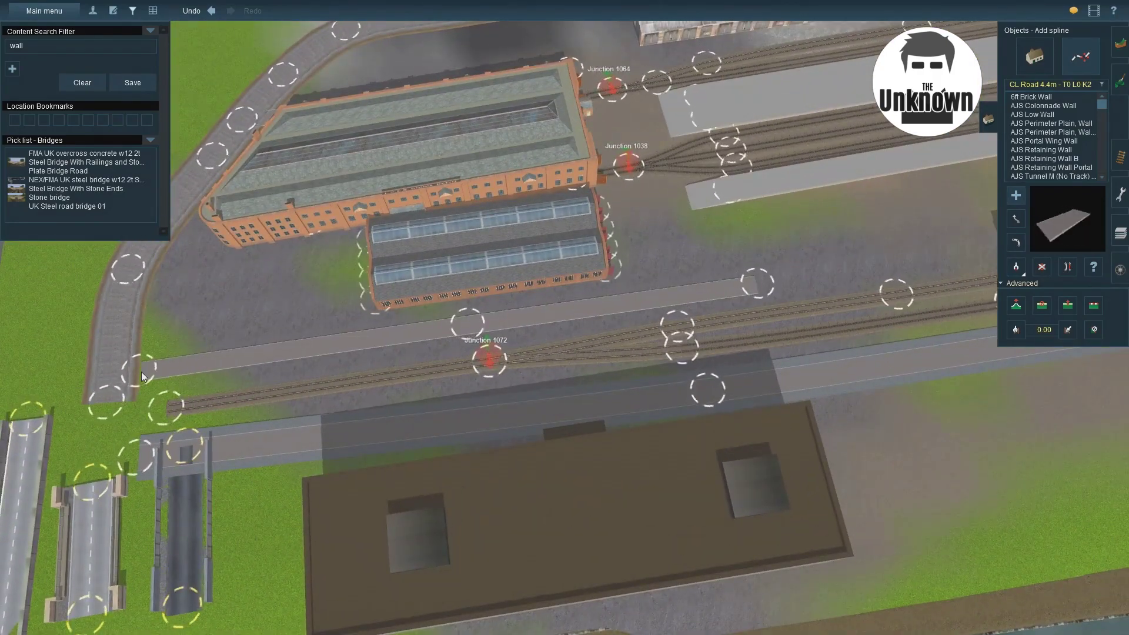
pyautogui.click(137, 373)
# - Follow the new road along the curving tracks and bring up Adjust spline height
pyautogui.moveTo(503, 329); pyautogui.dragTo(581, 321, button='right')
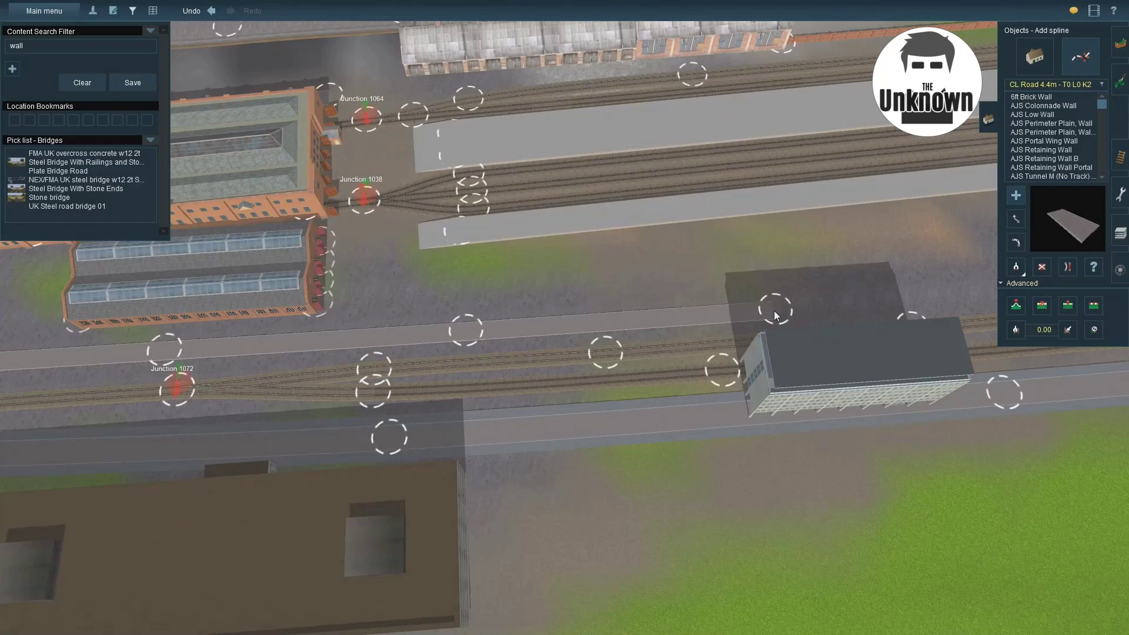
pyautogui.press('Right')
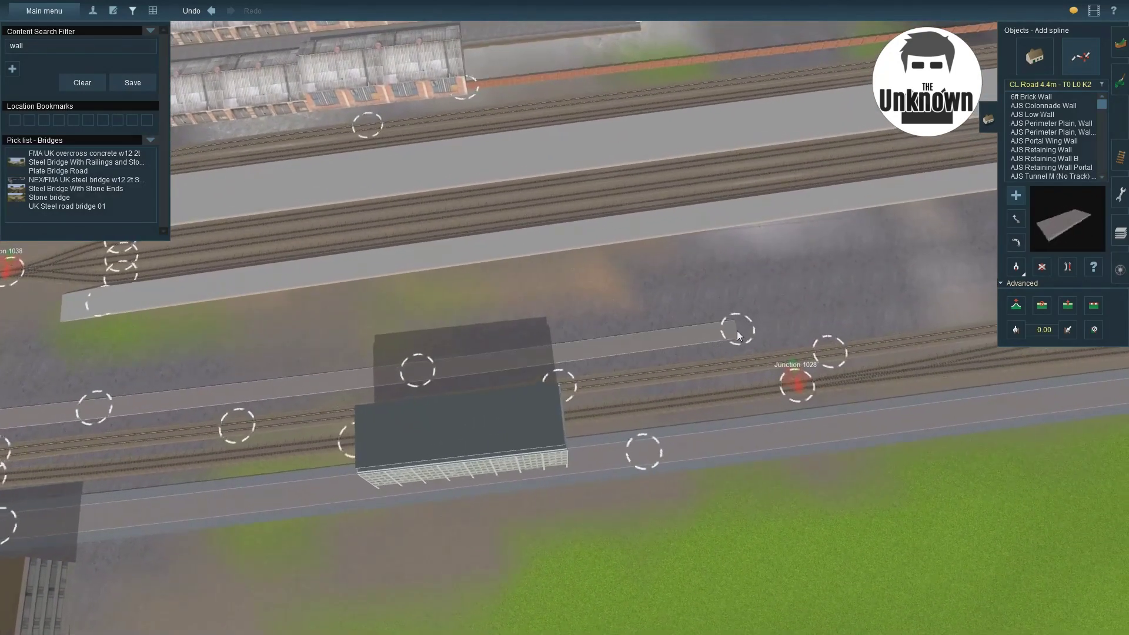
pyautogui.press('Right')
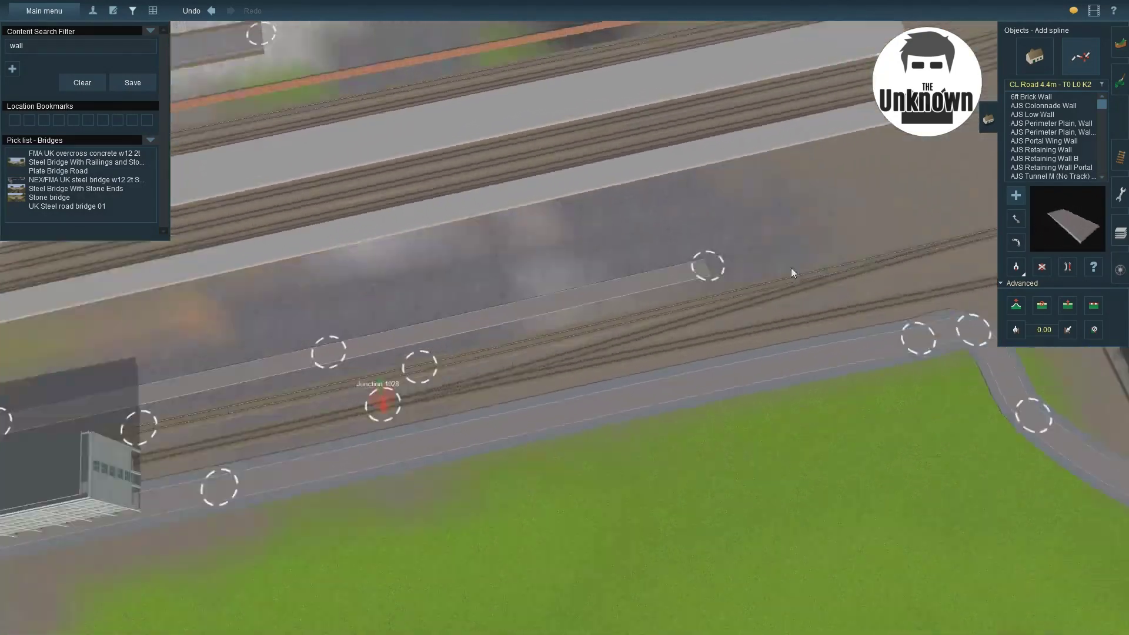
pyautogui.press('Right')
pyautogui.moveTo(883, 266); pyautogui.dragTo(742, 311, button='right')
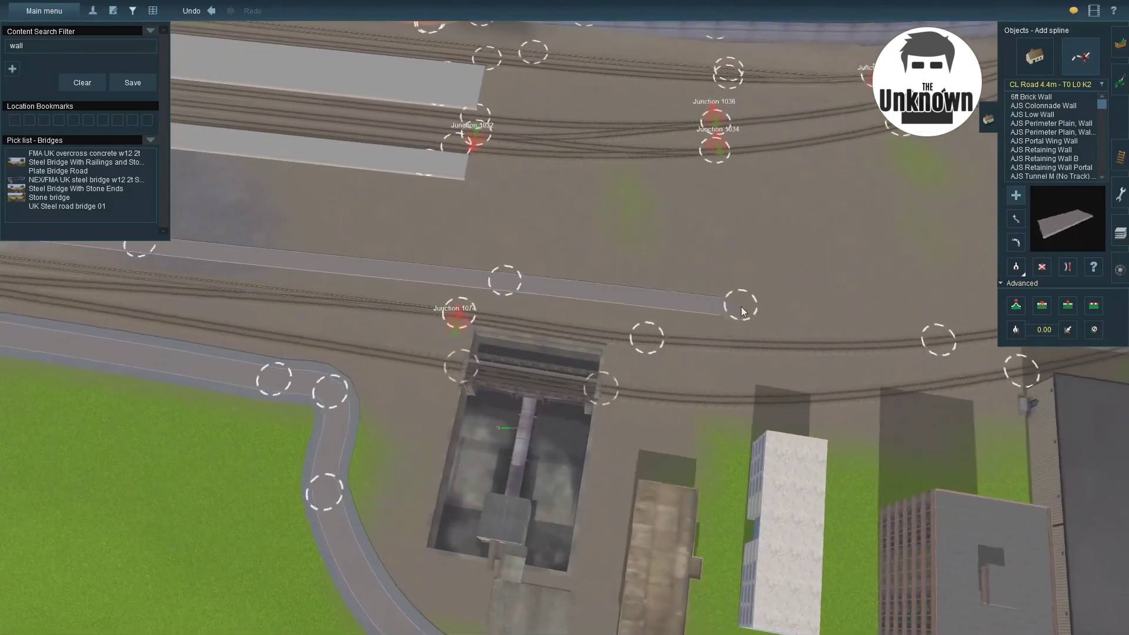
pyautogui.press('Right')
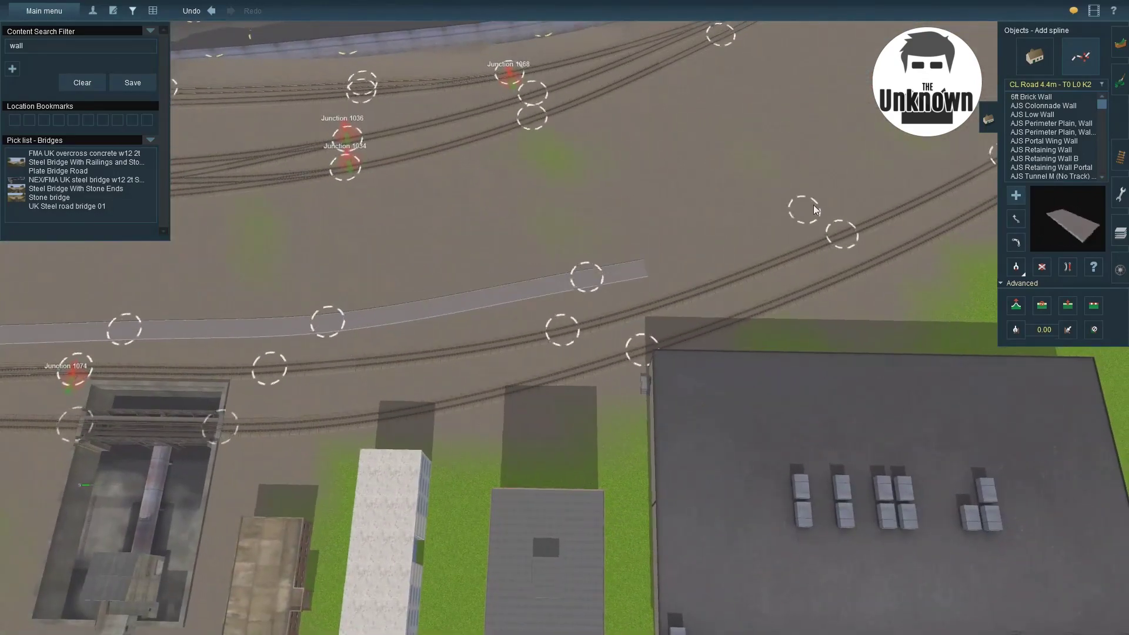
pyautogui.press('Right')
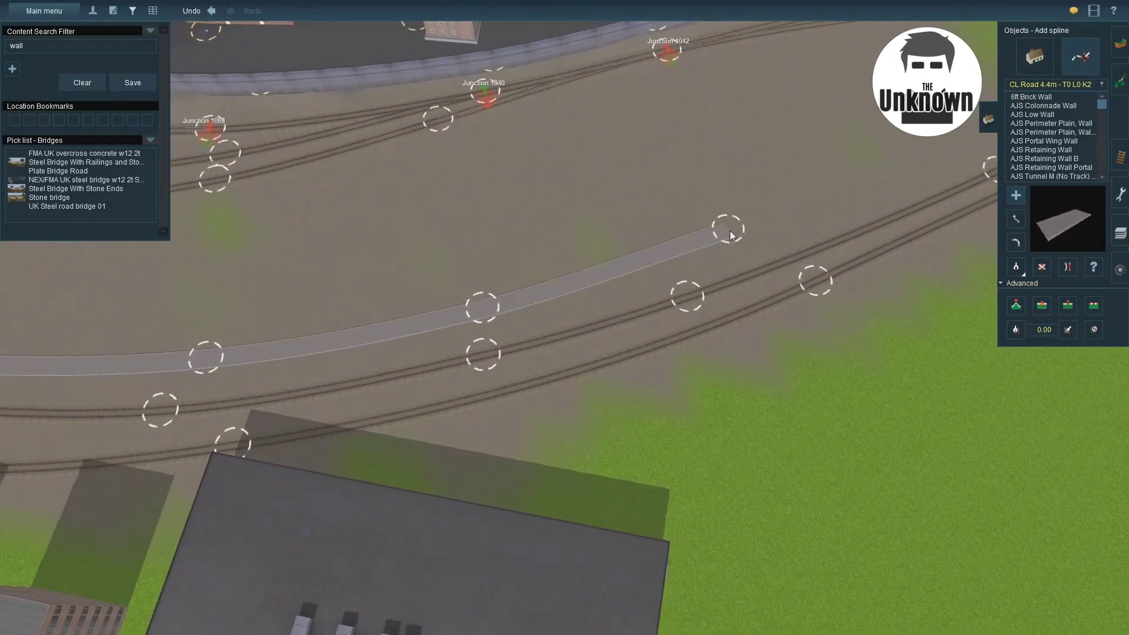
pyautogui.moveTo(729, 231); pyautogui.dragTo(1003, 233, button='right')
pyautogui.click(1015, 242)
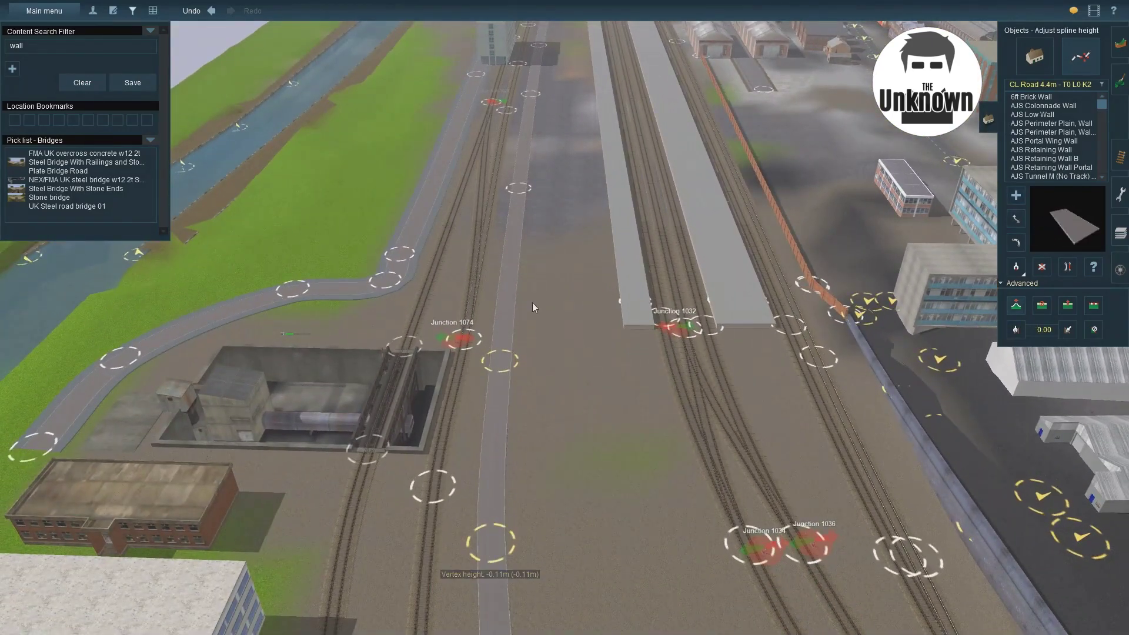
pyautogui.moveTo(539, 275); pyautogui.dragTo(476, 312, button='right')
# - Try the Topology raise and set-height tools while turning the view along the canal
pyautogui.click(1120, 44)
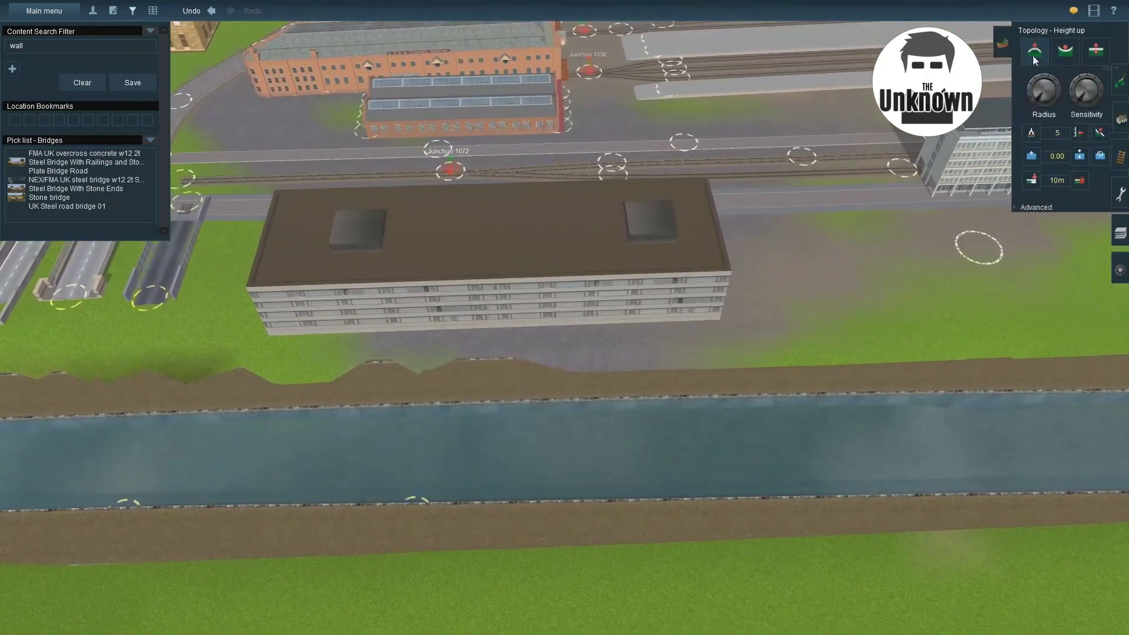
pyautogui.moveTo(748, 335); pyautogui.dragTo(1039, 135, button='right')
pyautogui.click(1032, 133)
pyautogui.moveTo(743, 408); pyautogui.dragTo(511, 347, button='right')
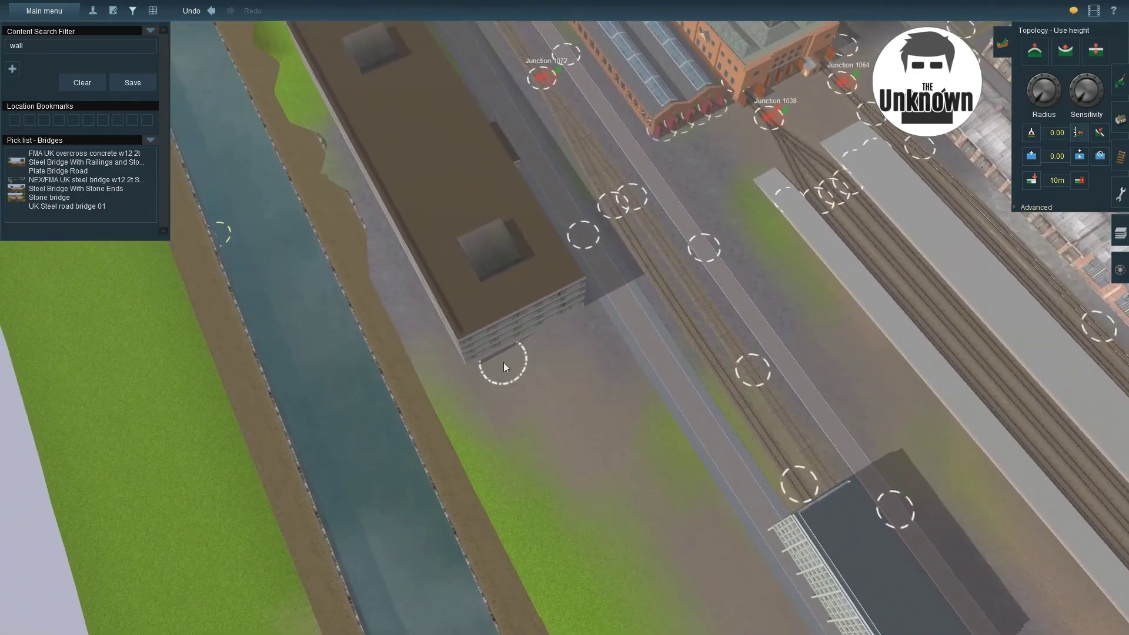
pyautogui.moveTo(435, 323); pyautogui.dragTo(584, 315, button='right')
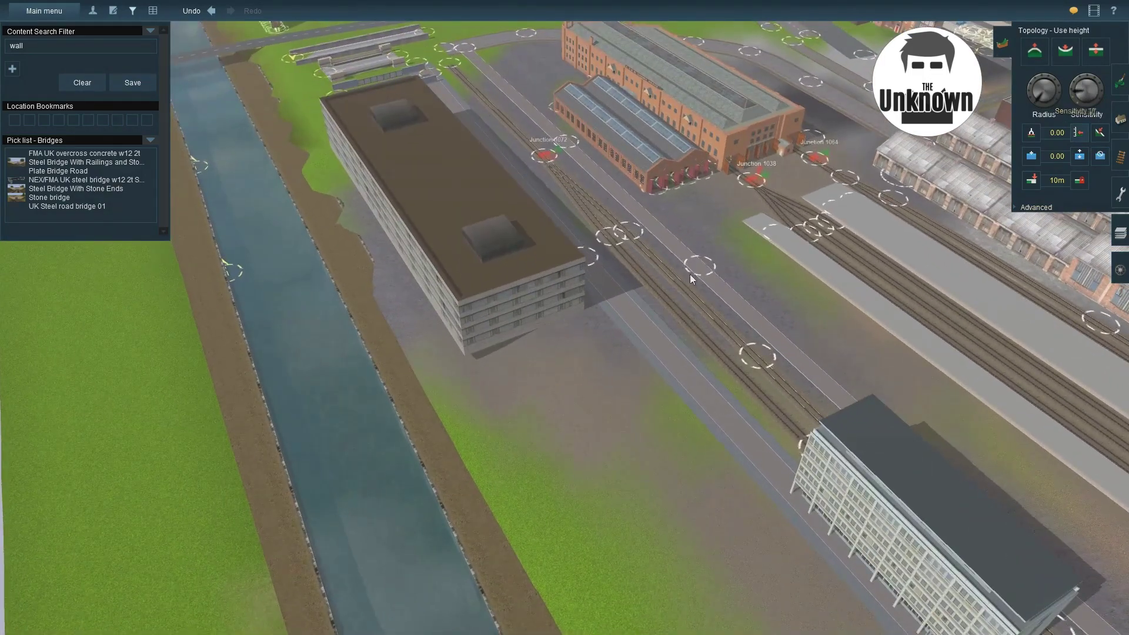
pyautogui.moveTo(327, 128); pyautogui.dragTo(438, 401, button='right')
# - Lower the long canal-side building to about -0.19m so its base meets the ground
pyautogui.click(1120, 122)
pyautogui.click(1035, 55)
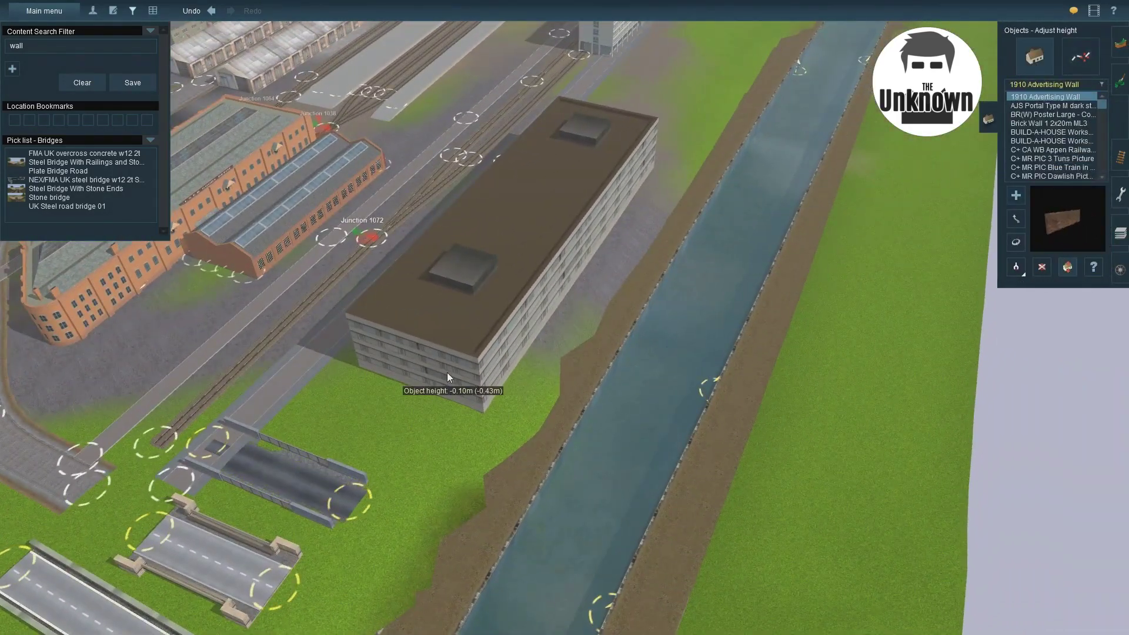
pyautogui.moveTo(447, 378); pyautogui.dragTo(1010, 223, button='right')
pyautogui.click(1013, 221)
pyautogui.moveTo(704, 245); pyautogui.dragTo(1017, 225, button='right')
pyautogui.click(1015, 221)
pyautogui.moveTo(683, 384); pyautogui.dragTo(867, 489, button='right')
pyautogui.press('F2')
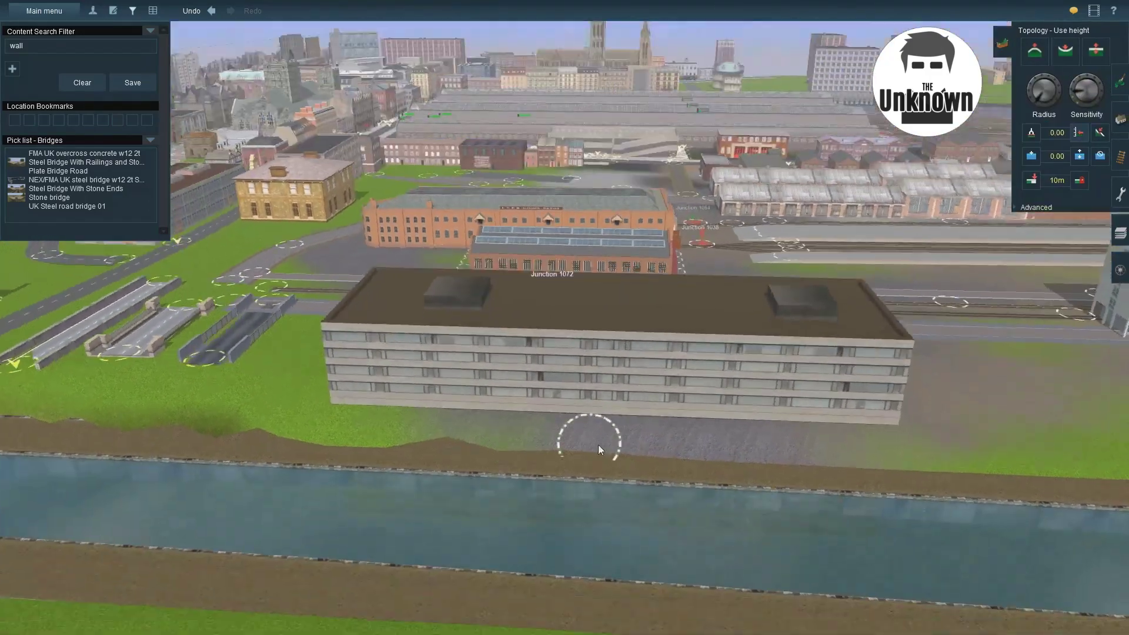
pyautogui.moveTo(599, 446)
pyautogui.mouseDown(button='right')
pyautogui.moveTo(489, 454)
pyautogui.moveTo(481, 405)
pyautogui.mouseUp(button='right')
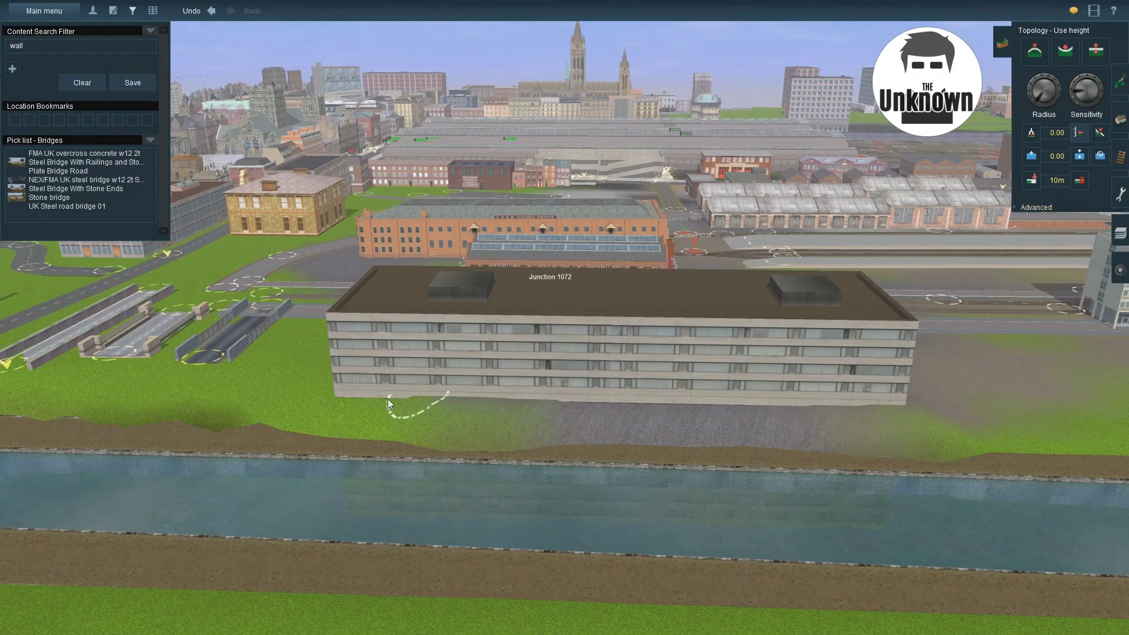
pyautogui.moveTo(361, 399); pyautogui.dragTo(496, 272, button='right')
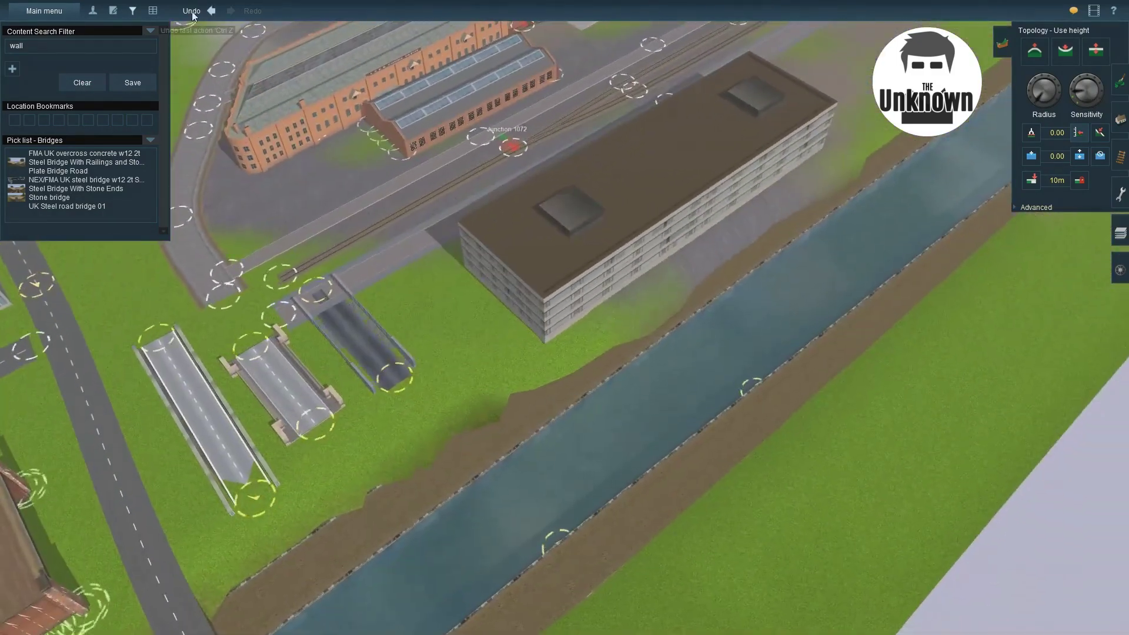
# - Undo the last terrain change and reframe the view along the canal
pyautogui.click(192, 11)
pyautogui.scroll(-3, 578, 300)
pyautogui.moveTo(578, 300); pyautogui.dragTo(537, 353, button='right')
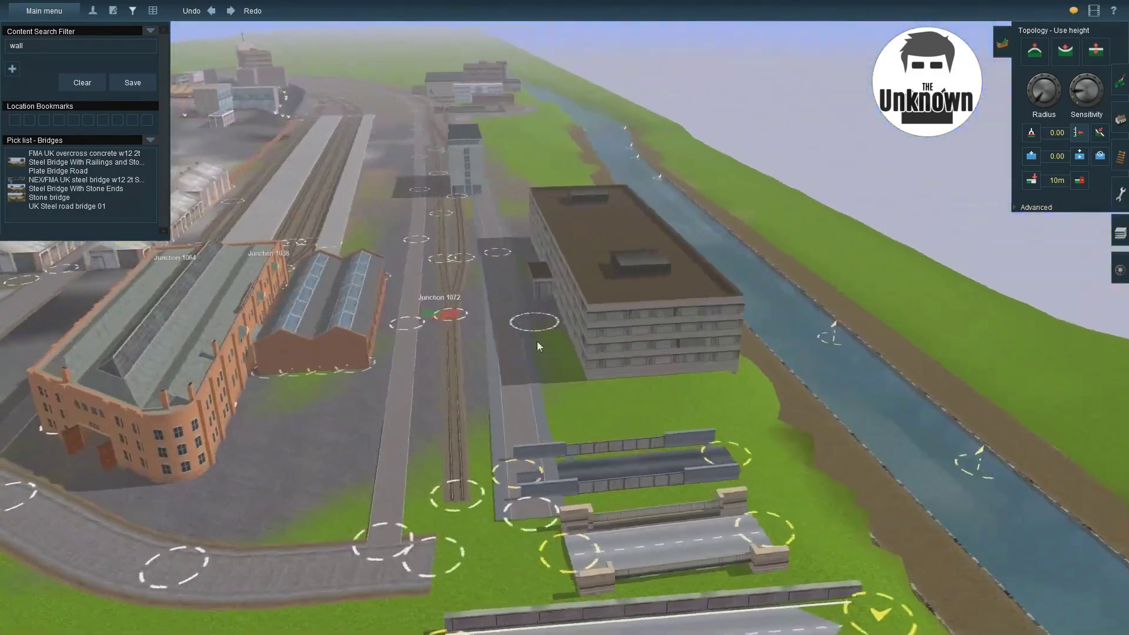
pyautogui.press('Down')
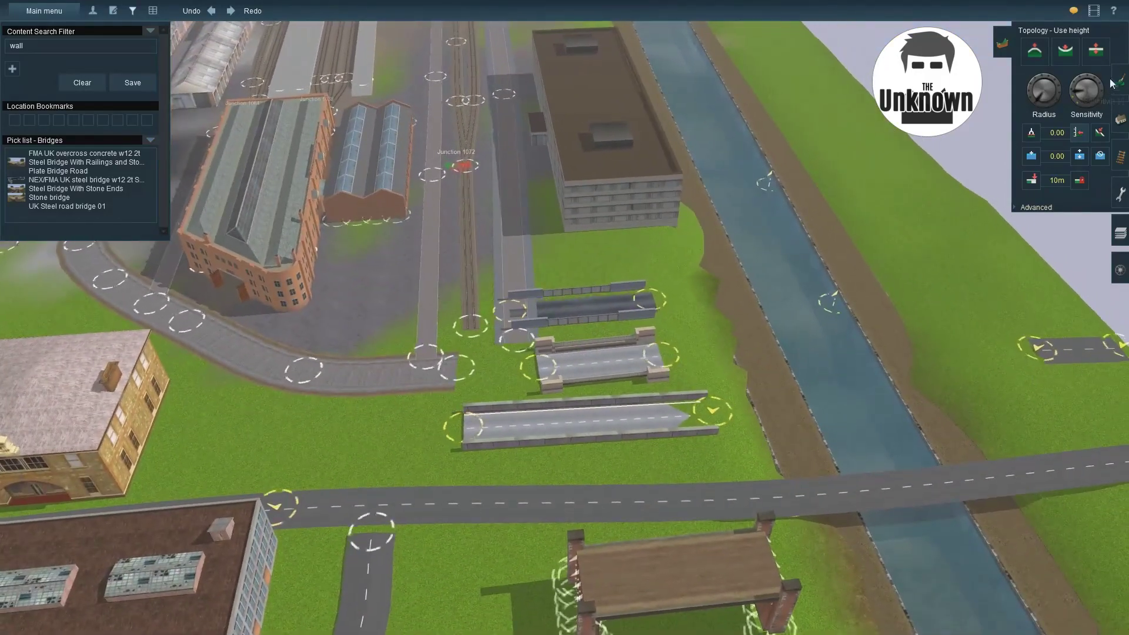
pyautogui.click(1121, 118)
pyautogui.moveTo(853, 284); pyautogui.dragTo(588, 357, button='right')
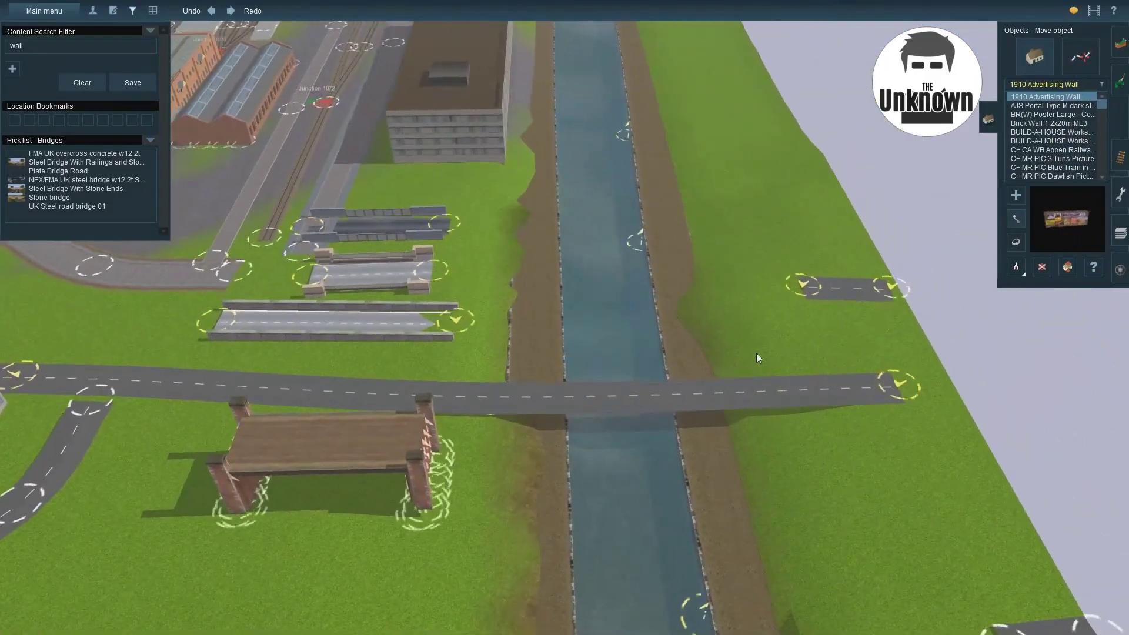
# - Stretch the bridge spline across the canal, with its ends on the west and east banks
pyautogui.click(1081, 57)
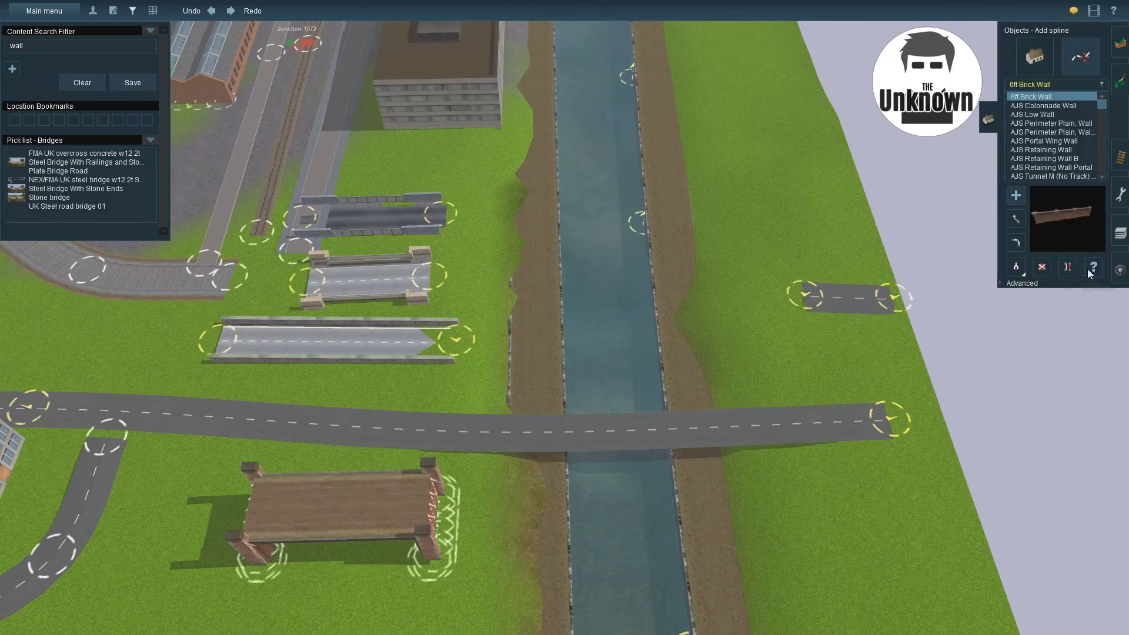
pyautogui.click(1095, 274)
pyautogui.press('Escape')
pyautogui.moveTo(457, 340); pyautogui.dragTo(838, 396)
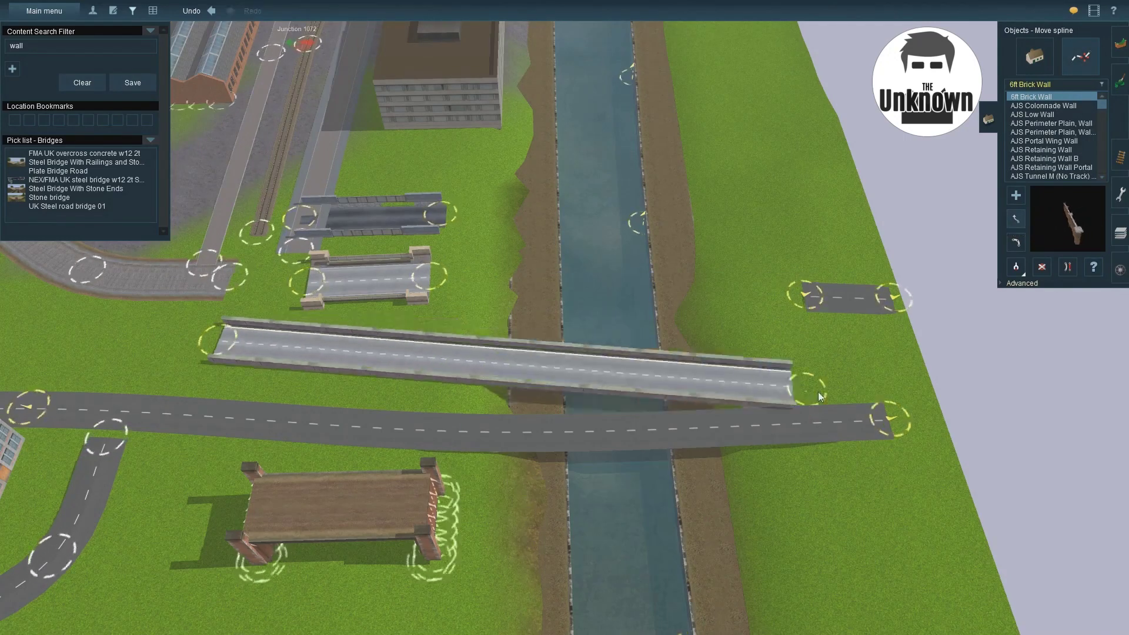
pyautogui.moveTo(220, 342); pyautogui.dragTo(479, 373)
pyautogui.moveTo(826, 382); pyautogui.dragTo(747, 379)
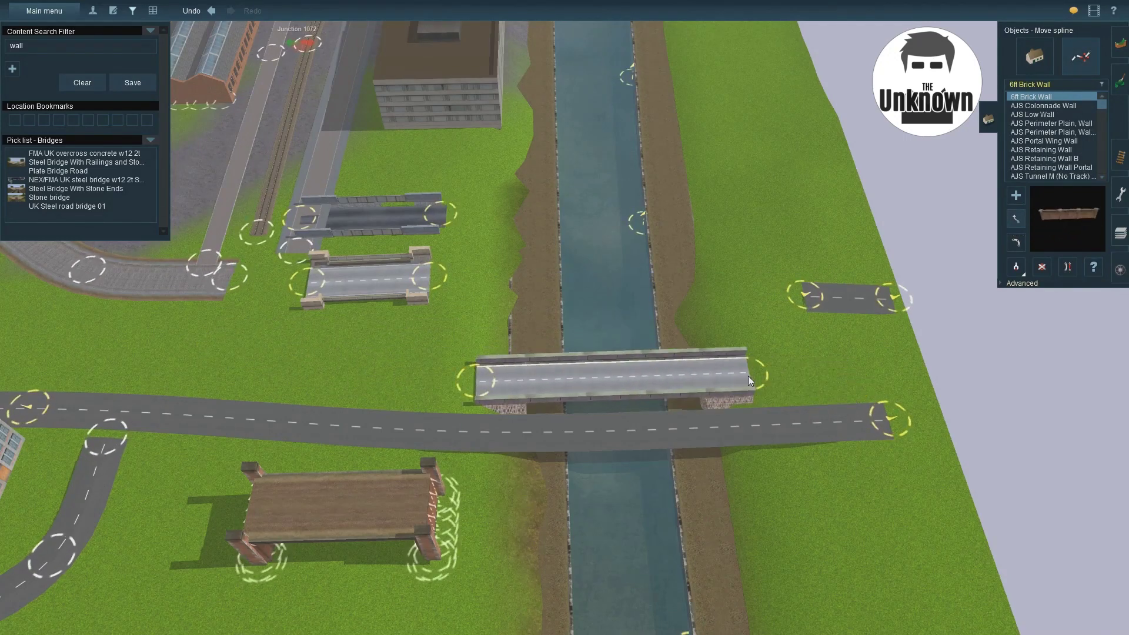
pyautogui.moveTo(748, 376); pyautogui.dragTo(641, 376, button='right')
# - Set the canal road bridge's Layer to the route layer in its Properties
pyautogui.click(1019, 280)
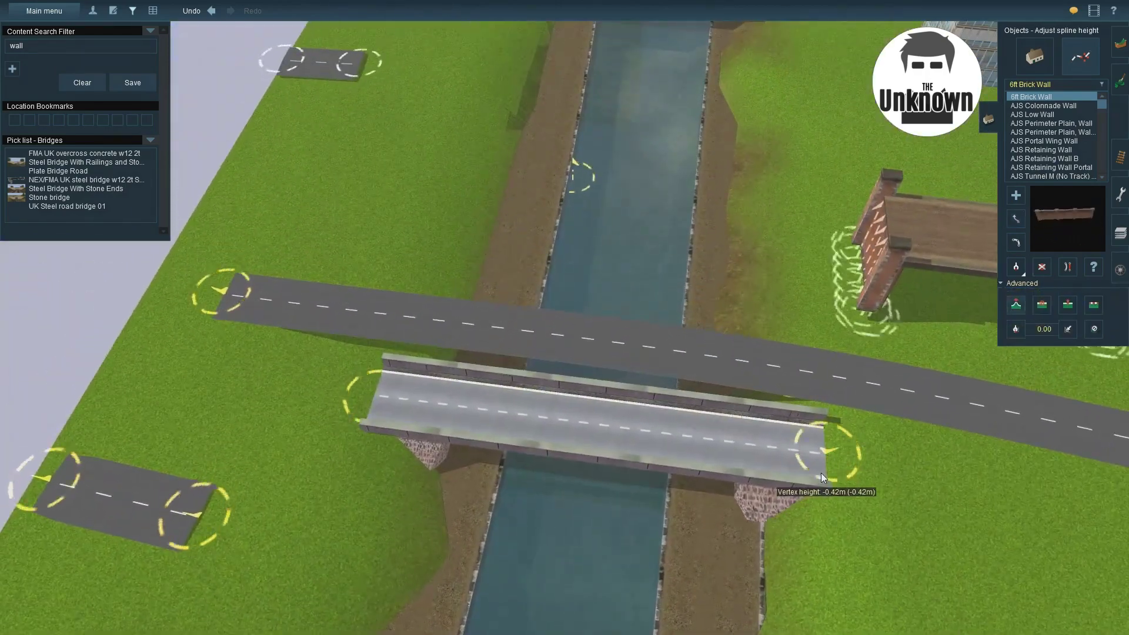
pyautogui.moveTo(820, 473); pyautogui.dragTo(466, 449, button='right')
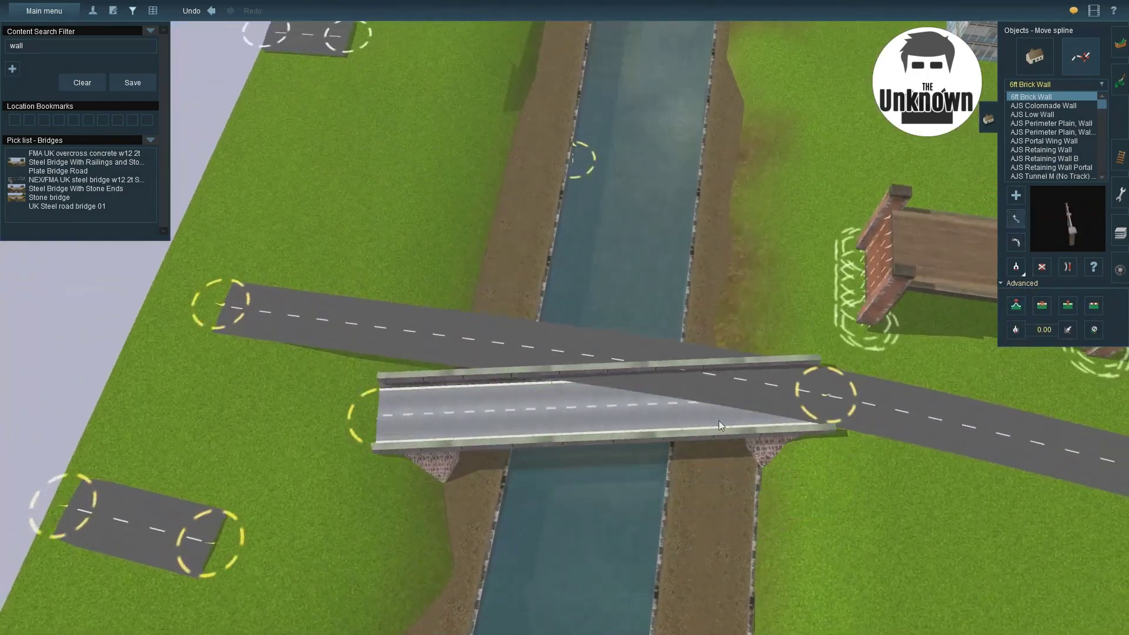
pyautogui.scroll(-3, 381, 342)
pyautogui.moveTo(381, 334); pyautogui.dragTo(606, 574, button='right')
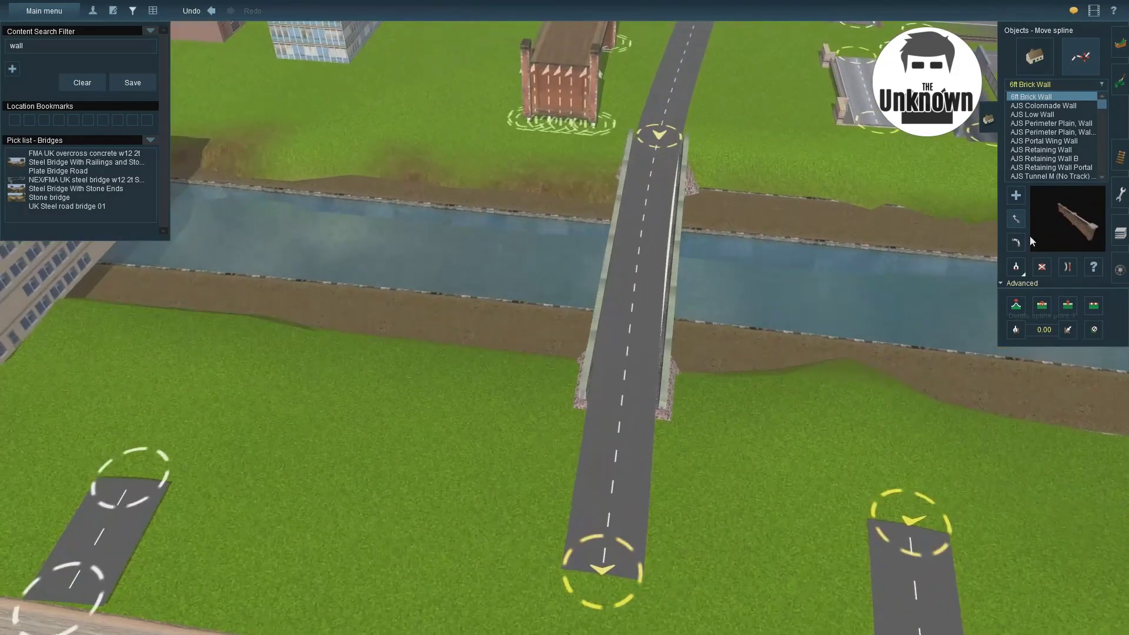
pyautogui.click(601, 569)
pyautogui.click(773, 303)
pyautogui.click(757, 314)
pyautogui.click(815, 557)
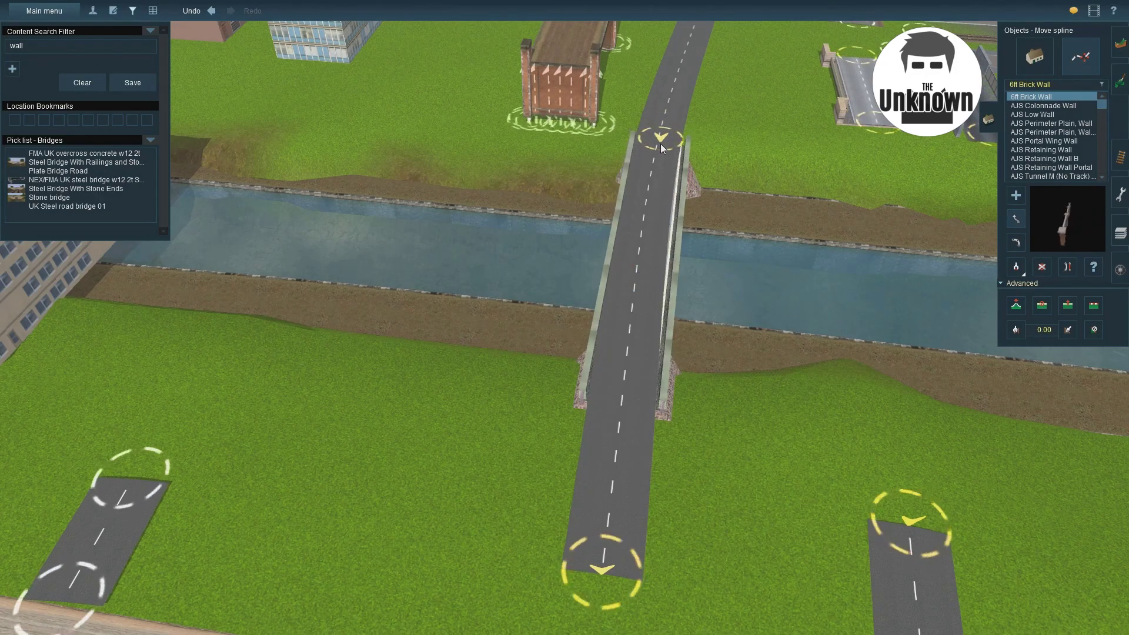
# - Delete the concrete bridge spline and move the concrete bridge over the canal
pyautogui.scroll(2, 649, 193)
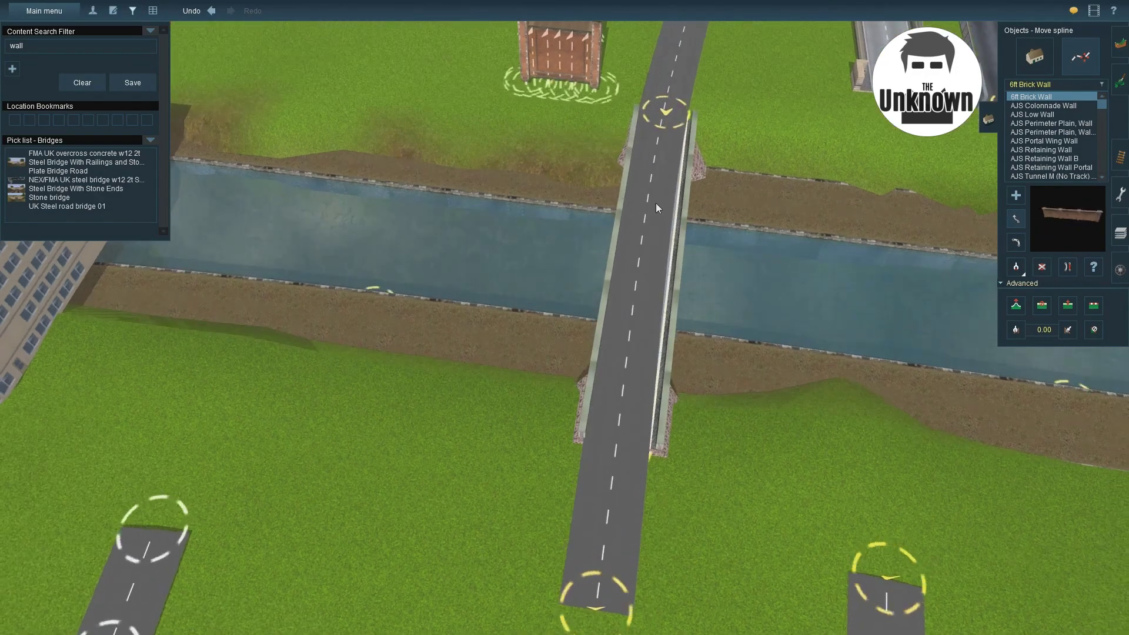
pyautogui.moveTo(655, 164); pyautogui.dragTo(553, 331, button='right')
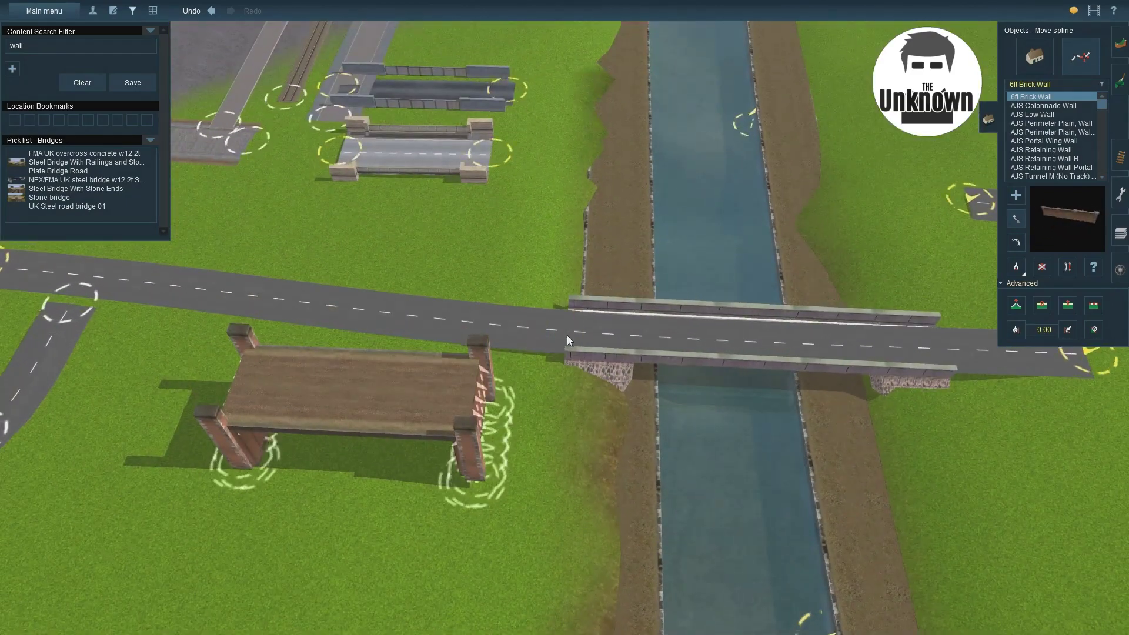
pyautogui.scroll(-2, 585, 341)
pyautogui.scroll(2, 611, 344)
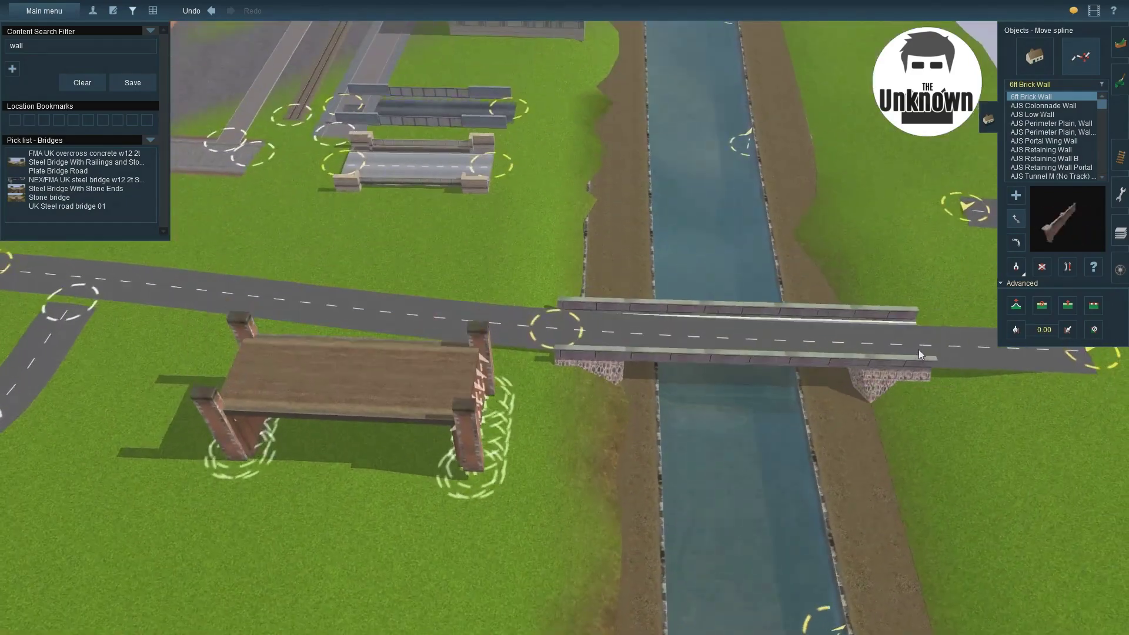
pyautogui.moveTo(918, 349); pyautogui.dragTo(570, 304, button='right')
pyautogui.press('d')
pyautogui.click(650, 226)
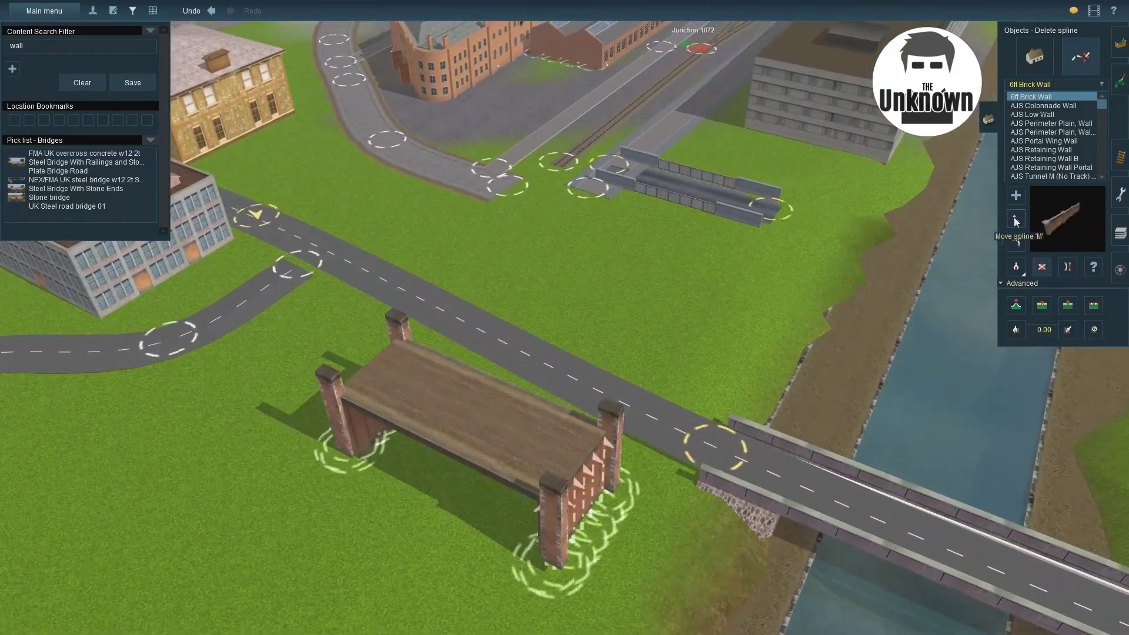
pyautogui.click(1016, 221)
pyautogui.moveTo(588, 187); pyautogui.dragTo(494, 241)
pyautogui.moveTo(494, 241); pyautogui.dragTo(873, 333, button='right')
# - Lay a Plate Bridge Road spline from one canal bank to the other
pyautogui.click(655, 342)
pyautogui.click(814, 329)
pyautogui.click(519, 274)
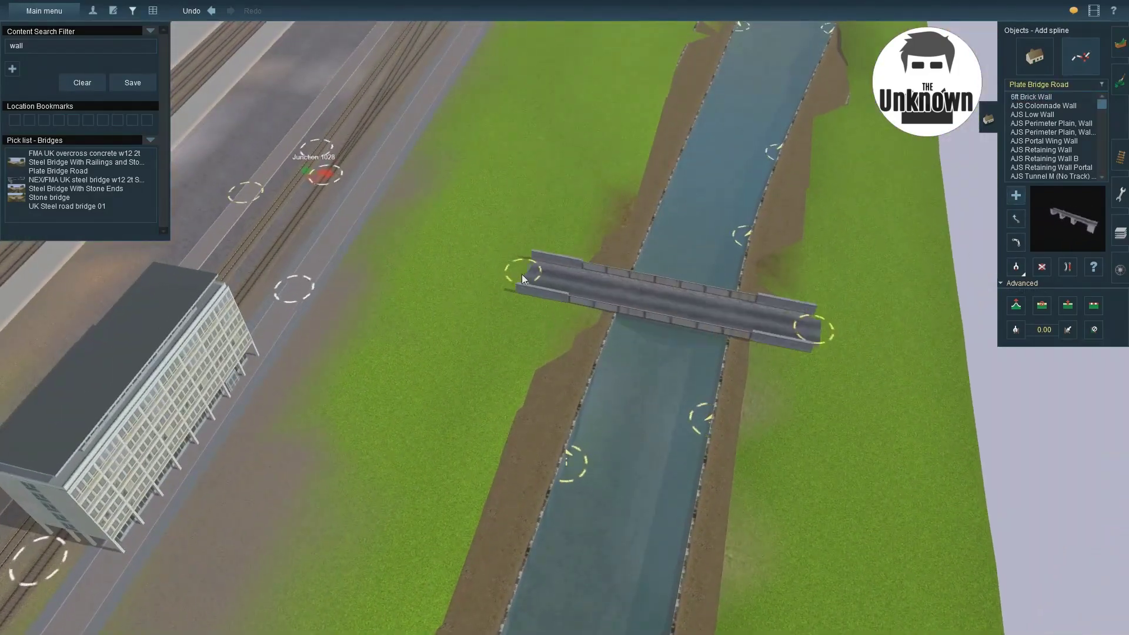
# - Move both plate bridge end nodes to line up with the canal banks
pyautogui.press('m')
pyautogui.moveTo(520, 274); pyautogui.dragTo(633, 327, button='right')
pyautogui.moveTo(633, 327); pyautogui.dragTo(619, 161)
pyautogui.moveTo(312, 351); pyautogui.dragTo(352, 207)
pyautogui.moveTo(352, 207); pyautogui.dragTo(467, 172, button='right')
pyautogui.scroll(3, 822, 262)
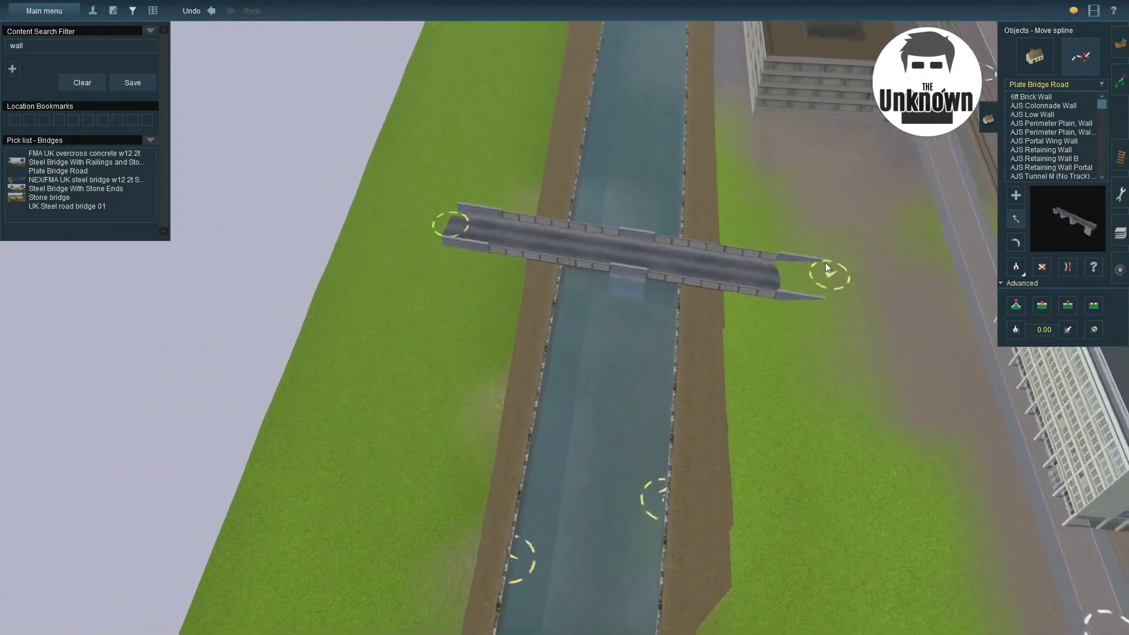
# - Pull the right end inward, shorten the left end, and raise the ends to about 2.81m
pyautogui.press('h')
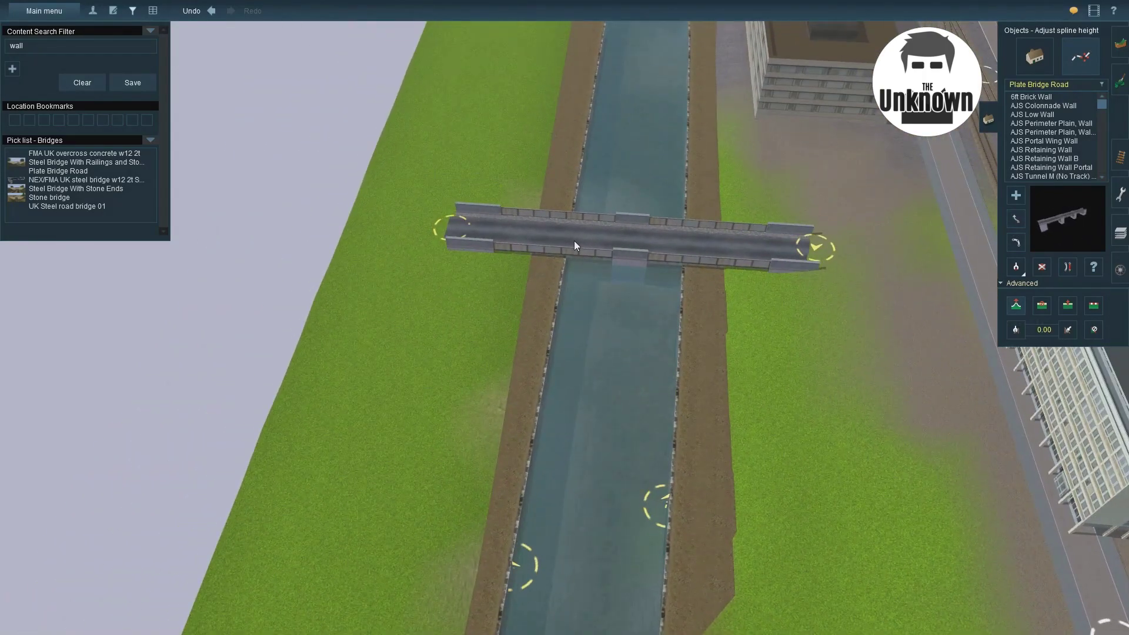
pyautogui.press('m')
pyautogui.moveTo(574, 241); pyautogui.dragTo(770, 337, button='right')
pyautogui.moveTo(831, 345); pyautogui.dragTo(809, 348)
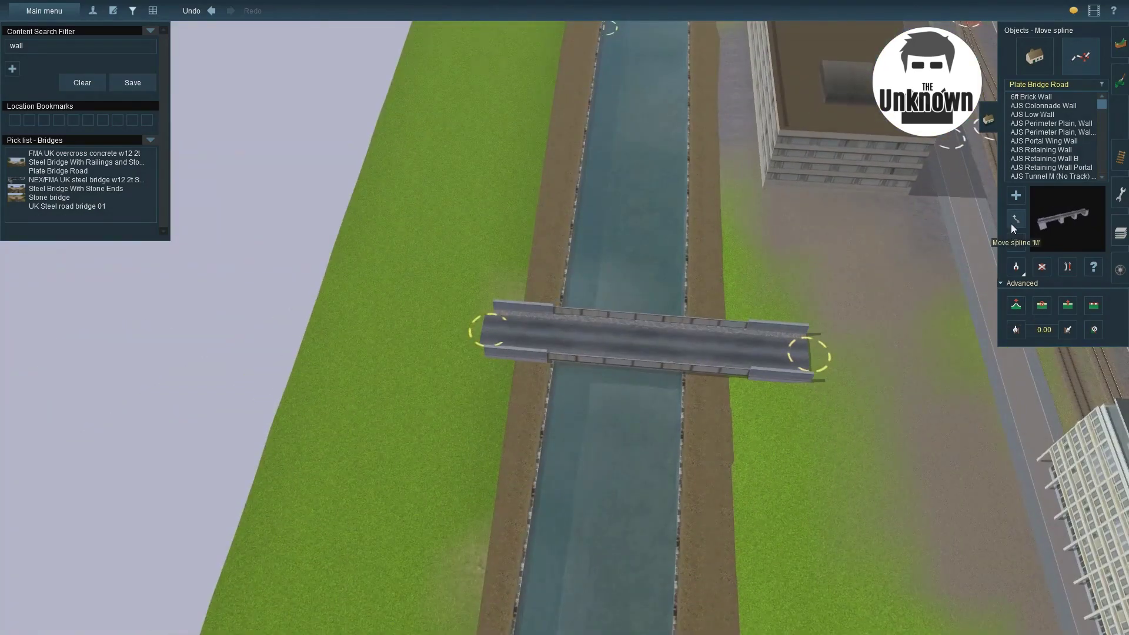
pyautogui.press('h')
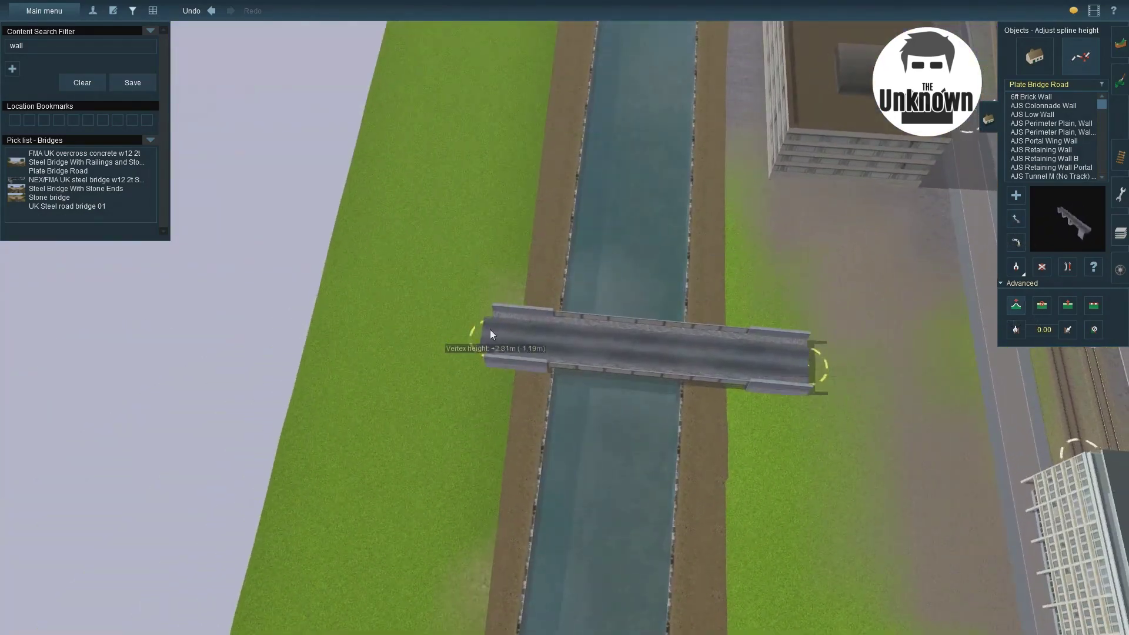
pyautogui.press('m')
pyautogui.moveTo(489, 333); pyautogui.dragTo(474, 347)
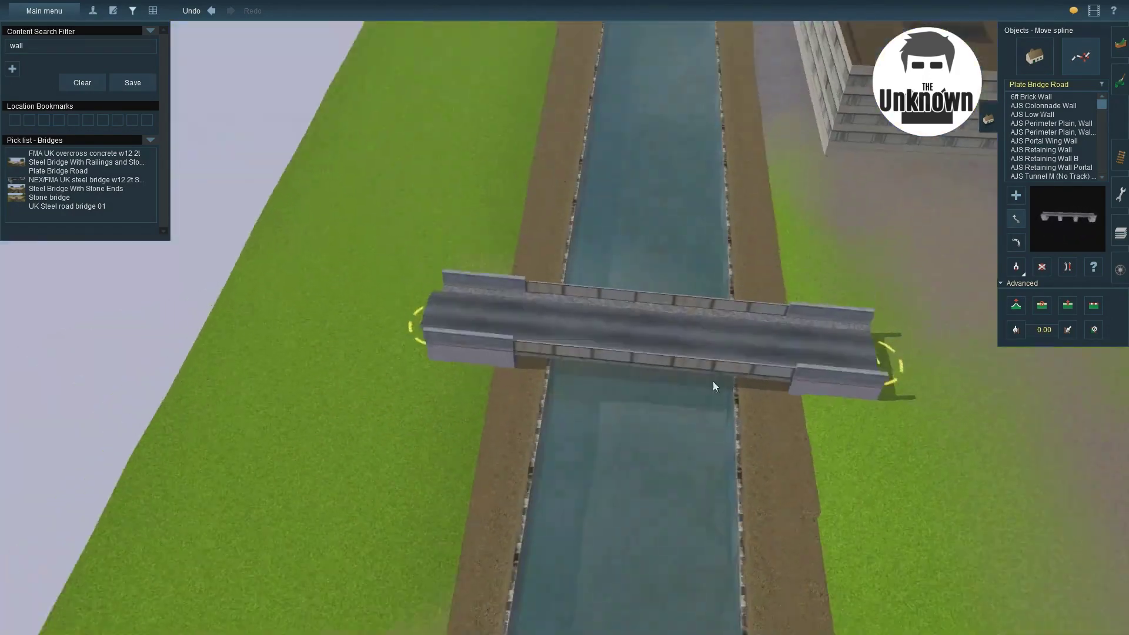
pyautogui.click(1017, 306)
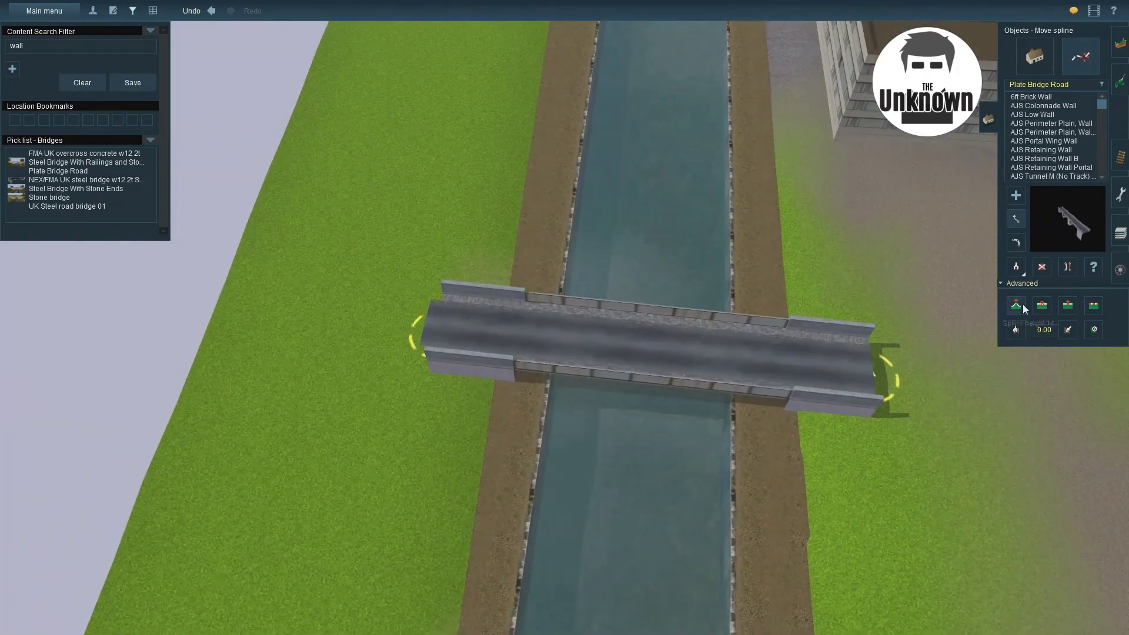
pyautogui.moveTo(428, 339); pyautogui.dragTo(674, 357, button='right')
# - Filter content by 'man' and choose Backfill Woman 3G as the object to add
pyautogui.doubleClick(48, 47)
pyautogui.write('man')
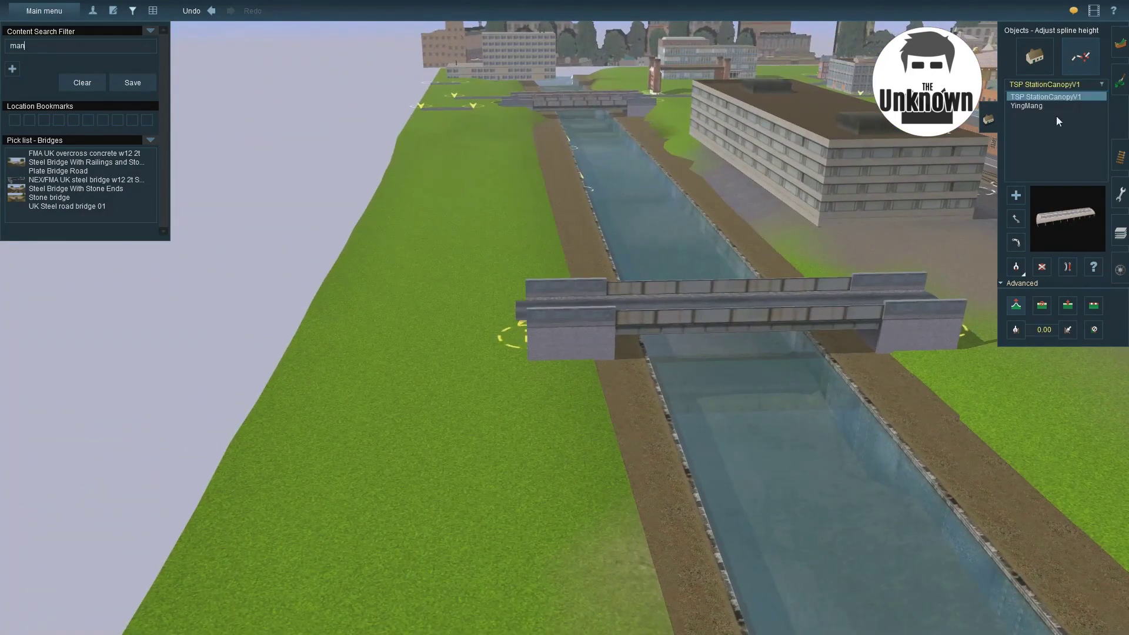
pyautogui.click(1034, 57)
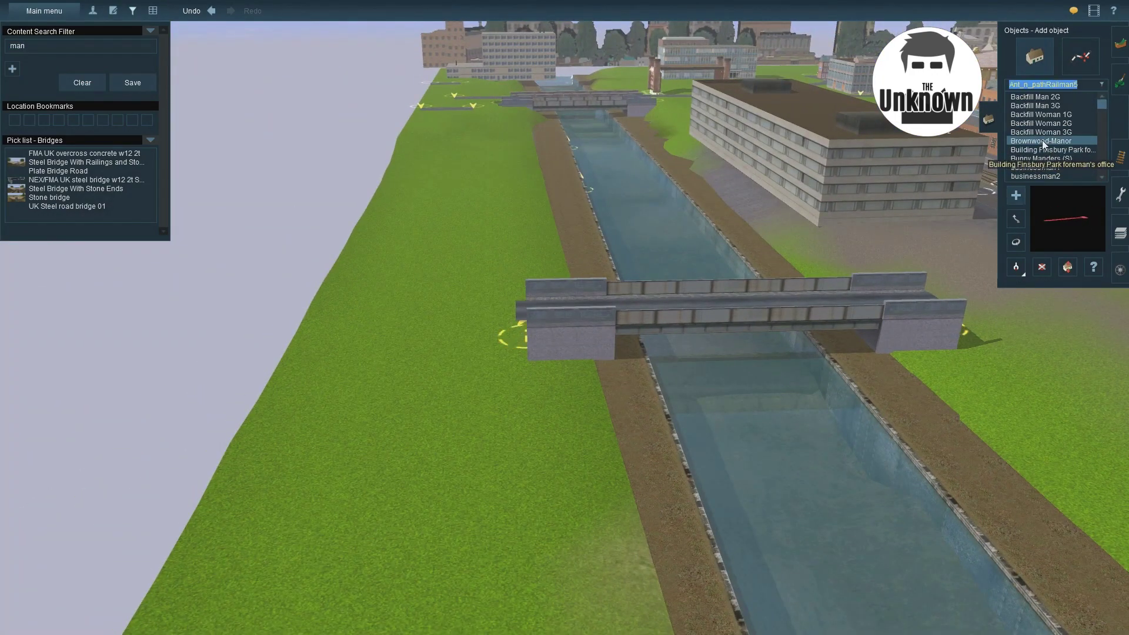
pyautogui.click(1041, 132)
# - Place one Backfill Woman 3G figure on the grass near the bridge, undoing the two extras
pyautogui.scroll(5, 612, 381)
pyautogui.moveTo(578, 334); pyautogui.dragTo(616, 252, button='right')
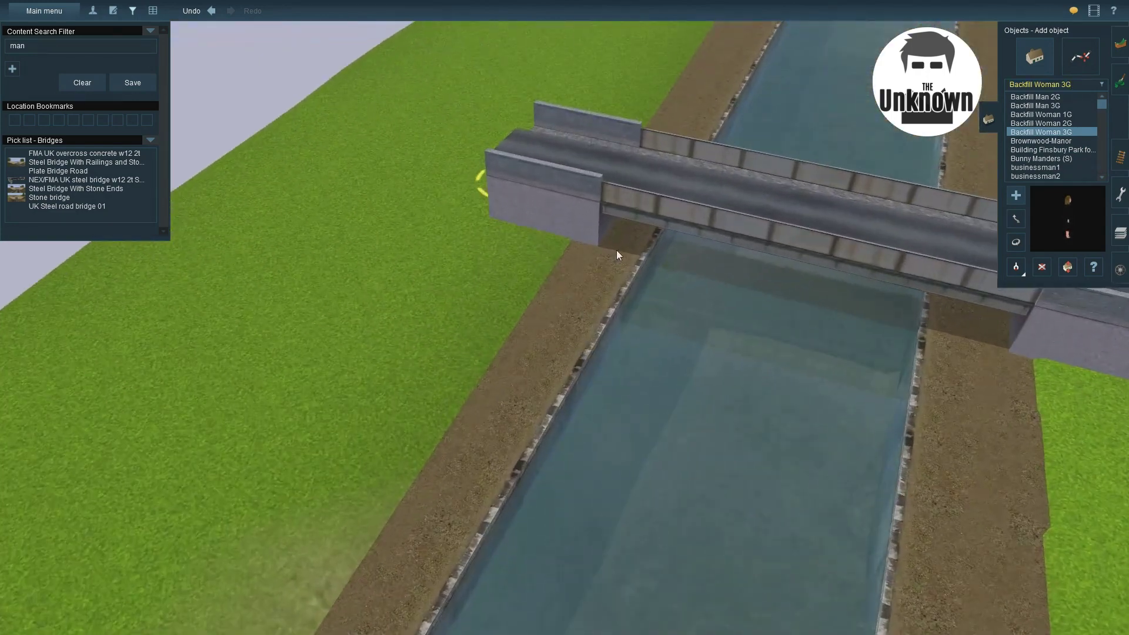
pyautogui.click(576, 240)
pyautogui.click(515, 241)
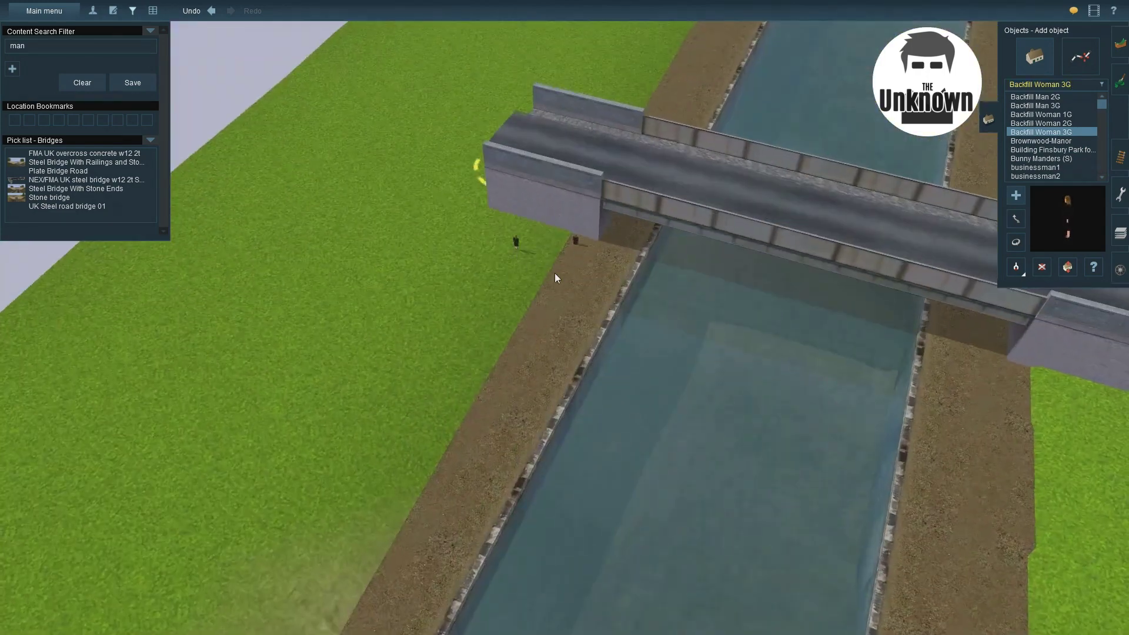
pyautogui.click(192, 10)
pyautogui.click(192, 10)
pyautogui.click(428, 249)
# - Move the figure beside the bridge's abutment wall and adjust its height
pyautogui.press('m')
pyautogui.moveTo(428, 250); pyautogui.dragTo(598, 251)
pyautogui.press('h')
pyautogui.moveTo(597, 251); pyautogui.dragTo(590, 285, button='right')
pyautogui.scroll(10, 587, 280)
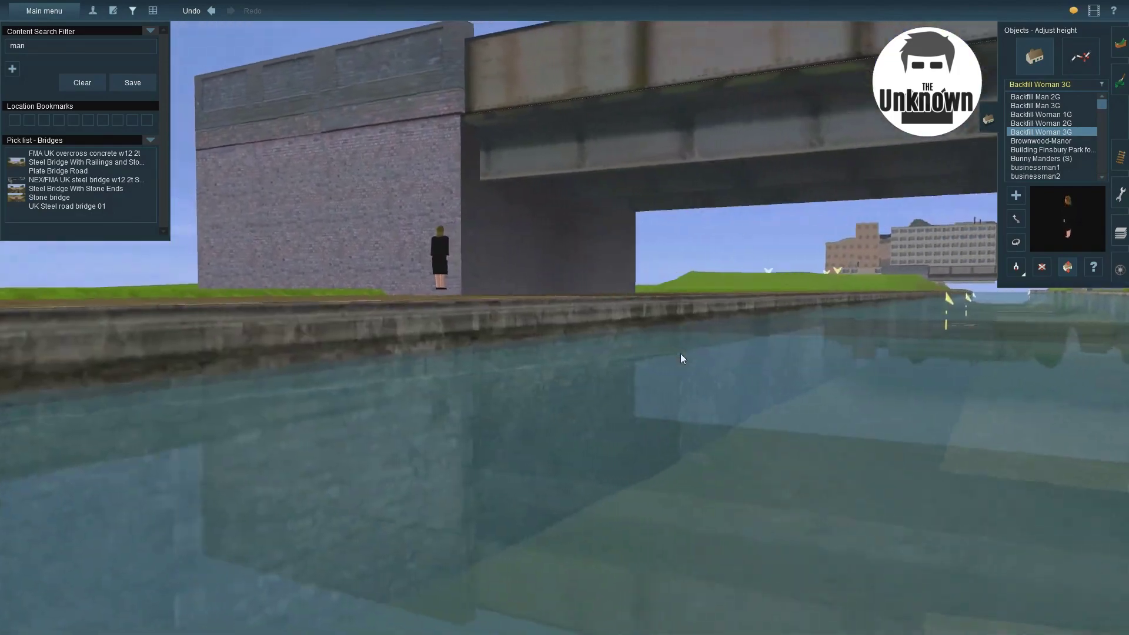
pyautogui.scroll(-10, 680, 358)
# - Select the Height up terrain tool and survey the grass around the bridge ends
pyautogui.press('d')
pyautogui.moveTo(626, 495); pyautogui.dragTo(733, 377, button='right')
pyautogui.click(1120, 43)
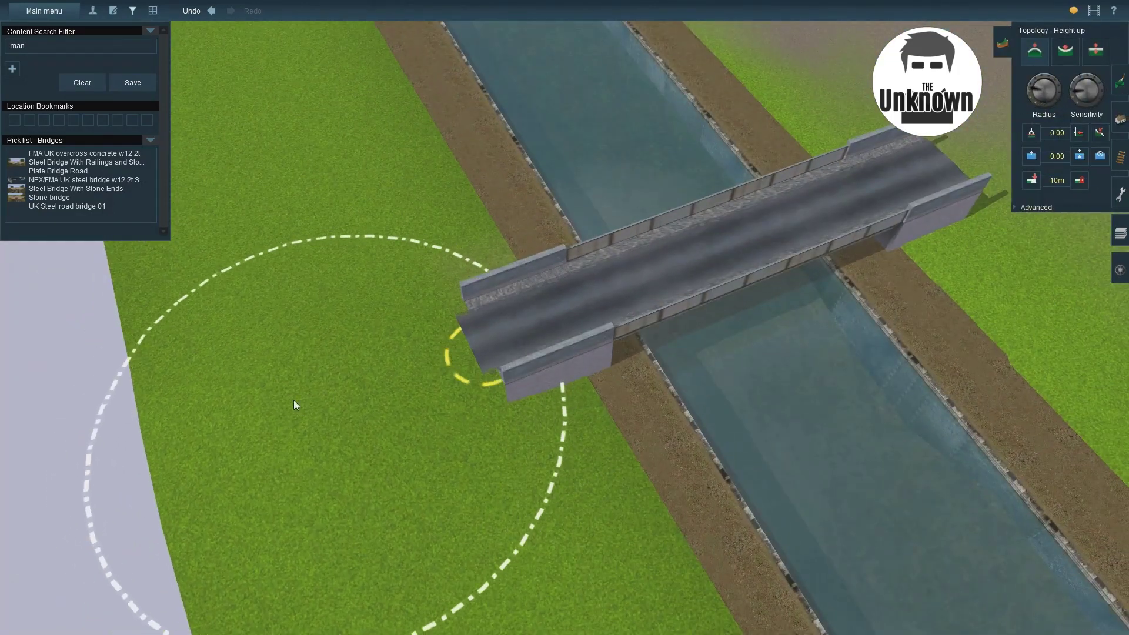
pyautogui.moveTo(278, 406)
pyautogui.mouseDown(button='right')
pyautogui.moveTo(204, 267)
pyautogui.moveTo(184, 186)
pyautogui.moveTo(611, 202)
pyautogui.mouseUp(button='right')
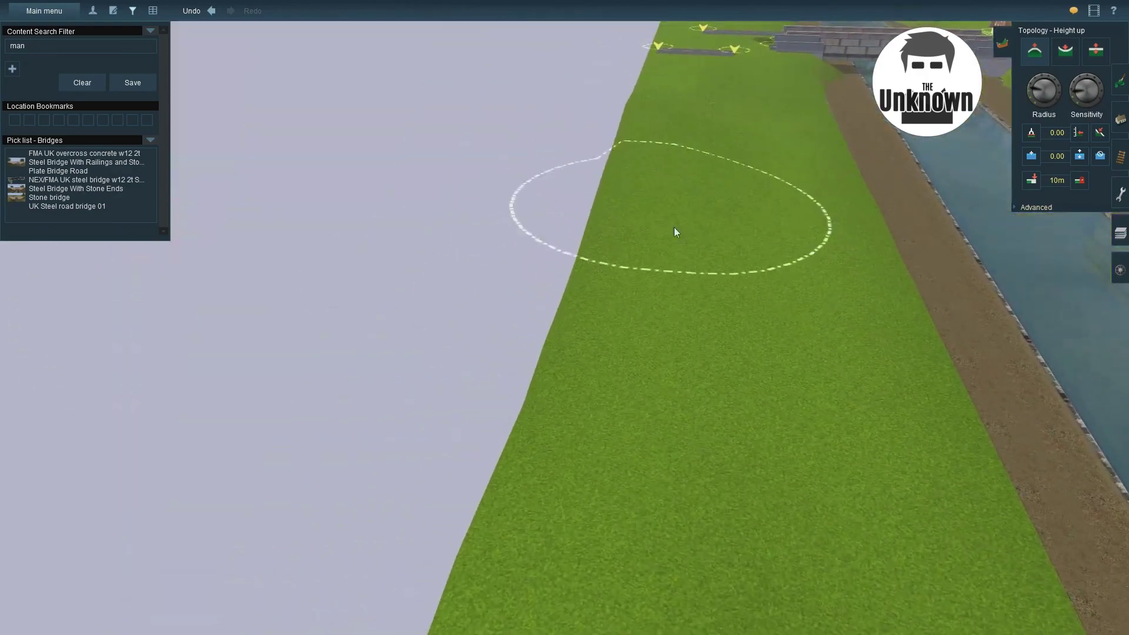
pyautogui.moveTo(675, 231)
pyautogui.mouseDown(button='right')
pyautogui.moveTo(541, 438)
pyautogui.moveTo(829, 206)
pyautogui.moveTo(1039, 93)
pyautogui.moveTo(822, 201)
pyautogui.mouseUp(button='right')
pyautogui.moveTo(896, 121)
pyautogui.mouseDown(button='right')
pyautogui.moveTo(644, 231)
pyautogui.moveTo(502, 364)
pyautogui.moveTo(496, 193)
pyautogui.moveTo(592, 247)
pyautogui.moveTo(555, 159)
pyautogui.moveTo(496, 292)
pyautogui.moveTo(635, 285)
pyautogui.mouseUp(button='right')
pyautogui.scroll(-3, 502, 365)
# - Check the bridge spline's height, then select Use height to sample terrain height
pyautogui.click(1120, 118)
pyautogui.click(1080, 56)
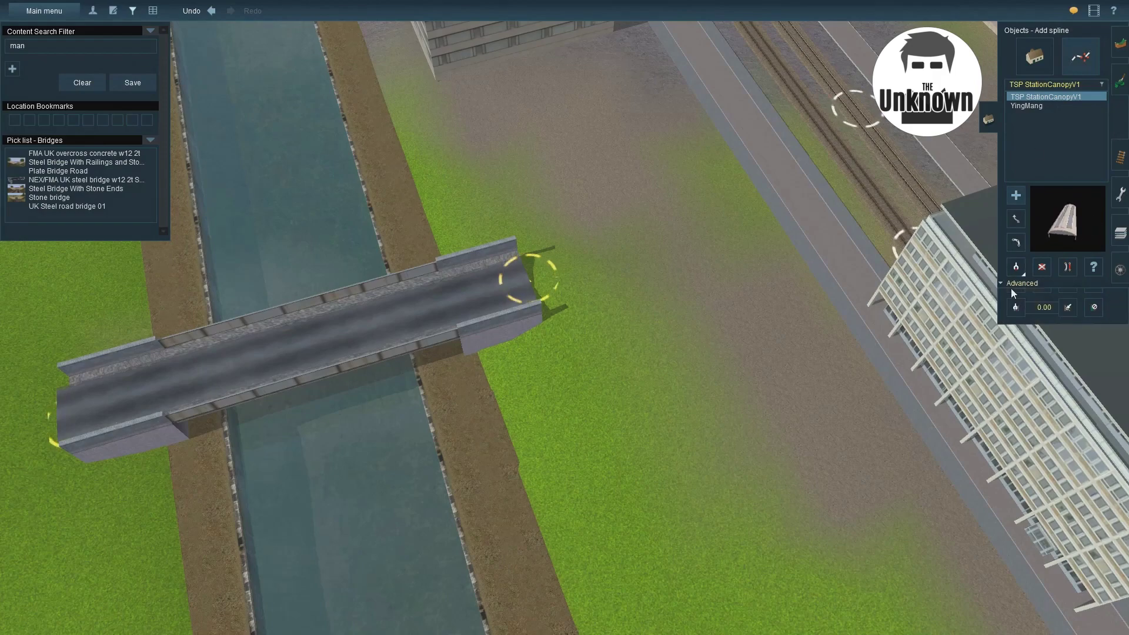
pyautogui.click(1015, 294)
pyautogui.moveTo(535, 334)
pyautogui.mouseDown(button='right')
pyautogui.moveTo(249, 315)
pyautogui.moveTo(583, 334)
pyautogui.moveTo(449, 367)
pyautogui.moveTo(376, 341)
pyautogui.mouseUp(button='right')
pyautogui.press('F2')
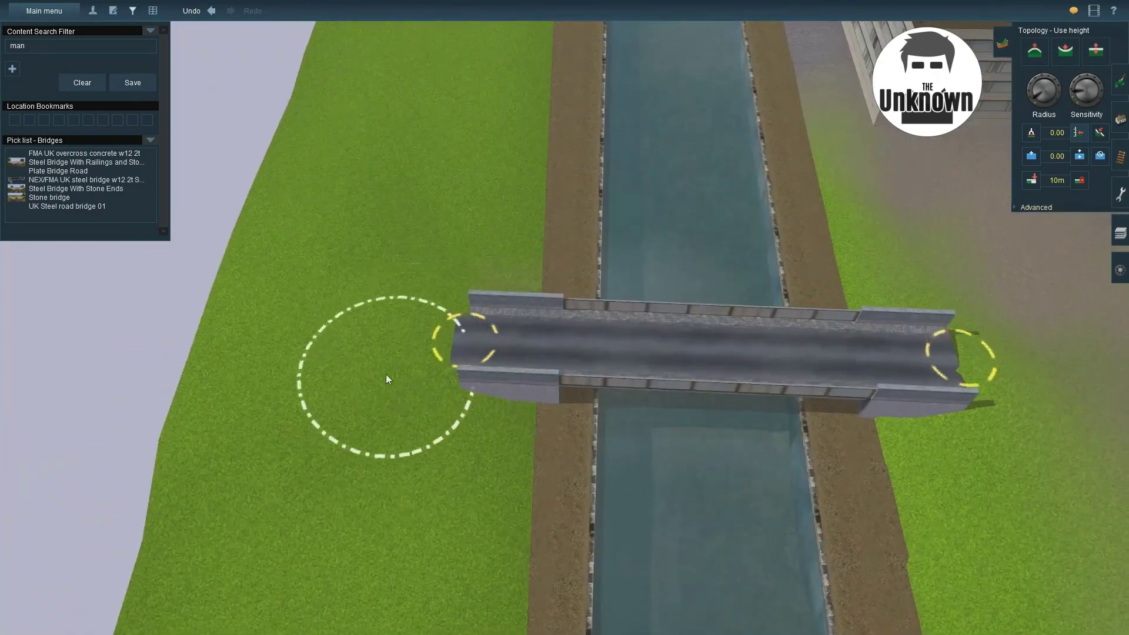
pyautogui.moveTo(386, 378)
pyautogui.mouseDown(button='right')
pyautogui.moveTo(344, 405)
pyautogui.moveTo(390, 112)
pyautogui.moveTo(429, 100)
pyautogui.moveTo(690, 332)
pyautogui.moveTo(498, 407)
pyautogui.moveTo(403, 259)
pyautogui.moveTo(630, 310)
pyautogui.moveTo(560, 206)
pyautogui.moveTo(541, 432)
pyautogui.moveTo(503, 411)
pyautogui.moveTo(382, 214)
pyautogui.moveTo(373, 222)
pyautogui.moveTo(281, 130)
pyautogui.moveTo(481, 315)
pyautogui.moveTo(623, 196)
pyautogui.moveTo(996, 168)
pyautogui.mouseUp(button='right')
# - Undo the last change and rotate the view so the canal runs vertically
pyautogui.hotkey('ctrl', 'z')
pyautogui.press('F4')
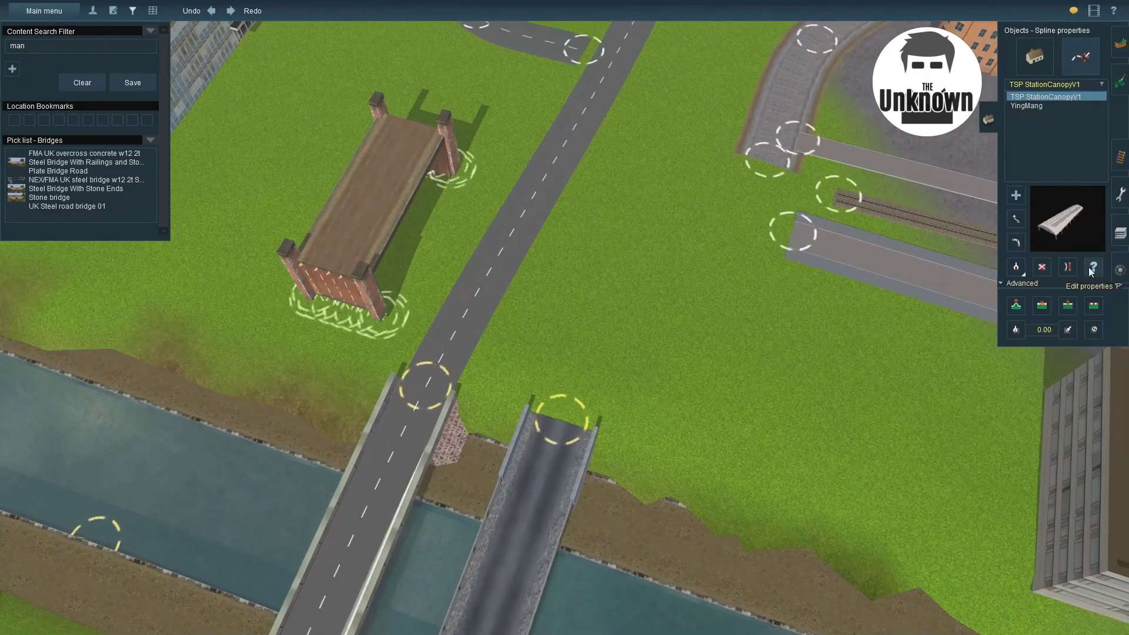
pyautogui.press('F4')
pyautogui.moveTo(447, 259); pyautogui.dragTo(670, 304, button='right')
pyautogui.press('F4')
pyautogui.moveTo(794, 453); pyautogui.dragTo(479, 269, button='right')
# - Sample the CL Road 8m - T0 LB road and drag the cobblestone footpath's end onto it
pyautogui.keyDown('shift'); pyautogui.click(479, 269); pyautogui.keyUp('shift')
pyautogui.moveTo(436, 331); pyautogui.dragTo(566, 298, button='right')
pyautogui.scroll(3, 533, 401)
pyautogui.moveTo(558, 296)
pyautogui.mouseDown()
pyautogui.moveTo(581, 292)
pyautogui.moveTo(571, 302)
pyautogui.mouseUp()
pyautogui.click(1000, 283)
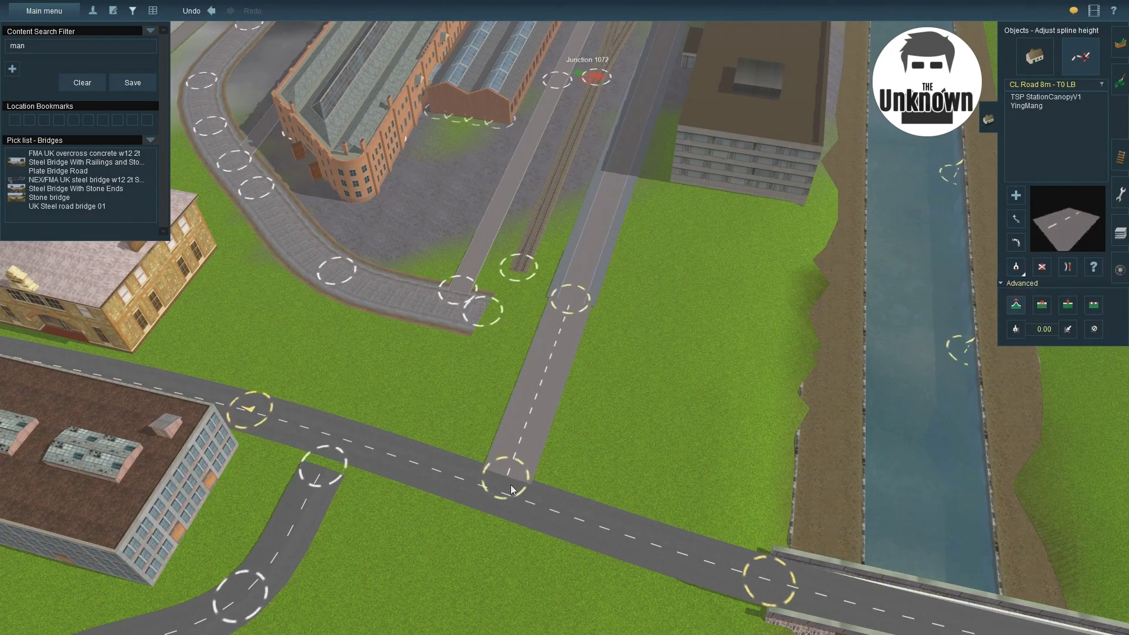
pyautogui.moveTo(482, 312); pyautogui.dragTo(527, 318)
# - Level the footpath-road junction, leaving the vertex height around -0.02m
pyautogui.scroll(-3, 542, 322)
pyautogui.scroll(3, 589, 353)
pyautogui.scroll(5, 602, 369)
pyautogui.scroll(-2, 602, 370)
pyautogui.press('h')
pyautogui.scroll(-5, 447, 306)
pyautogui.scroll(6, 698, 243)
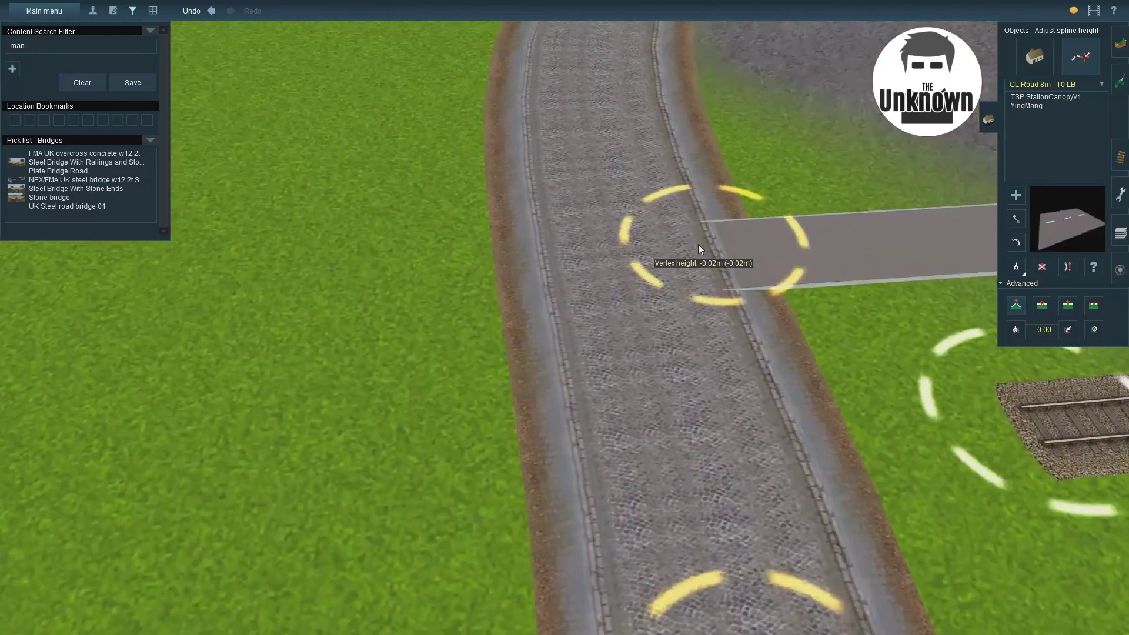
pyautogui.scroll(-4, 697, 249)
pyautogui.moveTo(760, 279); pyautogui.dragTo(582, 229, button='right')
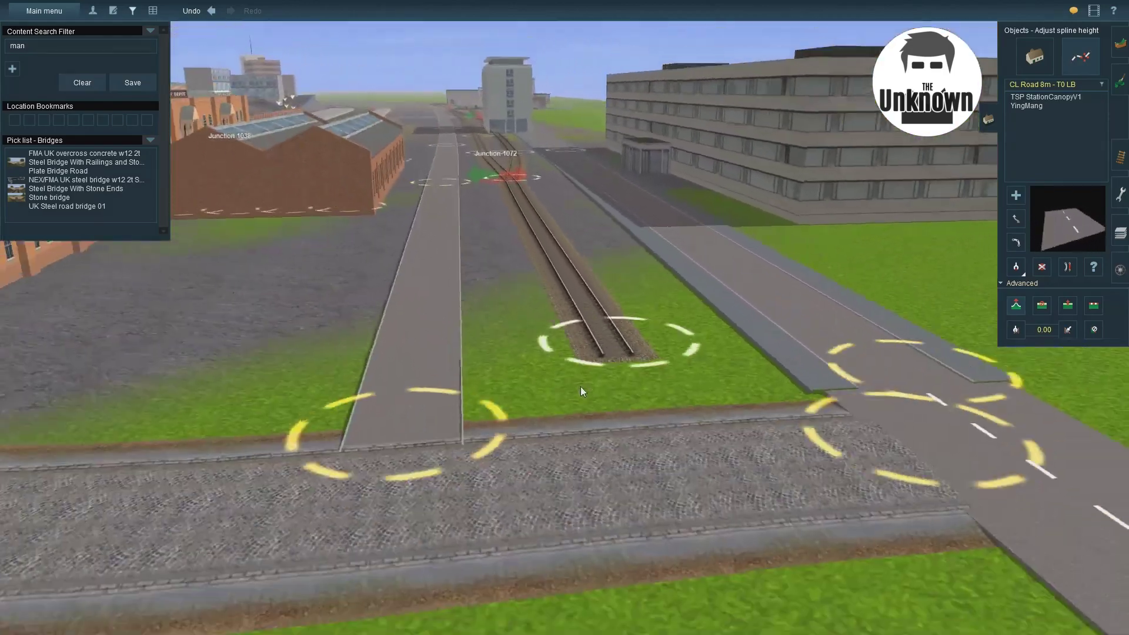
pyautogui.scroll(-3, 581, 387)
pyautogui.scroll(3, 594, 243)
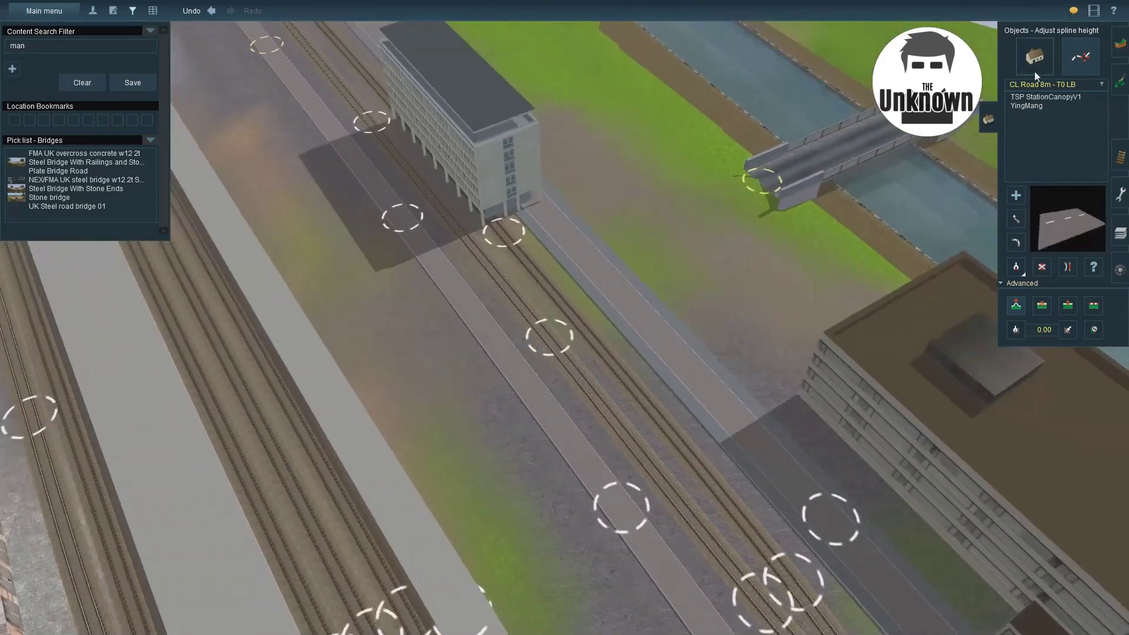
# - Orbit along the canal and tracks and turn the brown building
pyautogui.click(1035, 57)
pyautogui.moveTo(488, 151); pyautogui.dragTo(635, 277, button='right')
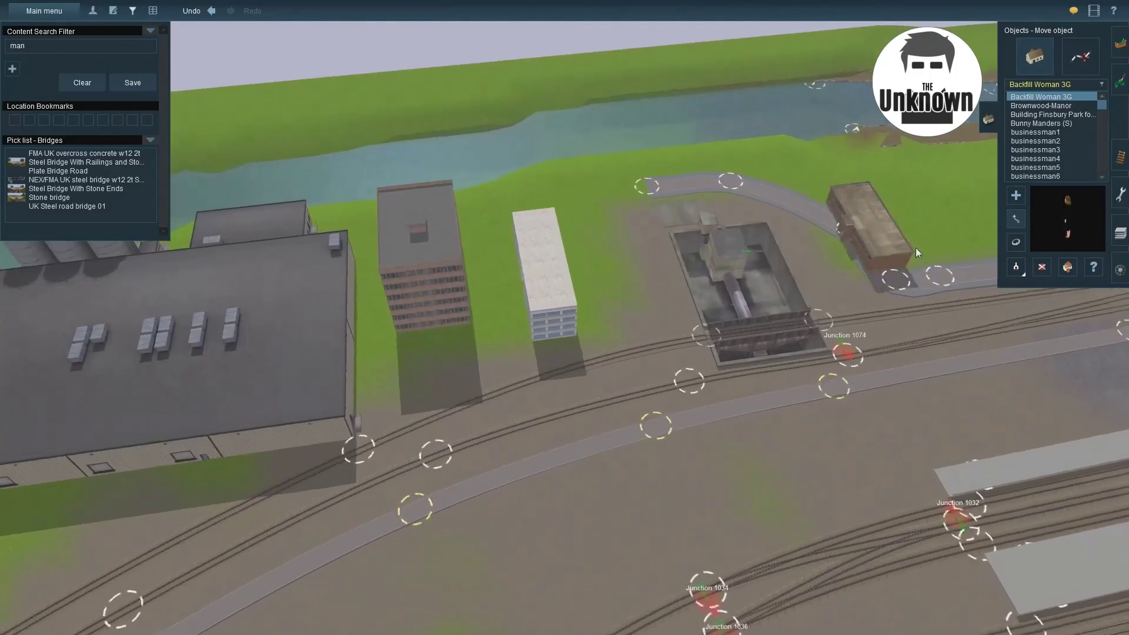
pyautogui.moveTo(945, 245); pyautogui.dragTo(457, 312, button='right')
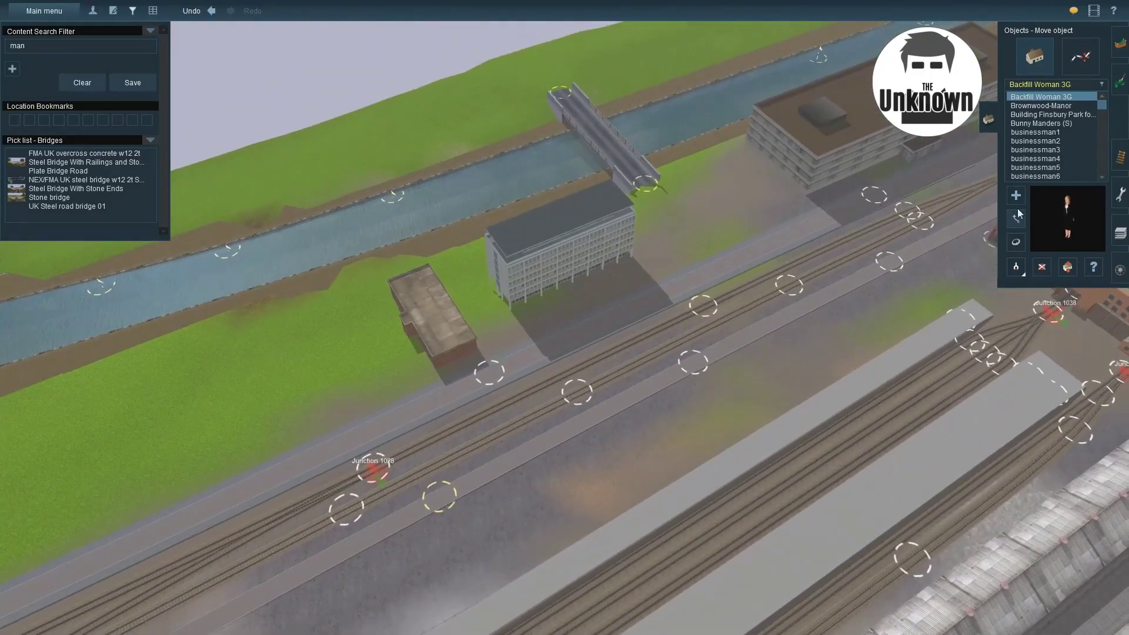
pyautogui.moveTo(622, 360); pyautogui.dragTo(590, 198, button='right')
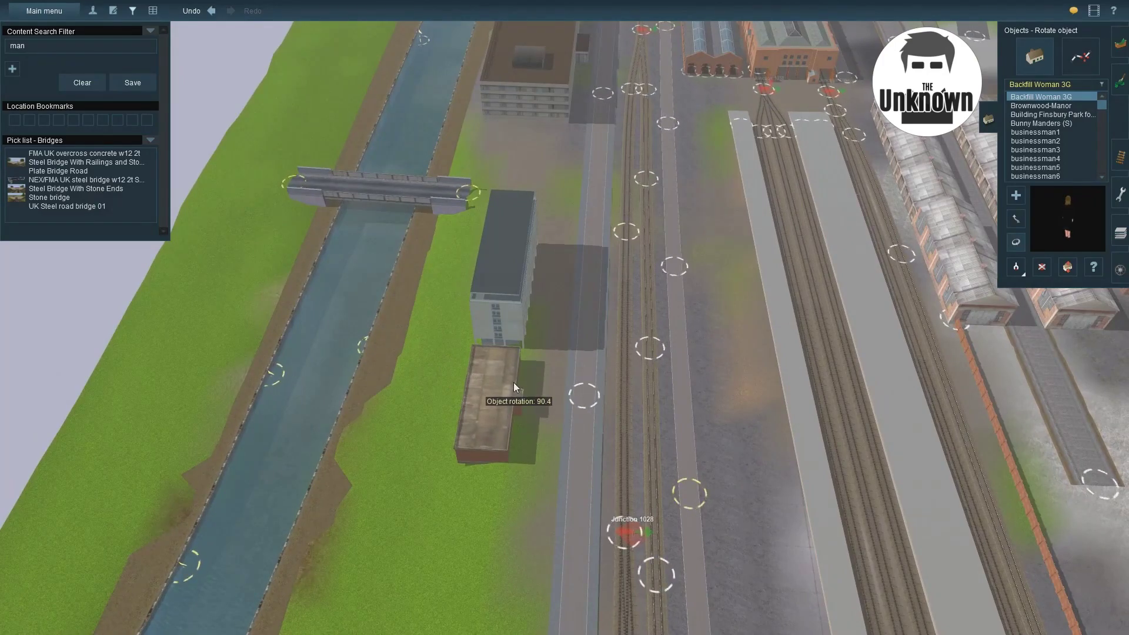
pyautogui.moveTo(517, 379); pyautogui.dragTo(580, 403)
pyautogui.moveTo(580, 404); pyautogui.dragTo(890, 276, button='right')
# - Move the brick office up and left and rotate it to about 88 degrees
pyautogui.click(1016, 241)
pyautogui.moveTo(1015, 242); pyautogui.dragTo(741, 383, button='right')
pyautogui.moveTo(741, 383); pyautogui.dragTo(522, 235)
pyautogui.moveTo(522, 234); pyautogui.dragTo(529, 365, button='right')
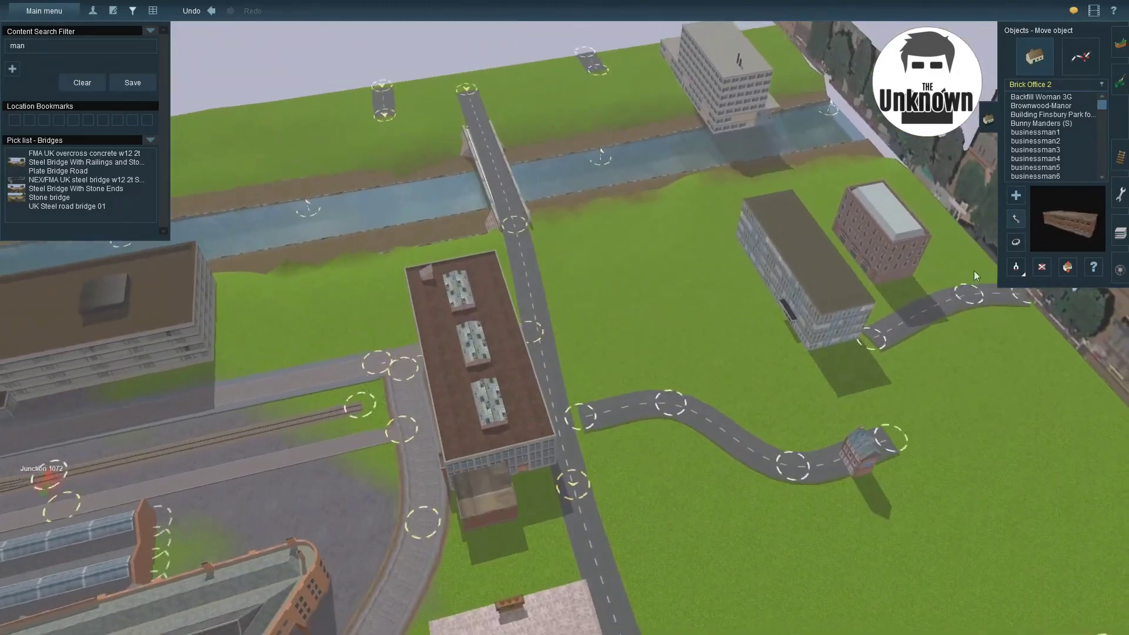
pyautogui.press('r')
pyautogui.moveTo(529, 365); pyautogui.dragTo(708, 418)
pyautogui.press('m')
# - Place the brick office beside the station halls, turned to 274 degrees
pyautogui.moveTo(630, 316); pyautogui.dragTo(416, 267)
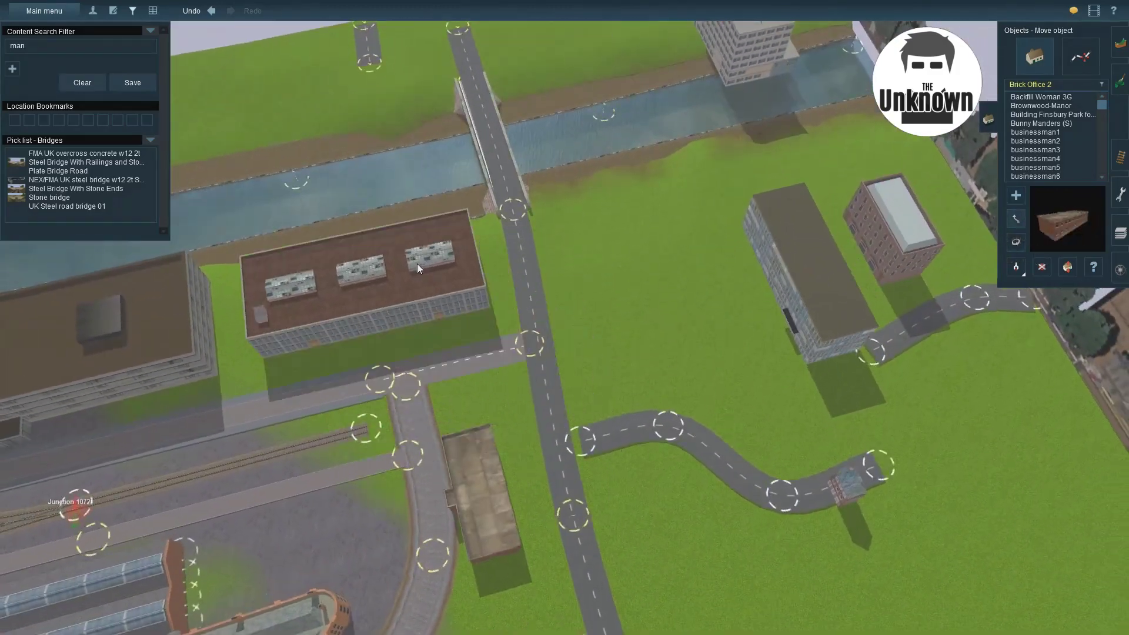
pyautogui.moveTo(416, 269); pyautogui.dragTo(559, 347, button='right')
pyautogui.moveTo(569, 365); pyautogui.dragTo(585, 364)
pyautogui.moveTo(587, 337); pyautogui.dragTo(594, 306, button='right')
pyautogui.moveTo(510, 453); pyautogui.dragTo(409, 471)
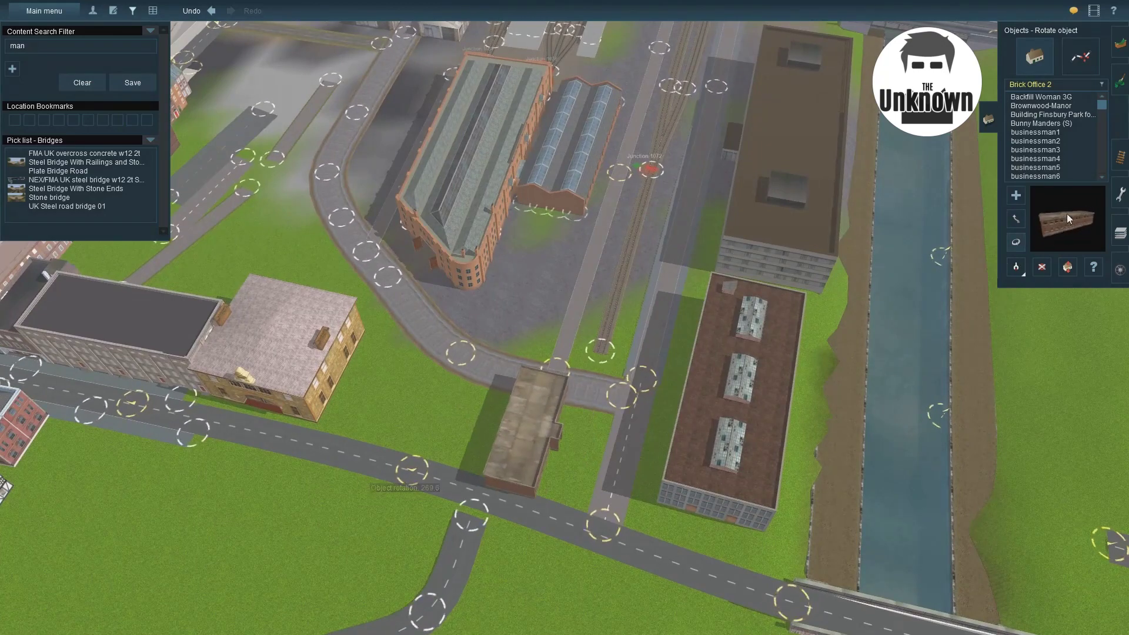
pyautogui.press('m')
pyautogui.moveTo(520, 432); pyautogui.dragTo(530, 295)
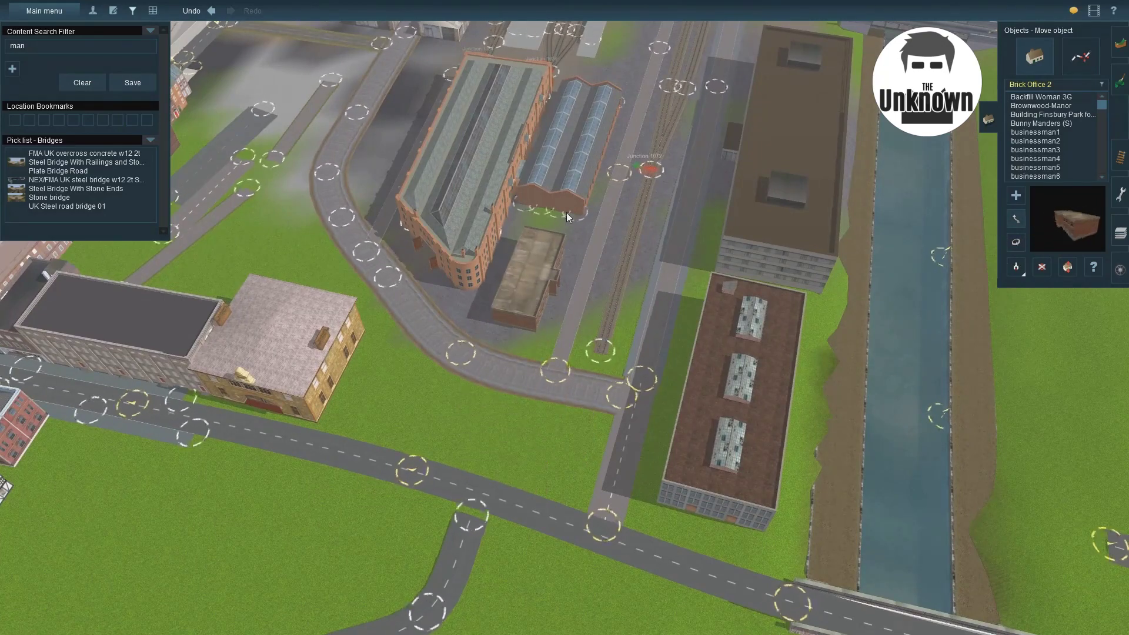
pyautogui.moveTo(566, 217); pyautogui.dragTo(563, 341, button='right')
pyautogui.press('r')
pyautogui.scroll(2, 558, 341)
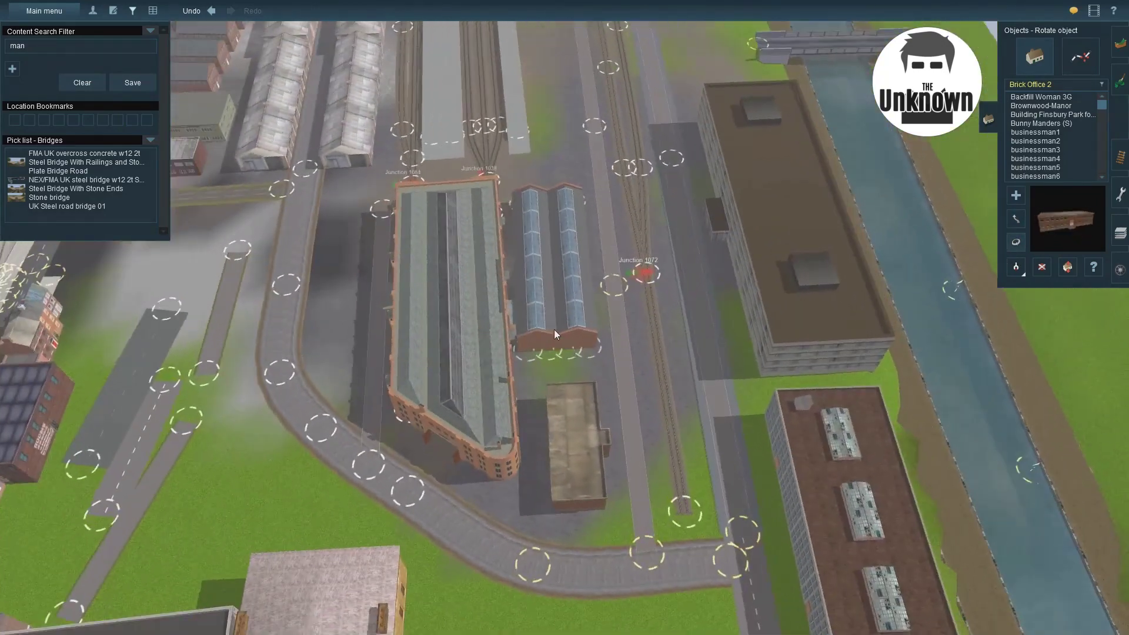
pyautogui.moveTo(556, 329); pyautogui.dragTo(590, 404, button='right')
pyautogui.press('m')
# - Turn the brick building on the grass and move it up and left
pyautogui.moveTo(711, 276); pyautogui.dragTo(471, 253, button='right')
pyautogui.press('Up')
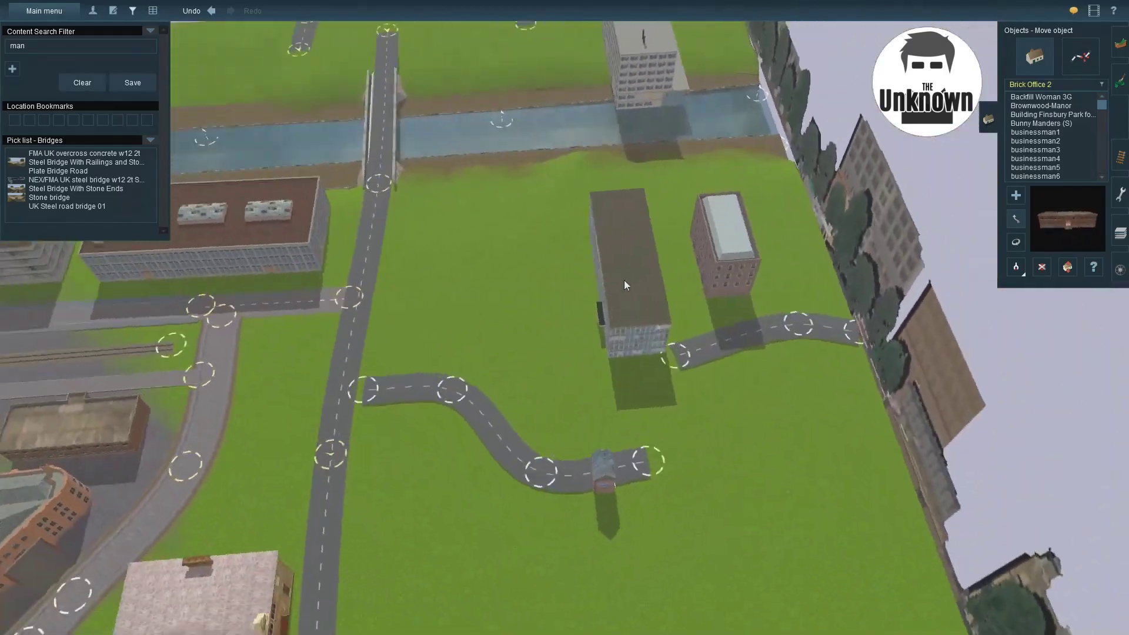
pyautogui.scroll(-3, 625, 285)
pyautogui.moveTo(267, 394); pyautogui.dragTo(449, 272, button='right')
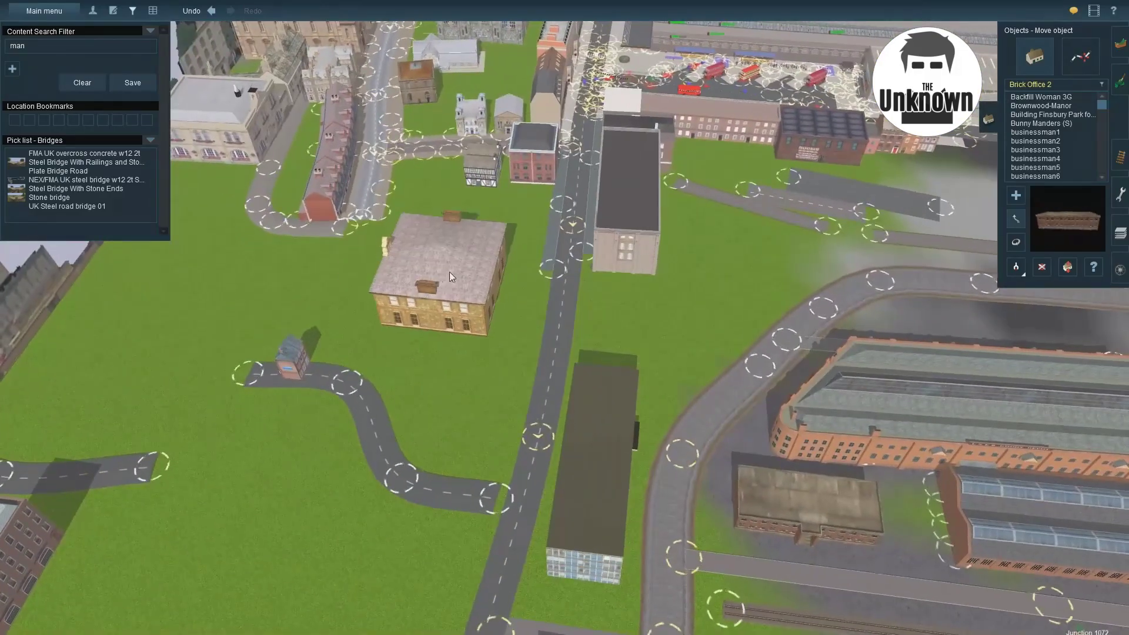
pyautogui.scroll(2, 449, 276)
pyautogui.press('r')
pyautogui.moveTo(529, 317); pyautogui.dragTo(227, 384)
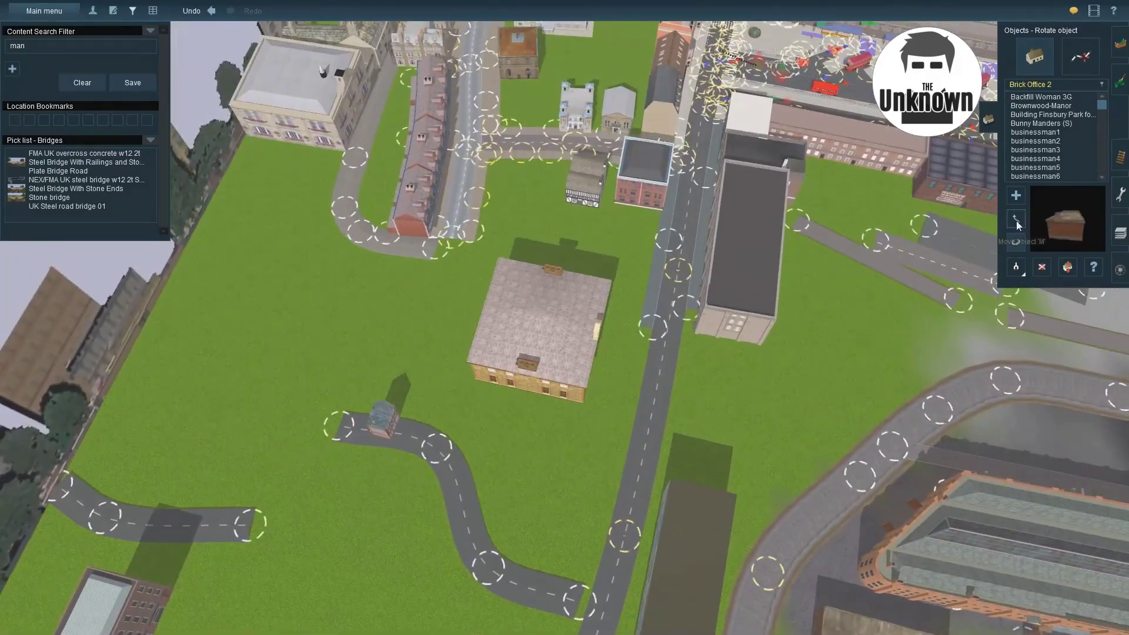
pyautogui.click(1016, 218)
pyautogui.moveTo(541, 330); pyautogui.dragTo(275, 202)
pyautogui.moveTo(274, 202); pyautogui.dragTo(545, 436, button='right')
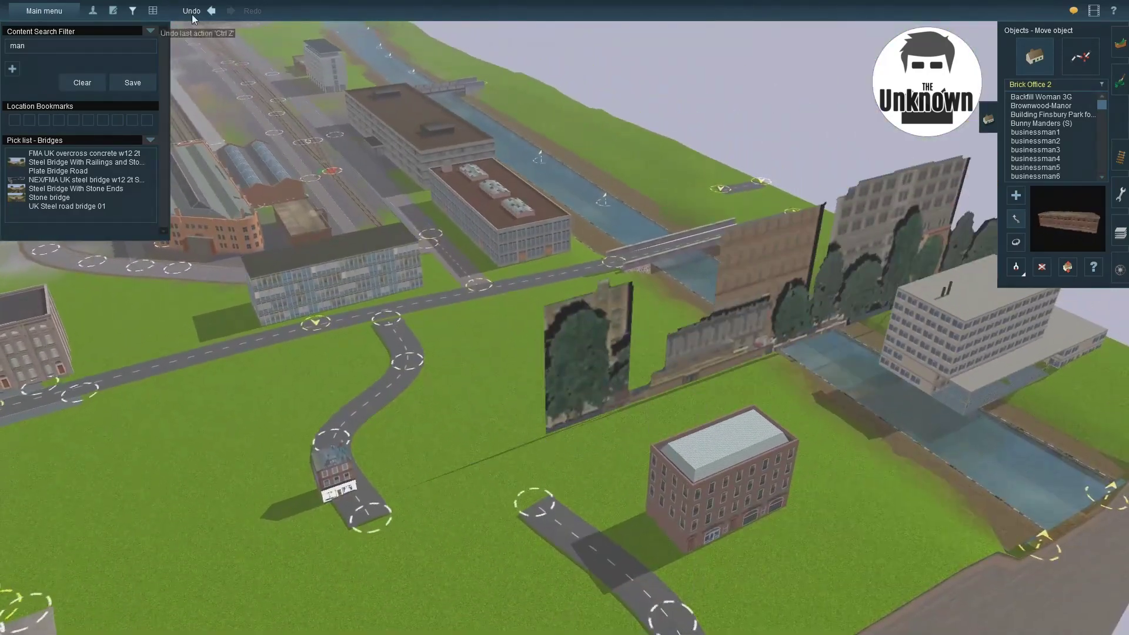
# - Undo, then move the white office block left and the dark block into the field
pyautogui.click(193, 18)
pyautogui.moveTo(976, 364); pyautogui.dragTo(333, 372)
pyautogui.moveTo(333, 372); pyautogui.dragTo(596, 320, button='right')
pyautogui.moveTo(596, 325); pyautogui.dragTo(786, 477)
pyautogui.moveTo(787, 478); pyautogui.dragTo(585, 294, button='right')
# - Reshape the curved road by dragging two of its points along the curve
pyautogui.click(1015, 195)
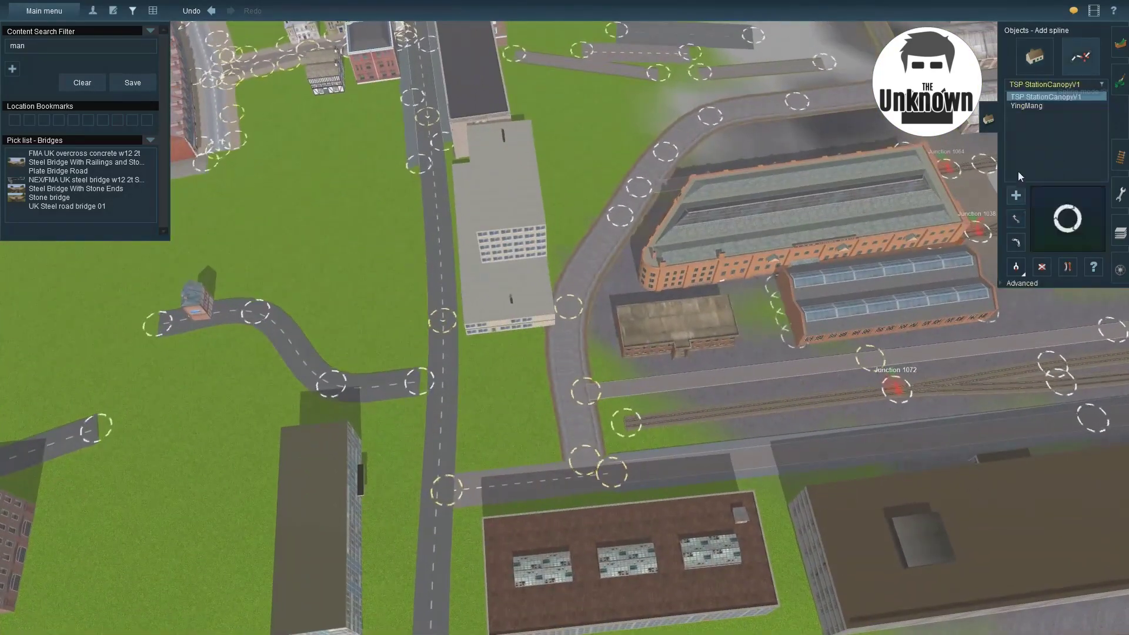
pyautogui.moveTo(575, 359); pyautogui.dragTo(579, 368)
pyautogui.moveTo(620, 216); pyautogui.dragTo(603, 266)
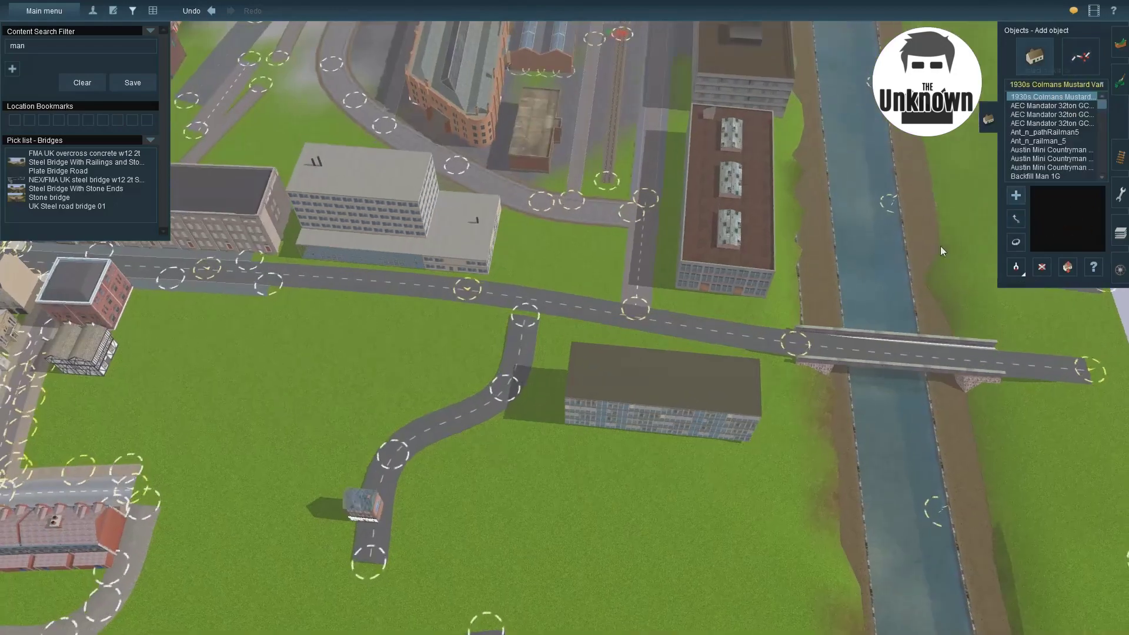
# - Move the grey office block beside the canal and turn it to 266 degrees
pyautogui.press('m')
pyautogui.moveTo(662, 330); pyautogui.dragTo(805, 358)
pyautogui.moveTo(805, 358); pyautogui.dragTo(971, 234, button='right')
pyautogui.press('r')
pyautogui.moveTo(487, 403); pyautogui.dragTo(328, 398)
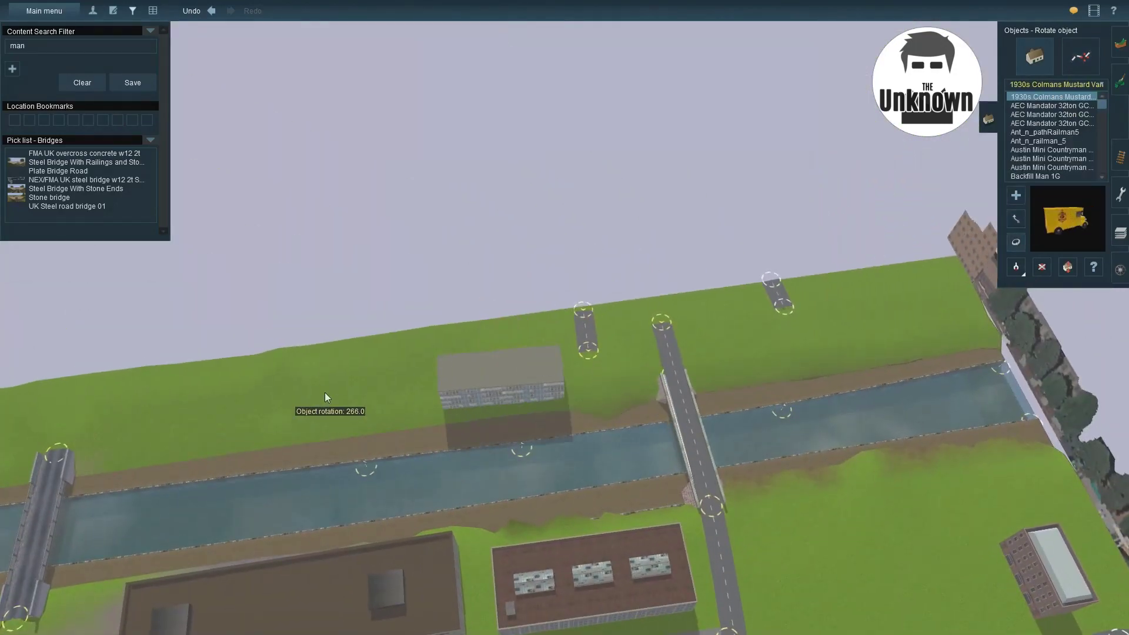
pyautogui.click(1098, 73)
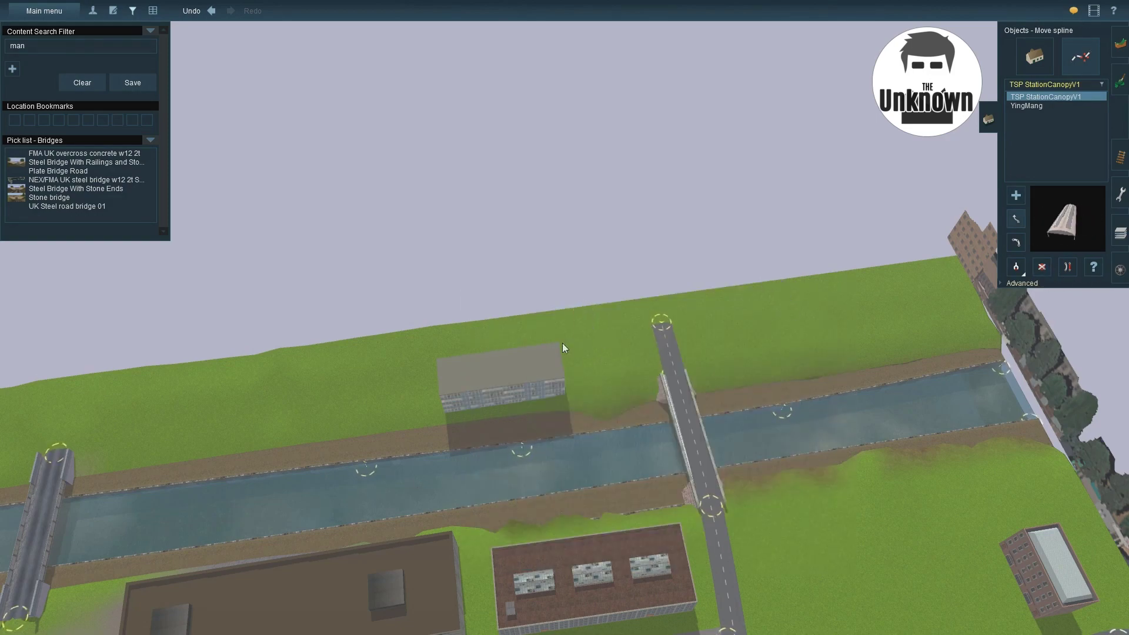
pyautogui.moveTo(563, 348); pyautogui.dragTo(714, 343)
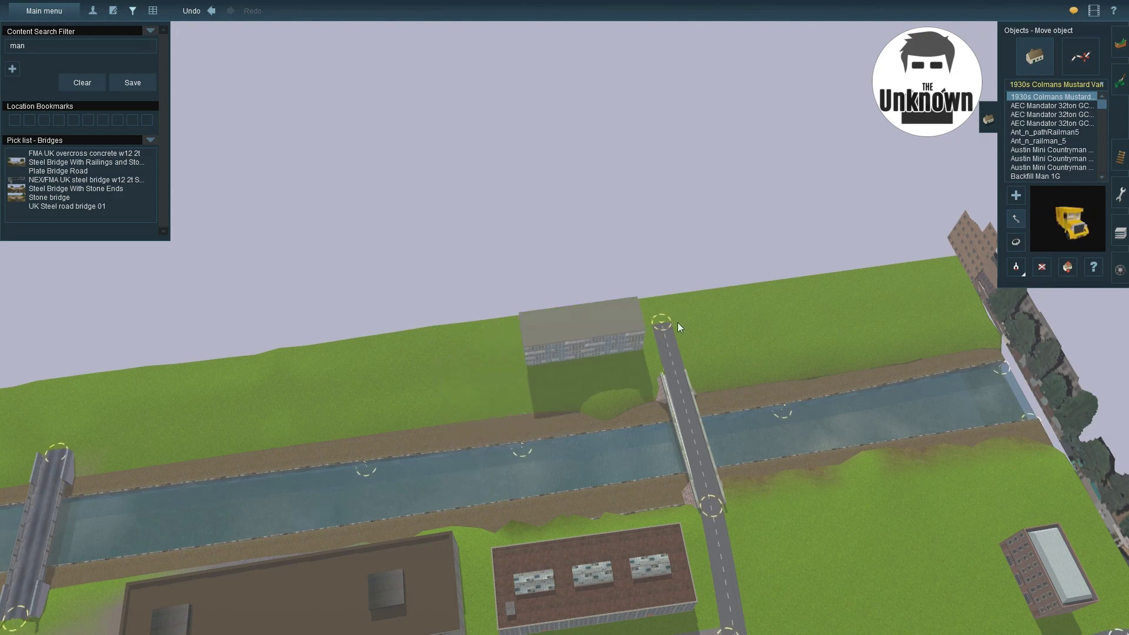
pyautogui.click(1081, 56)
pyautogui.moveTo(652, 297); pyautogui.dragTo(379, 531, button='right')
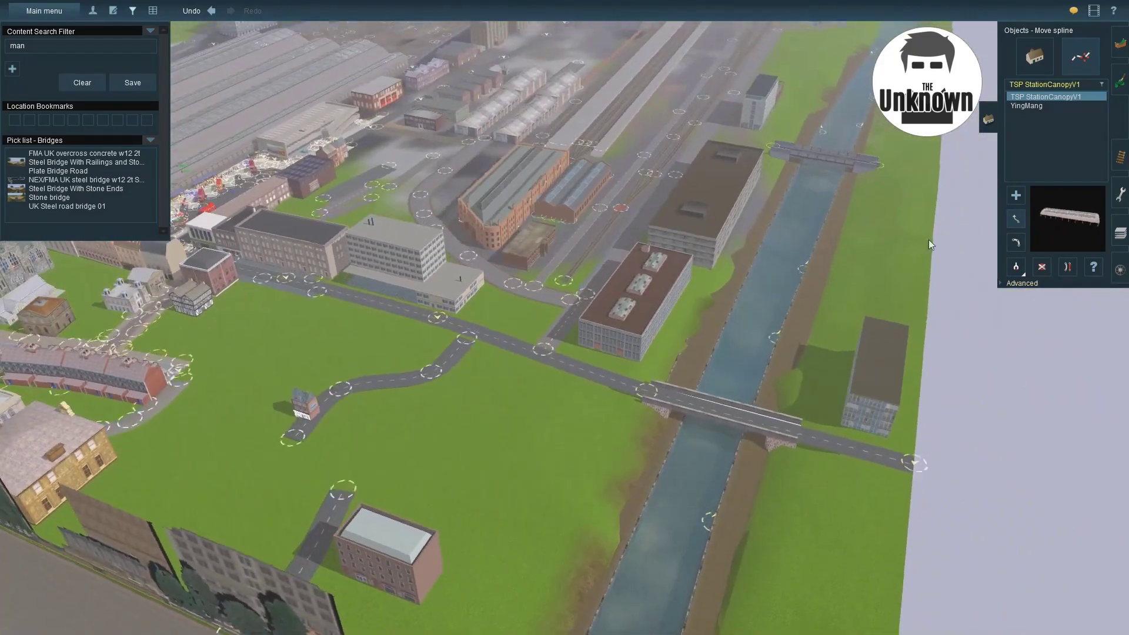
pyautogui.click(1034, 56)
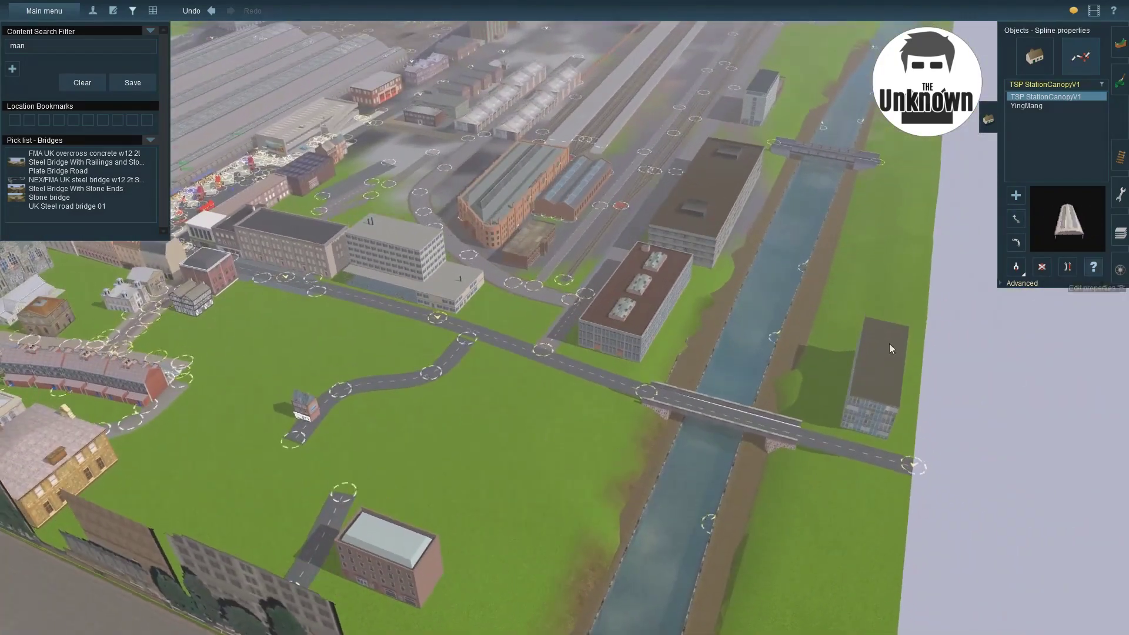
# - Check the object's properties, then undo the last two changes
pyautogui.click(1093, 267)
pyautogui.click(393, 538)
pyautogui.click(890, 586)
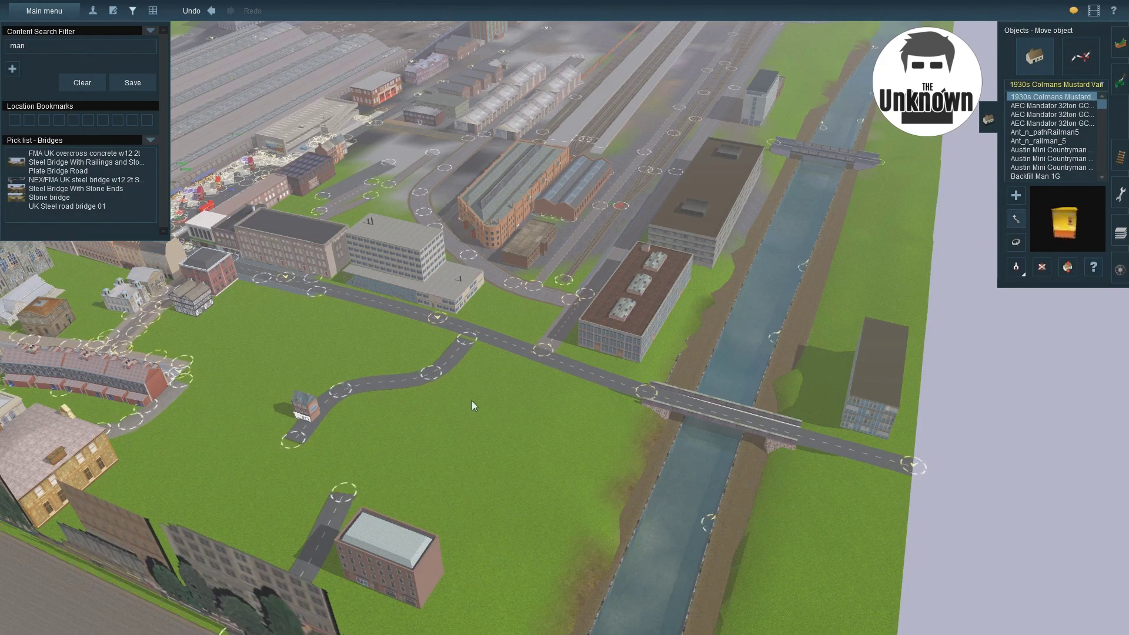
pyautogui.click(191, 12)
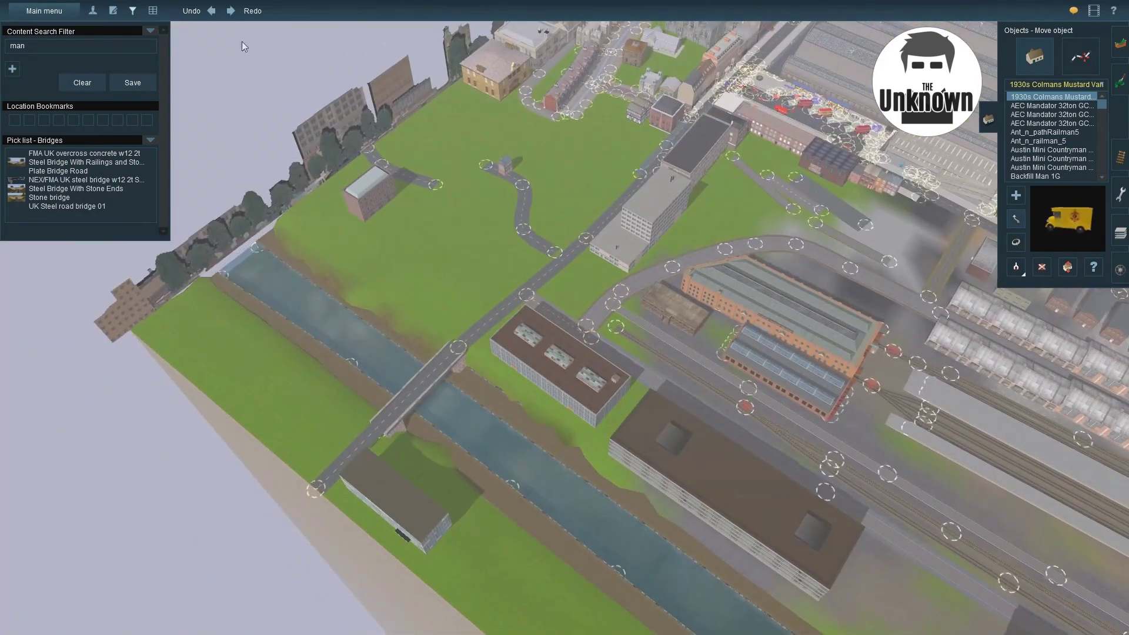
pyautogui.click(191, 11)
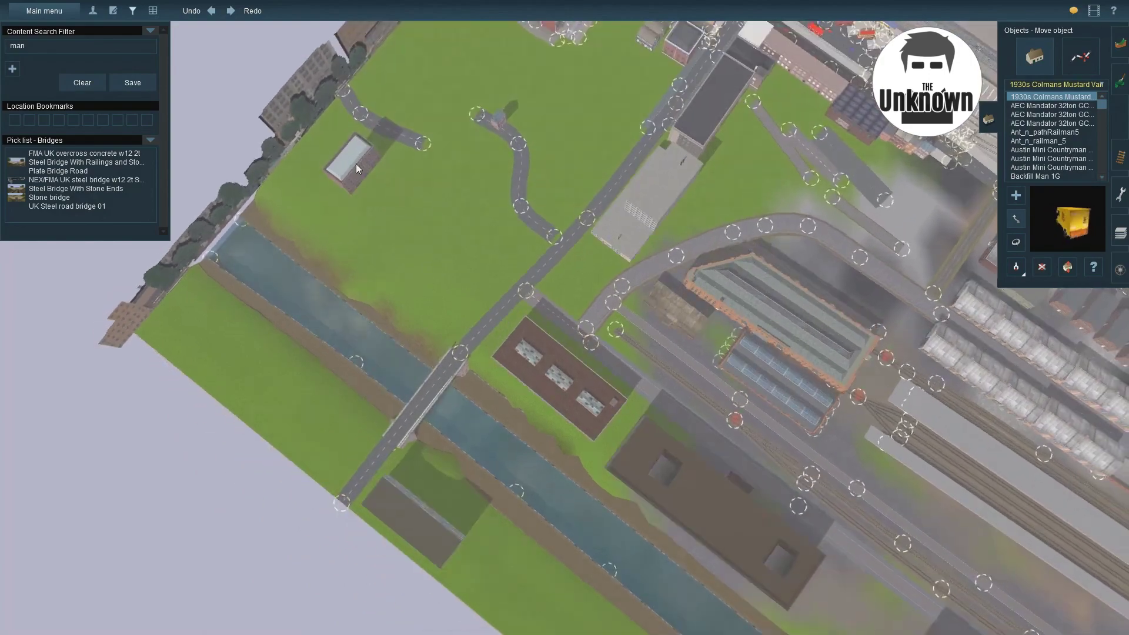
# - Move the small brick shop beside the road with its shopfront facing the road
pyautogui.moveTo(355, 163); pyautogui.dragTo(577, 271)
pyautogui.moveTo(553, 249); pyautogui.dragTo(469, 266, button='right')
pyautogui.scroll(5, 587, 347)
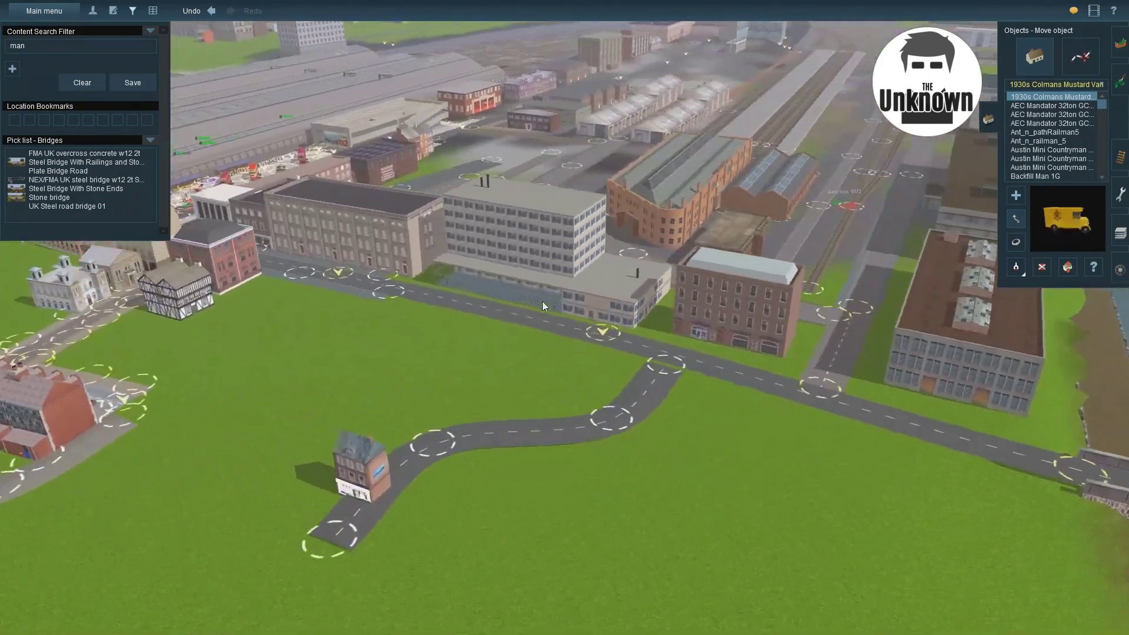
pyautogui.moveTo(542, 306); pyautogui.dragTo(434, 390, button='right')
pyautogui.scroll(5, 400, 250)
pyautogui.scroll(-5, 400, 250)
pyautogui.moveTo(277, 245); pyautogui.dragTo(640, 284, button='right')
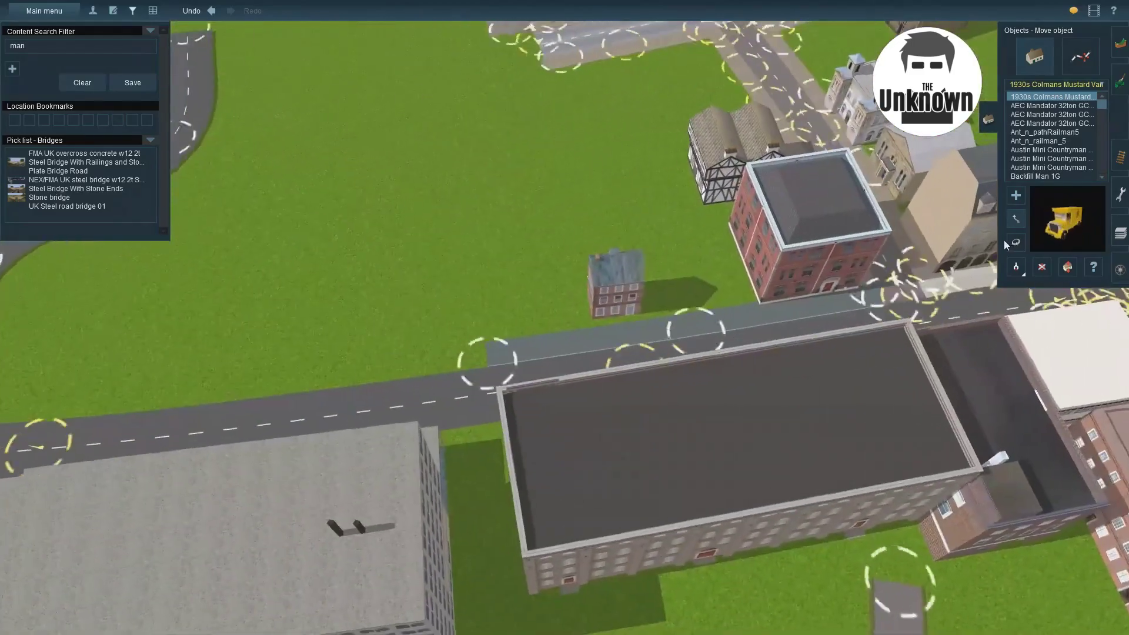
pyautogui.moveTo(640, 285); pyautogui.dragTo(302, 297)
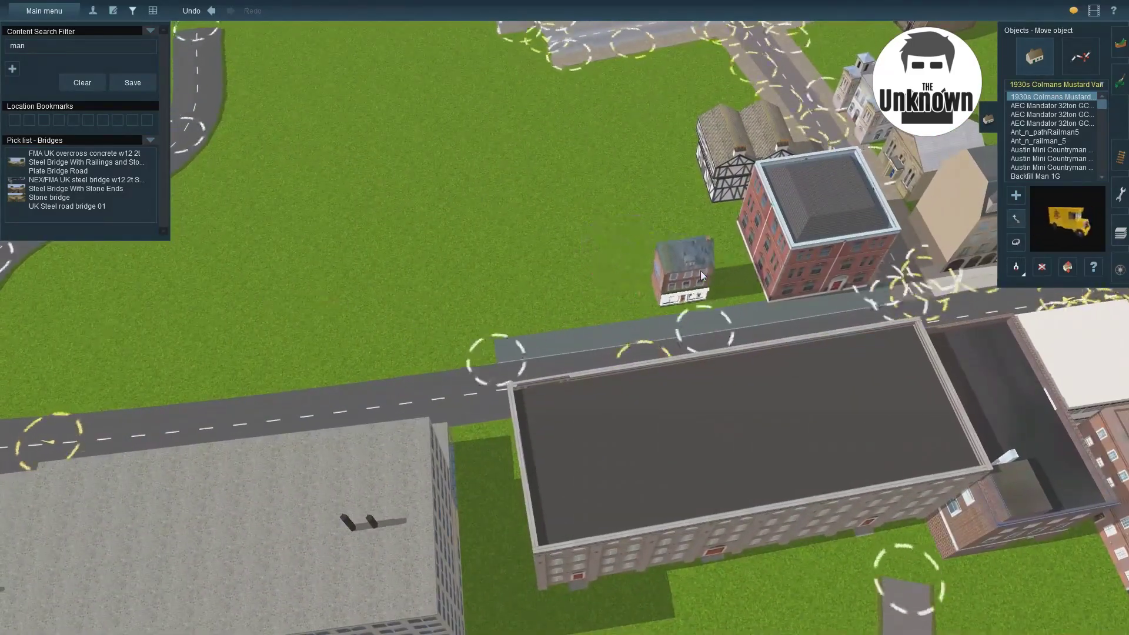
# - Delete the timber-framed house
pyautogui.press('d')
pyautogui.moveTo(742, 274); pyautogui.dragTo(907, 266, button='right')
pyautogui.click(591, 305)
# - Delete three extra road sections, leaving one stretch of road
pyautogui.keyDown('ctrl'); pyautogui.click(906, 266); pyautogui.keyUp('ctrl')
pyautogui.click(653, 218)
pyautogui.click(580, 187)
pyautogui.click(470, 331)
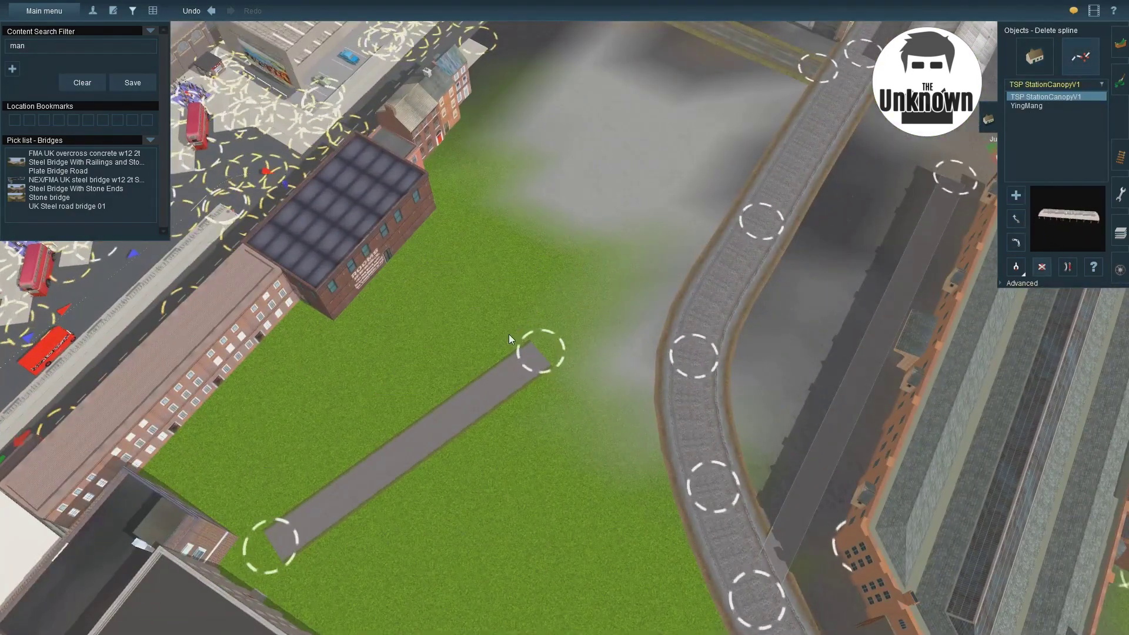
pyautogui.click(658, 346)
pyautogui.click(811, 532)
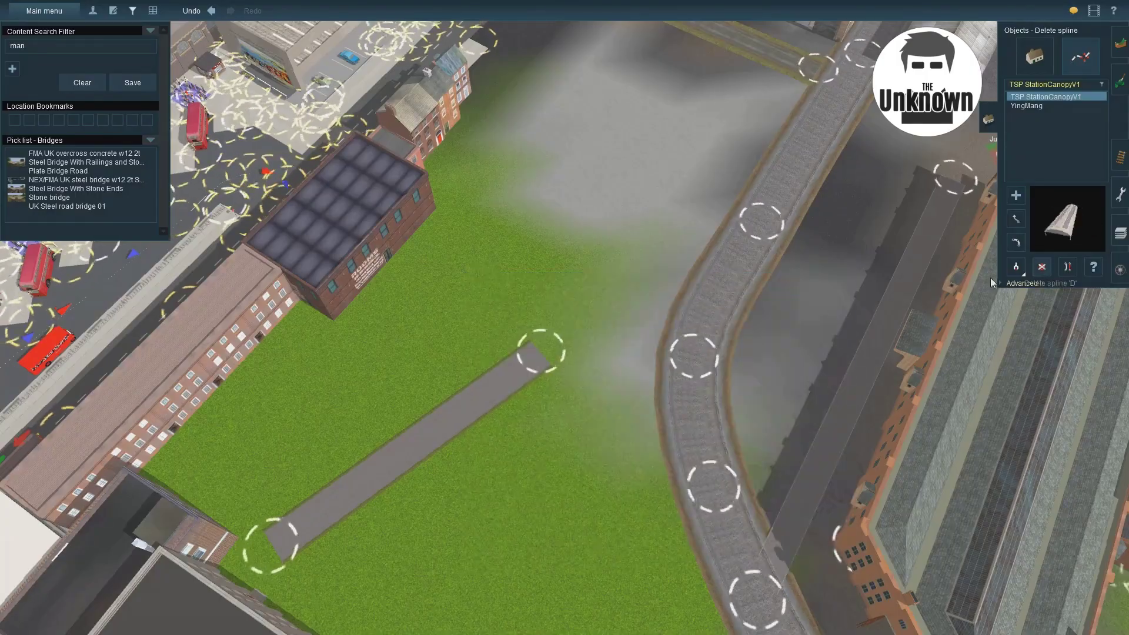
pyautogui.moveTo(655, 344); pyautogui.dragTo(362, 383, button='right')
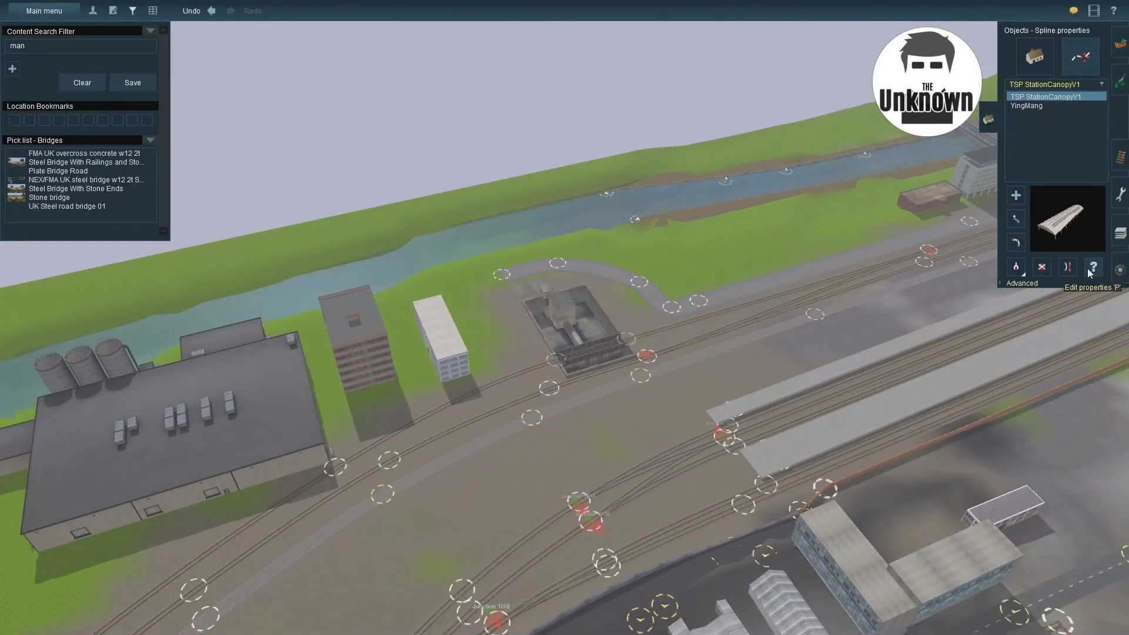
pyautogui.moveTo(477, 394); pyautogui.dragTo(641, 270, button='right')
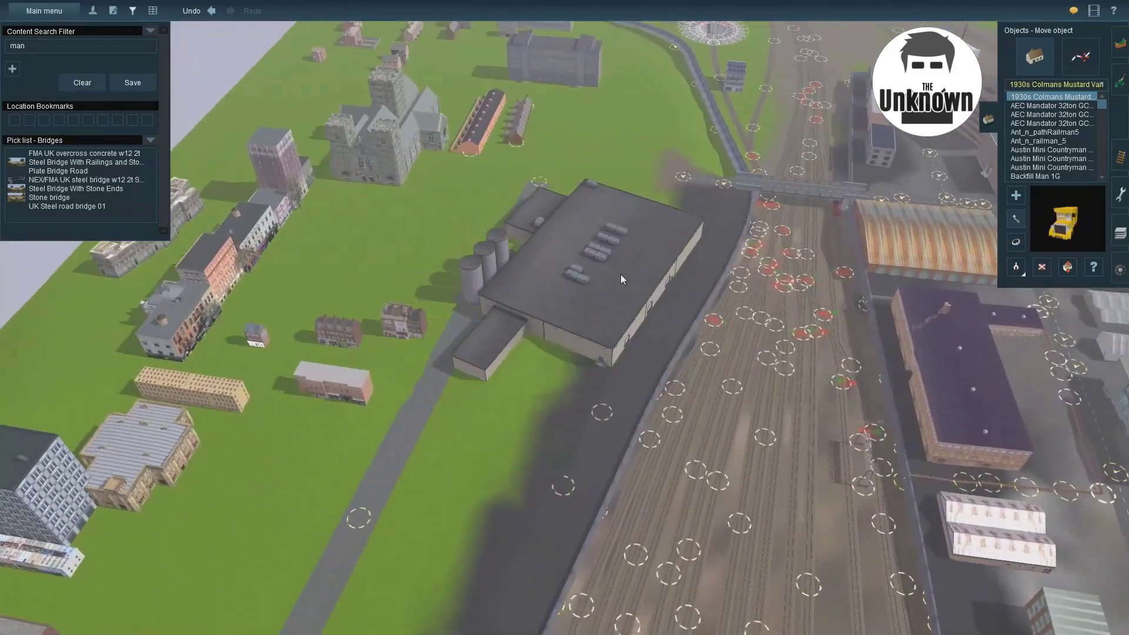
# - Attempt a new spline at the warehouse and dismiss the cannot-attach error
pyautogui.scroll(8, 649, 268)
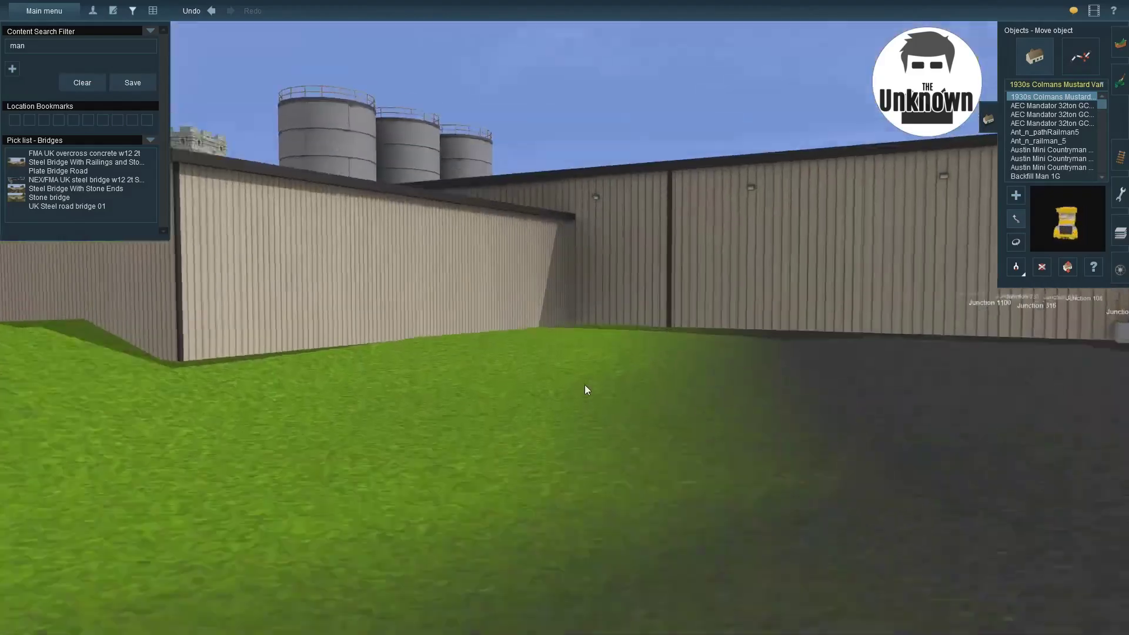
pyautogui.scroll(-3, 529, 383)
pyautogui.moveTo(528, 384); pyautogui.dragTo(218, 488, button='right')
pyautogui.click(218, 487)
pyautogui.click(740, 374)
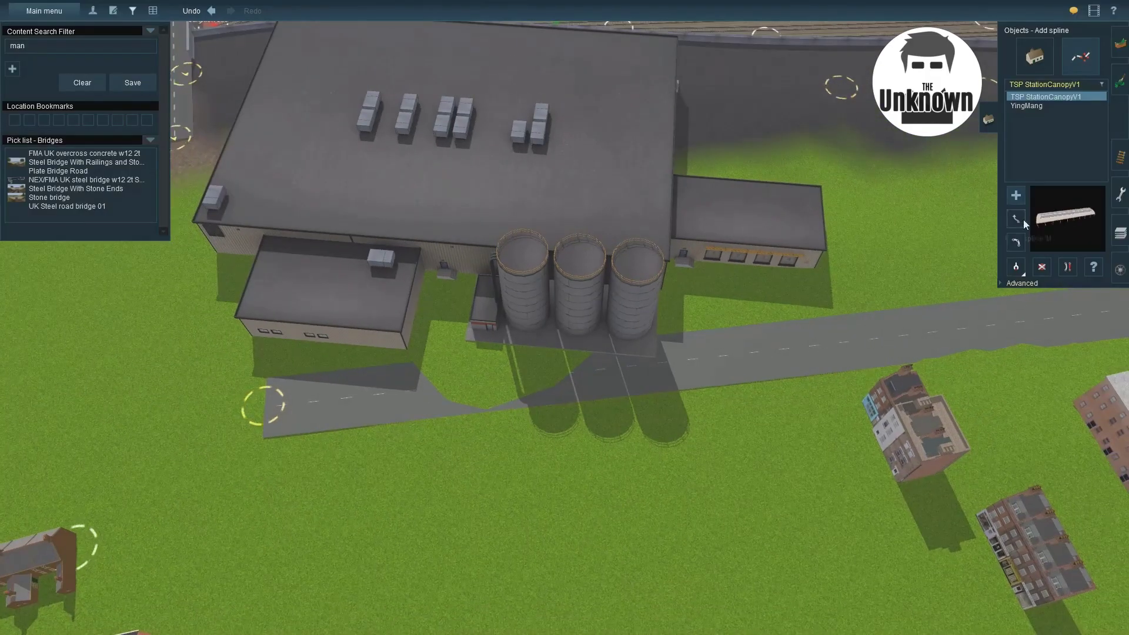
pyautogui.scroll(-3, 796, 322)
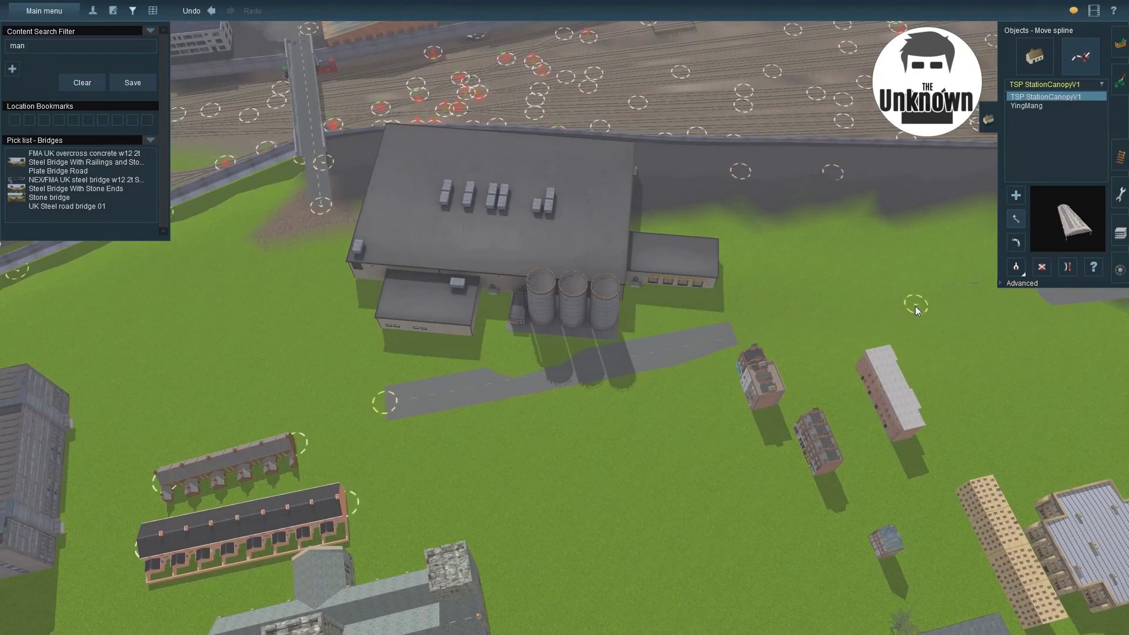
pyautogui.moveTo(401, 396); pyautogui.dragTo(560, 323, button='right')
# - Nudge the white slab building right and turn the riverside building about 90 degrees
pyautogui.click(1050, 53)
pyautogui.moveTo(560, 322); pyautogui.dragTo(605, 333)
pyautogui.moveTo(548, 344); pyautogui.dragTo(718, 337, button='right')
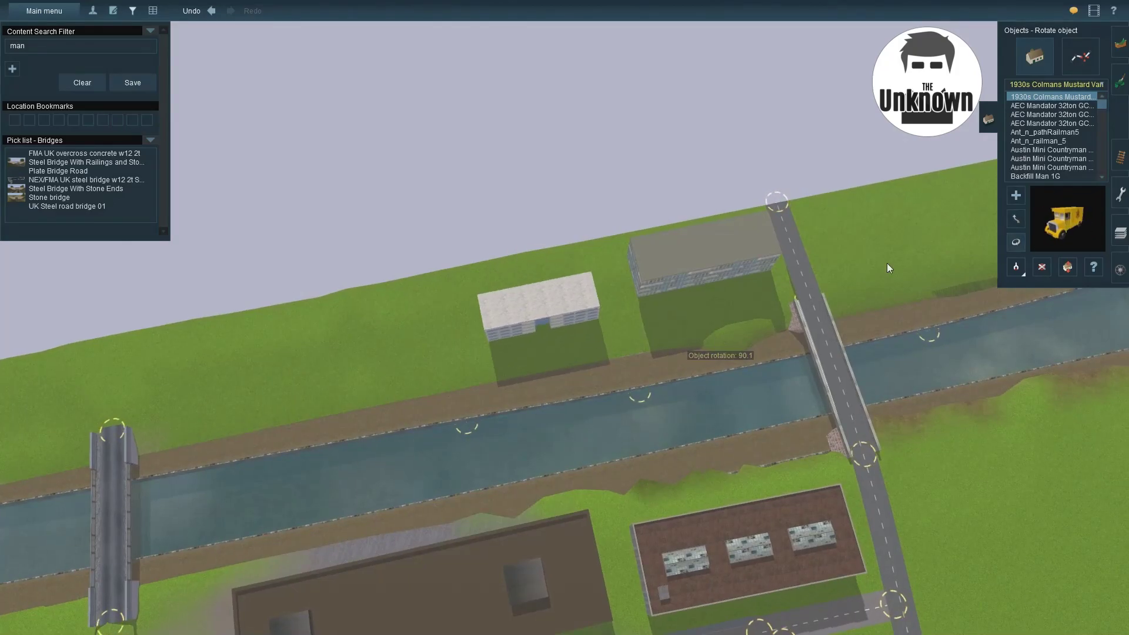
pyautogui.click(1016, 219)
pyautogui.moveTo(581, 288); pyautogui.dragTo(579, 314, button='right')
pyautogui.press('r')
pyautogui.moveTo(596, 333); pyautogui.dragTo(763, 325)
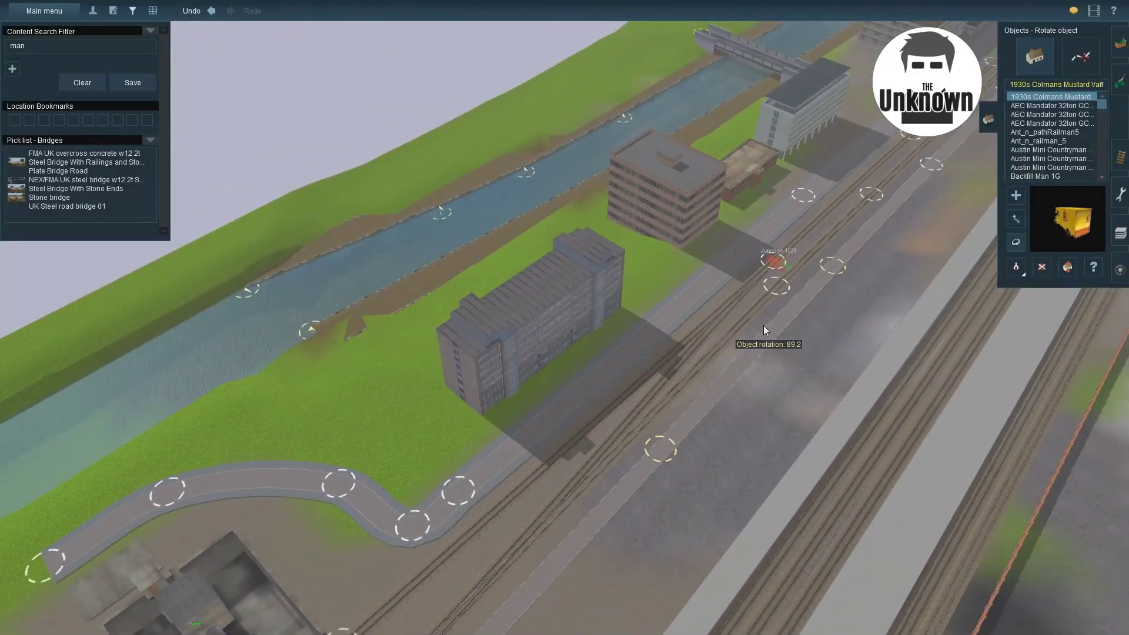
pyautogui.moveTo(763, 326); pyautogui.dragTo(643, 310, button='right')
pyautogui.click(1016, 220)
# - Place the ak_derelict_workshop_1 building lined up along the river bank
pyautogui.keyDown('shift'); pyautogui.click(492, 288); pyautogui.keyUp('shift')
pyautogui.moveTo(644, 310); pyautogui.dragTo(467, 451)
pyautogui.press('m')
pyautogui.moveTo(880, 257); pyautogui.dragTo(739, 386, button='right')
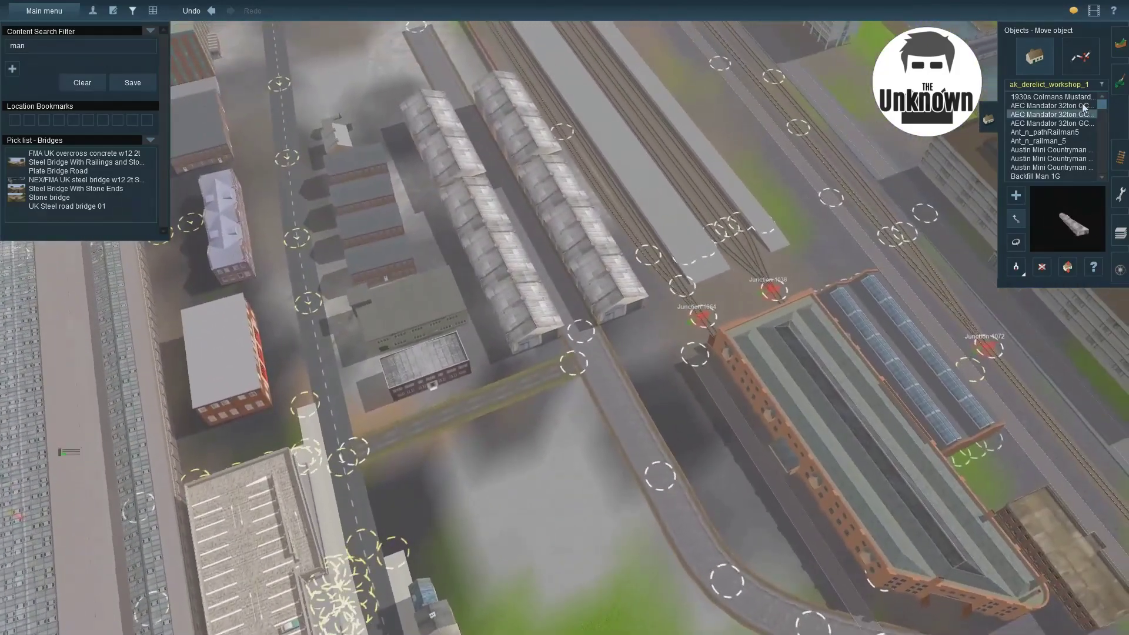
pyautogui.click(1015, 270)
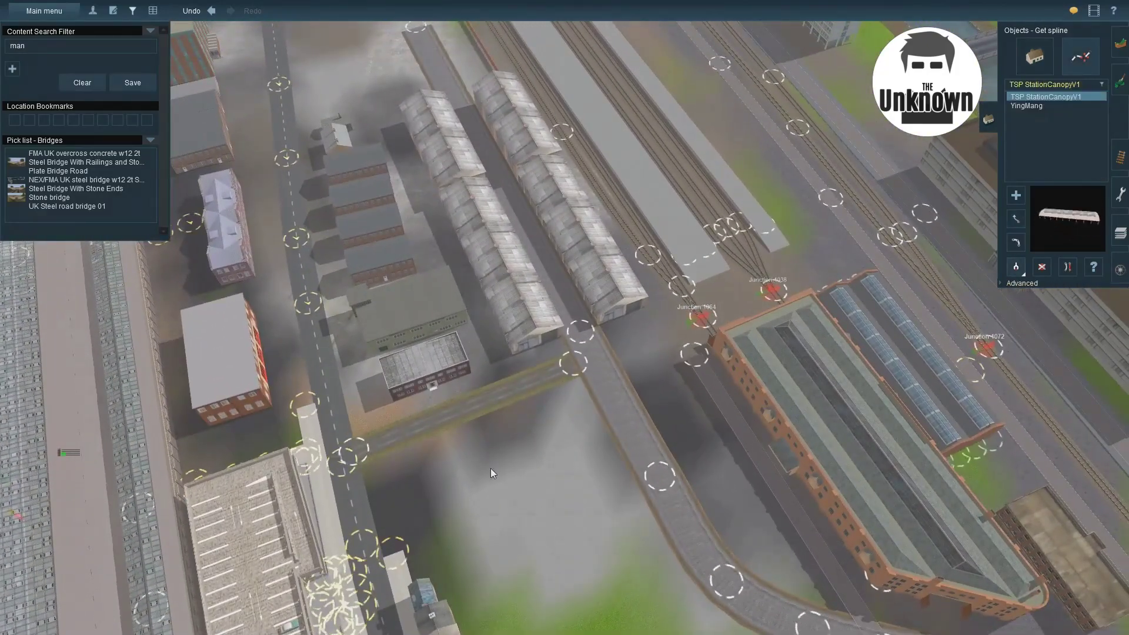
# - Pick up Road 2L No Carz 01 and lower the bridge-end point to -0.59 m
pyautogui.moveTo(473, 442); pyautogui.dragTo(643, 425, button='right')
pyautogui.click(724, 299)
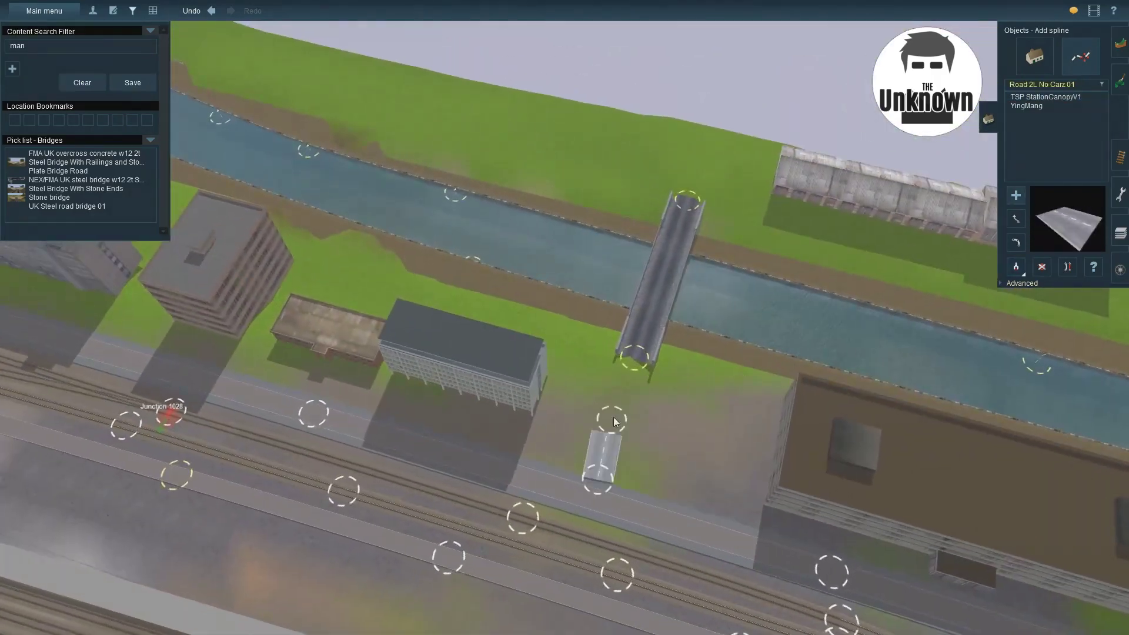
pyautogui.click(999, 283)
pyautogui.click(1016, 304)
pyautogui.moveTo(599, 485)
pyautogui.mouseDown()
pyautogui.moveTo(599, 475)
pyautogui.moveTo(595, 488)
pyautogui.mouseUp()
pyautogui.click(1015, 219)
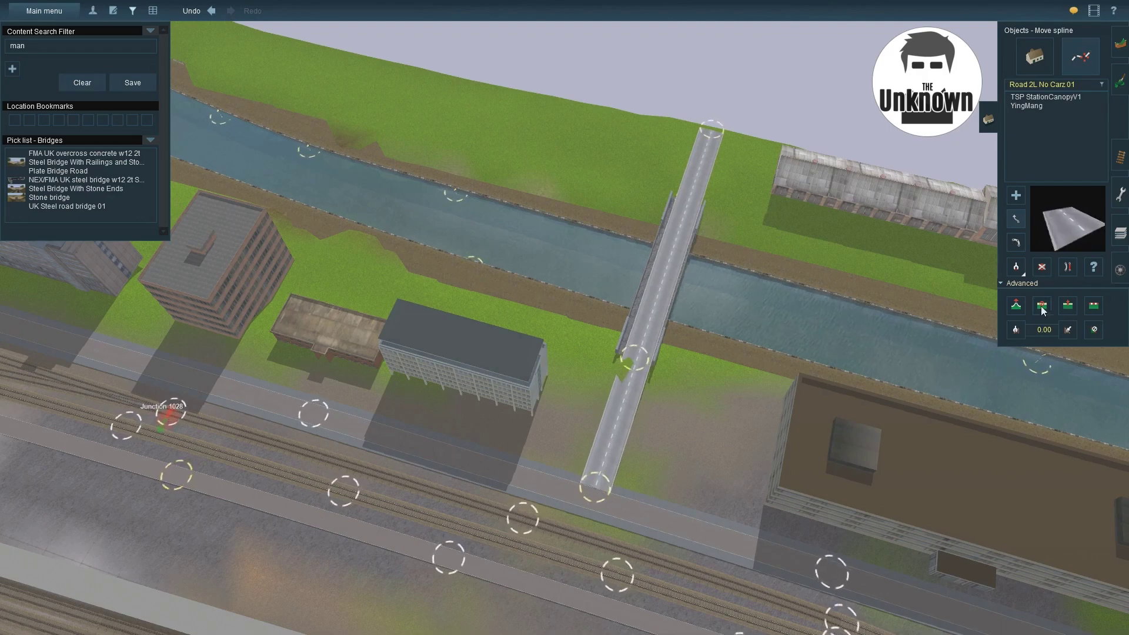
pyautogui.moveTo(625, 387); pyautogui.dragTo(598, 285, button='right')
pyautogui.moveTo(429, 288); pyautogui.dragTo(581, 274, button='right')
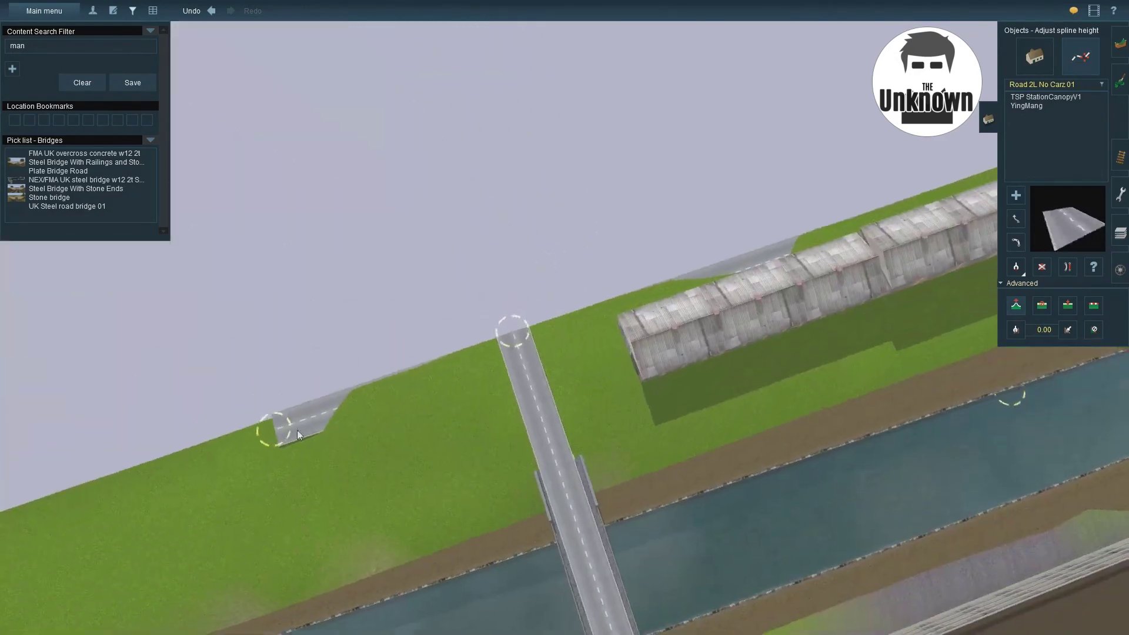
# - Extend the bank road toward the warehouses and adjust its middle point height
pyautogui.moveTo(288, 435)
pyautogui.mouseDown()
pyautogui.moveTo(293, 375)
pyautogui.moveTo(288, 429)
pyautogui.mouseUp()
pyautogui.press('i')
pyautogui.press('h')
pyautogui.moveTo(603, 299); pyautogui.dragTo(559, 287, button='right')
pyautogui.press('i')
pyautogui.moveTo(439, 206); pyautogui.dragTo(504, 259, button='right')
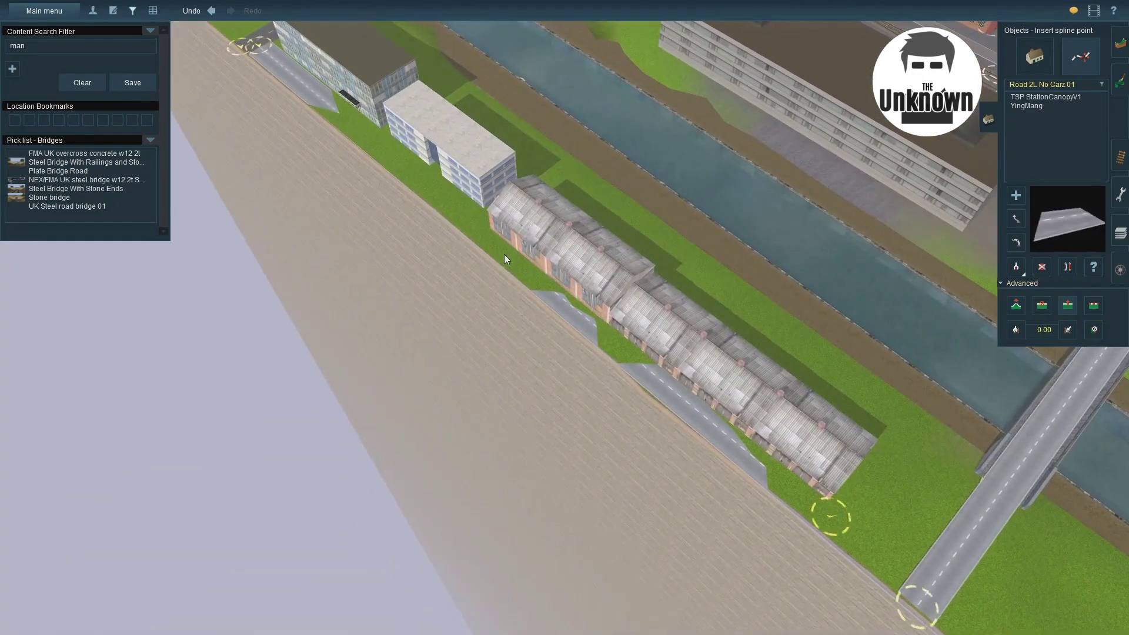
pyautogui.click(504, 259)
pyautogui.press('h')
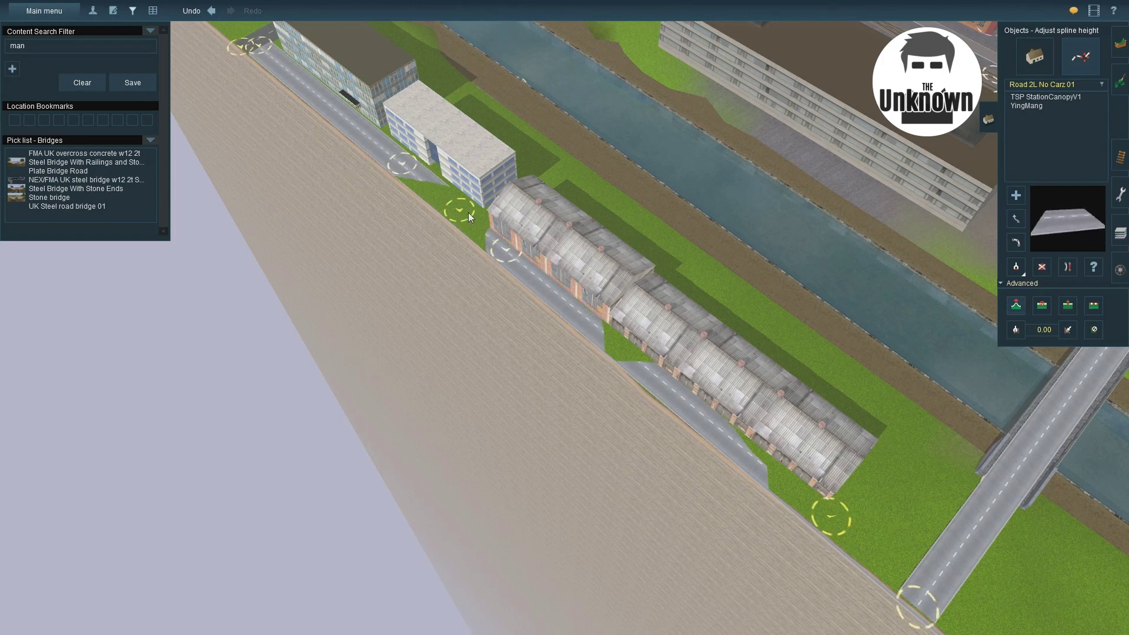
pyautogui.click(461, 211)
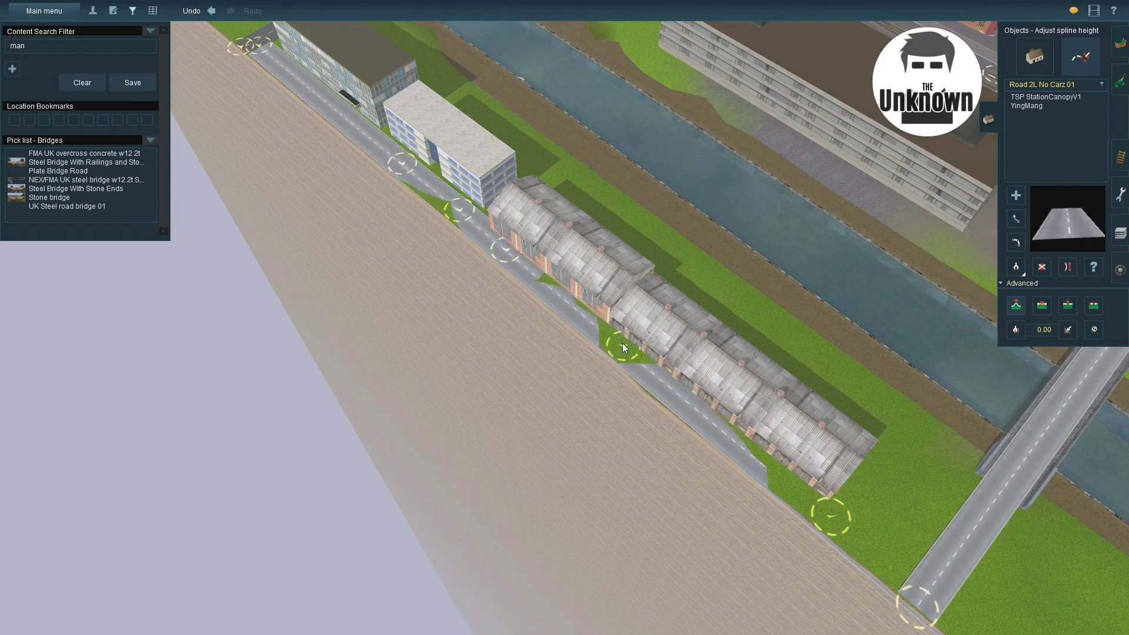
# - Insert a point on the bank road and raise it above grass on both sides of the bridge
pyautogui.moveTo(605, 293); pyautogui.dragTo(679, 338, button='right')
pyautogui.press('i')
pyautogui.click(670, 324)
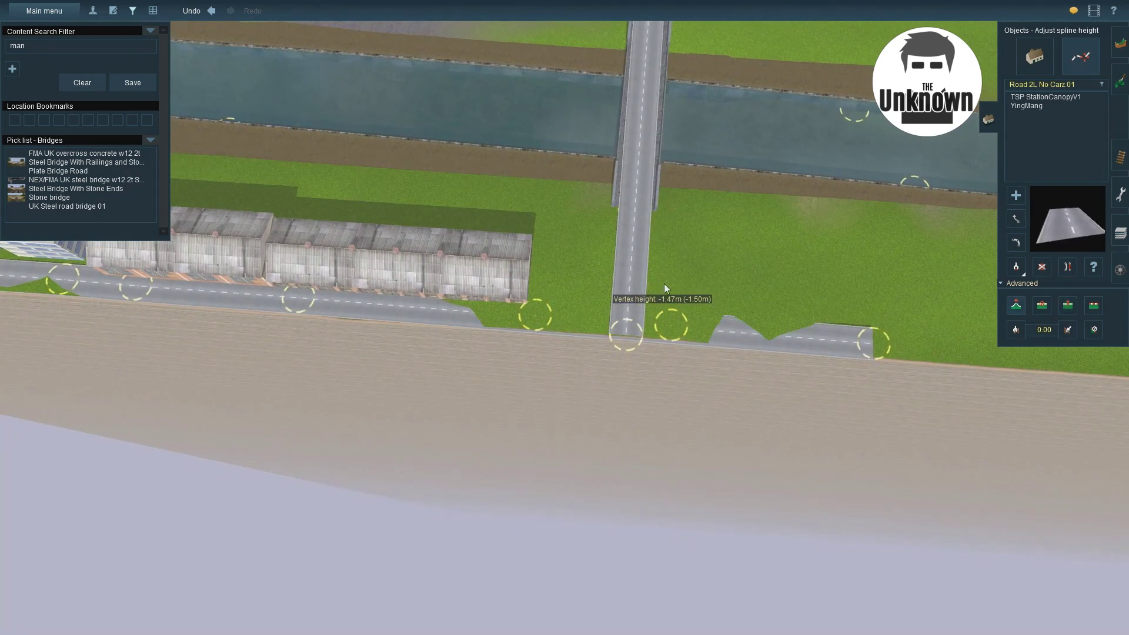
pyautogui.moveTo(532, 322); pyautogui.dragTo(539, 200)
pyautogui.moveTo(671, 324); pyautogui.dragTo(667, 280)
# - Lower the road spur toward the bridge and begin a new road from the end point
pyautogui.moveTo(680, 298); pyautogui.dragTo(501, 298, button='right')
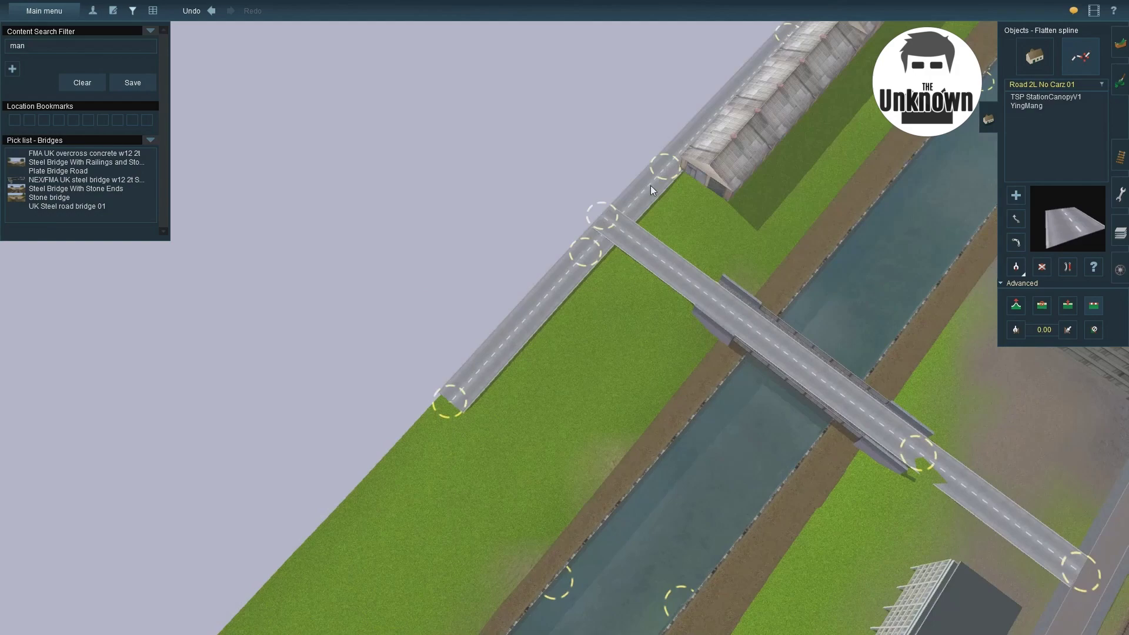
pyautogui.moveTo(650, 185); pyautogui.dragTo(529, 200, button='right')
pyautogui.click(1016, 329)
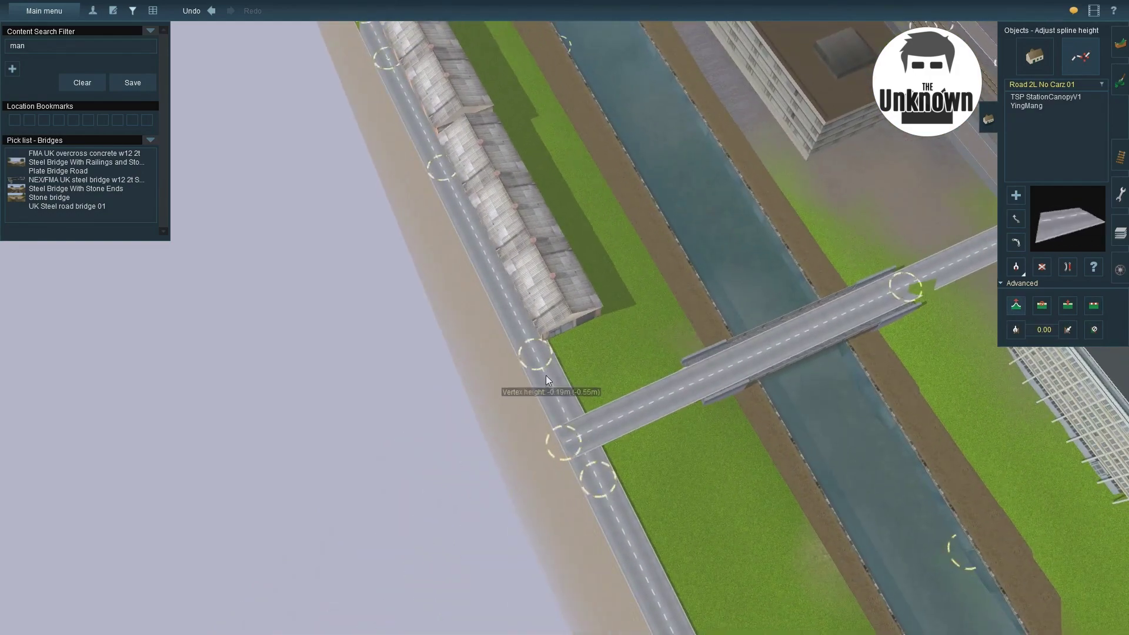
pyautogui.moveTo(603, 509); pyautogui.dragTo(446, 358, button='right')
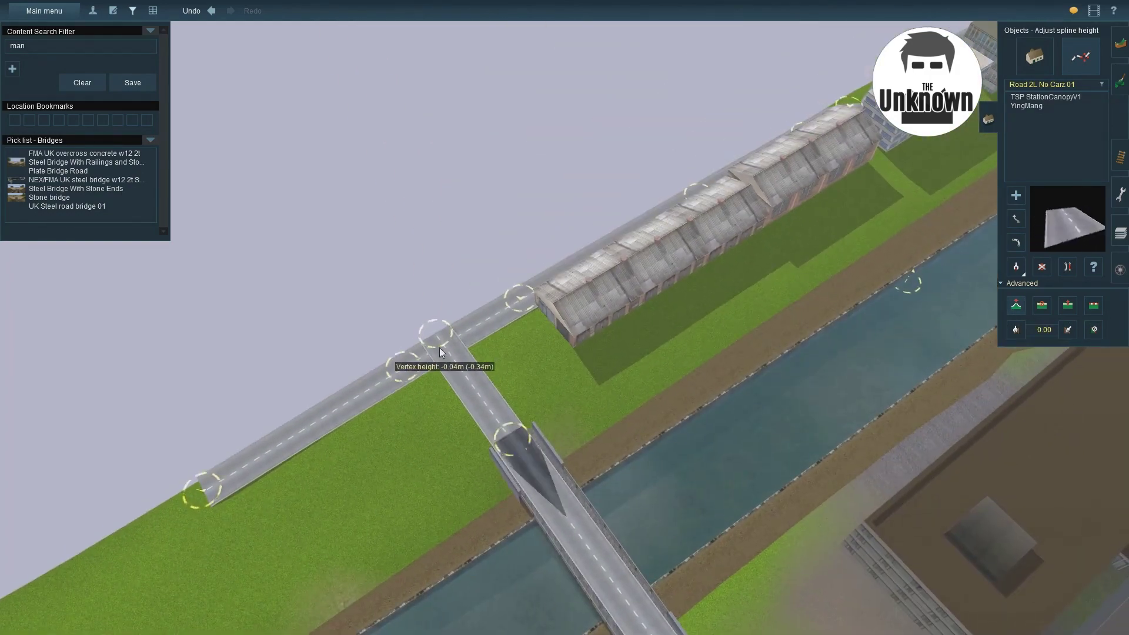
pyautogui.moveTo(435, 344); pyautogui.dragTo(472, 369)
pyautogui.click(1006, 308)
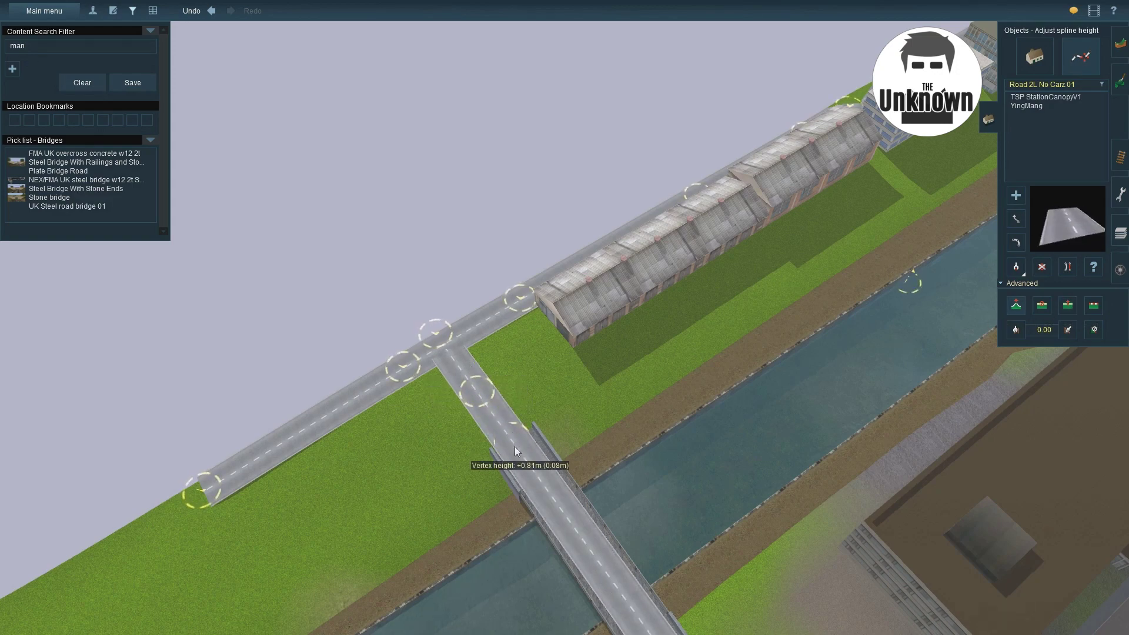
pyautogui.moveTo(514, 446); pyautogui.dragTo(717, 311, button='right')
pyautogui.click(820, 275)
# - Finish the new far-bank road and delete the stray spline piece so the road joins up
pyautogui.click(567, 250)
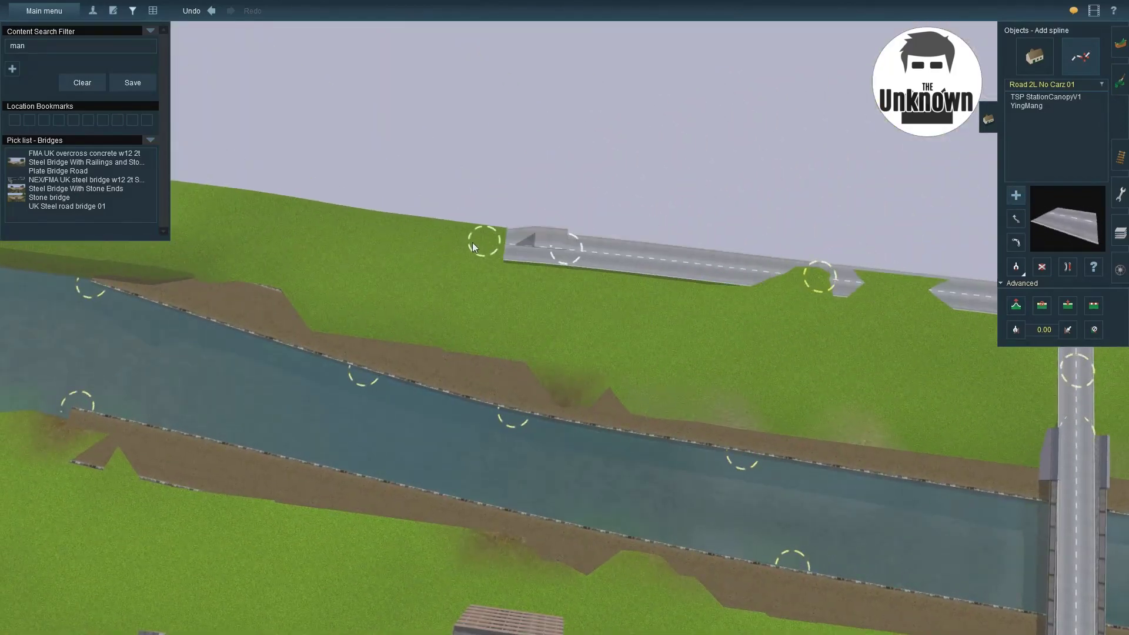
pyautogui.click(330, 221)
pyautogui.moveTo(329, 221); pyautogui.dragTo(707, 323, button='right')
pyautogui.press('d')
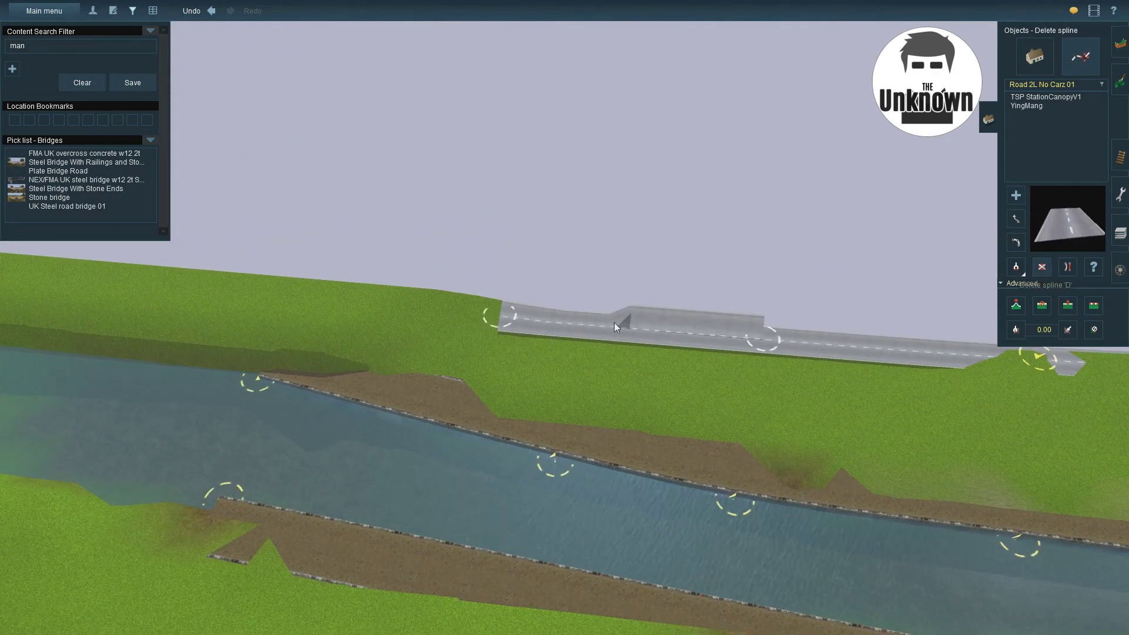
pyautogui.moveTo(570, 326); pyautogui.dragTo(788, 228, button='right')
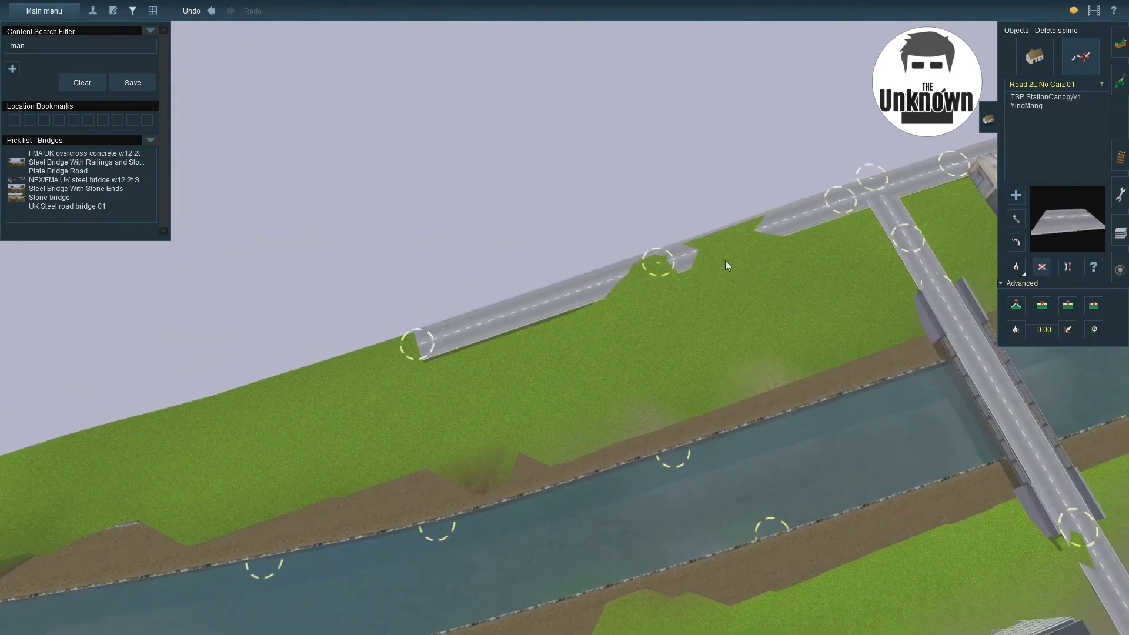
pyautogui.click(1015, 305)
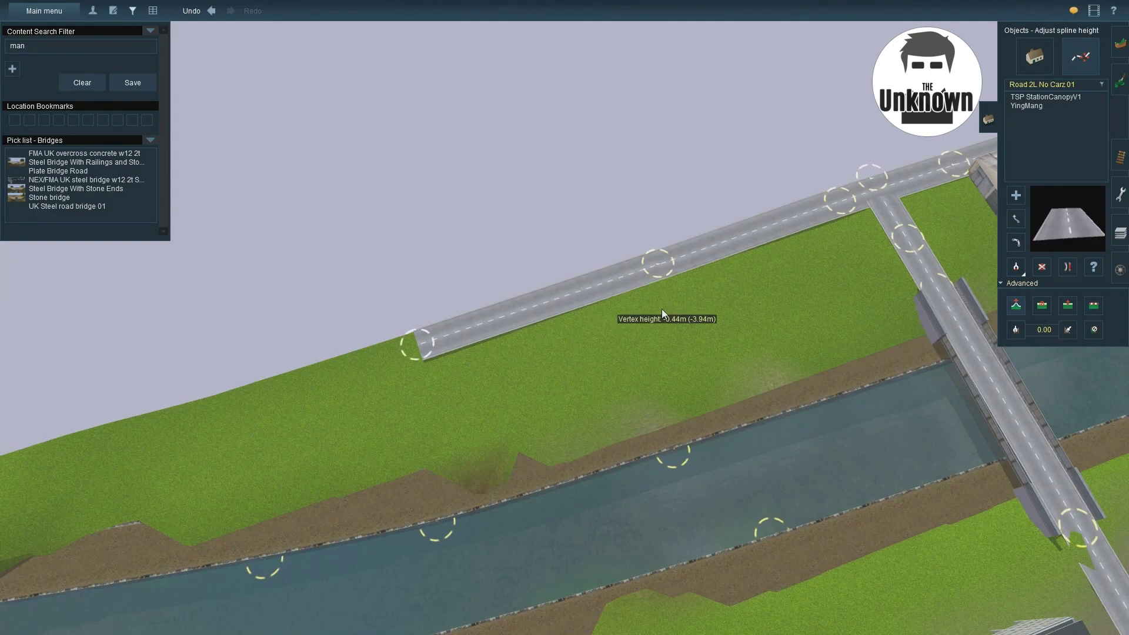
# - Lower the bank road's far end, insert a bridge-road point, then try Flatten spline and undo it
pyautogui.moveTo(661, 317); pyautogui.dragTo(658, 263)
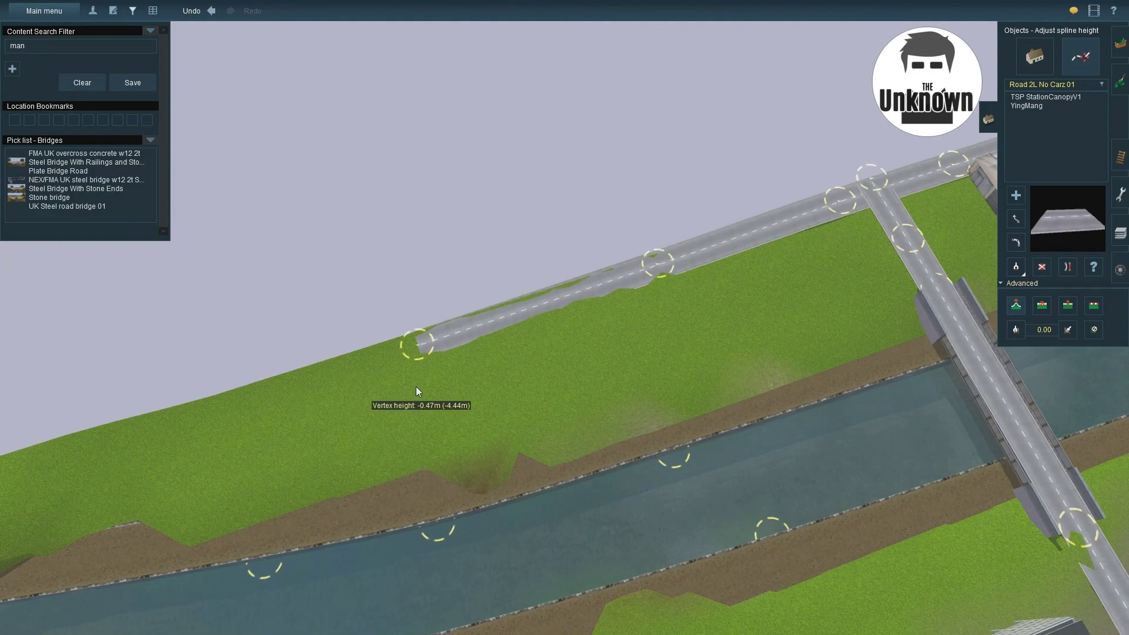
pyautogui.moveTo(444, 371); pyautogui.dragTo(665, 302, button='right')
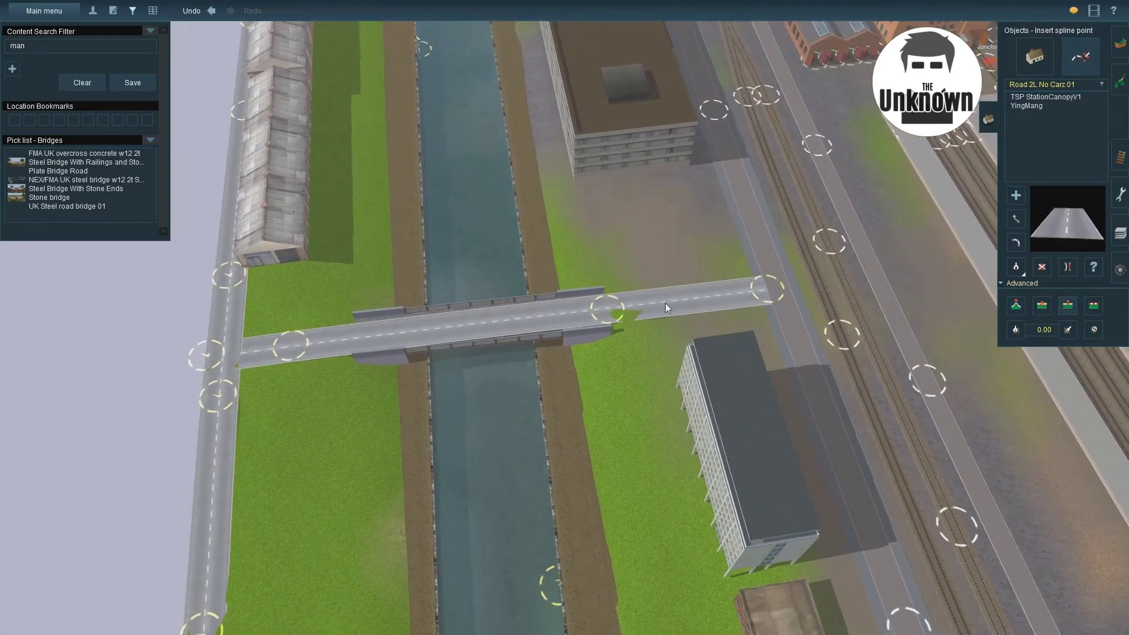
pyautogui.click(665, 302)
pyautogui.click(1068, 305)
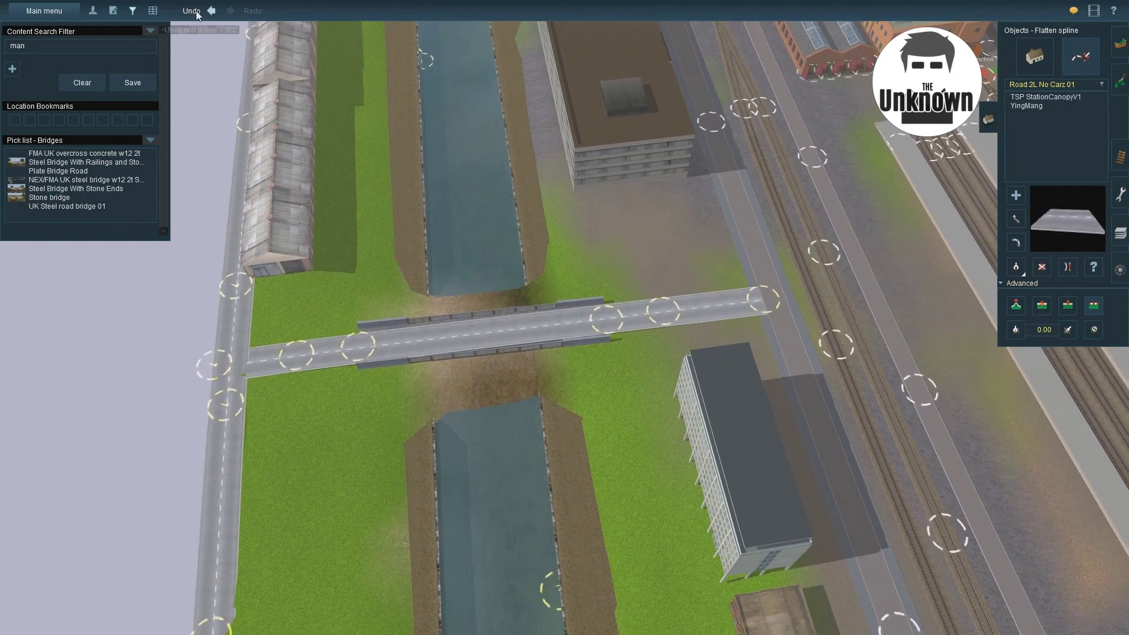
pyautogui.click(198, 13)
pyautogui.press('F2')
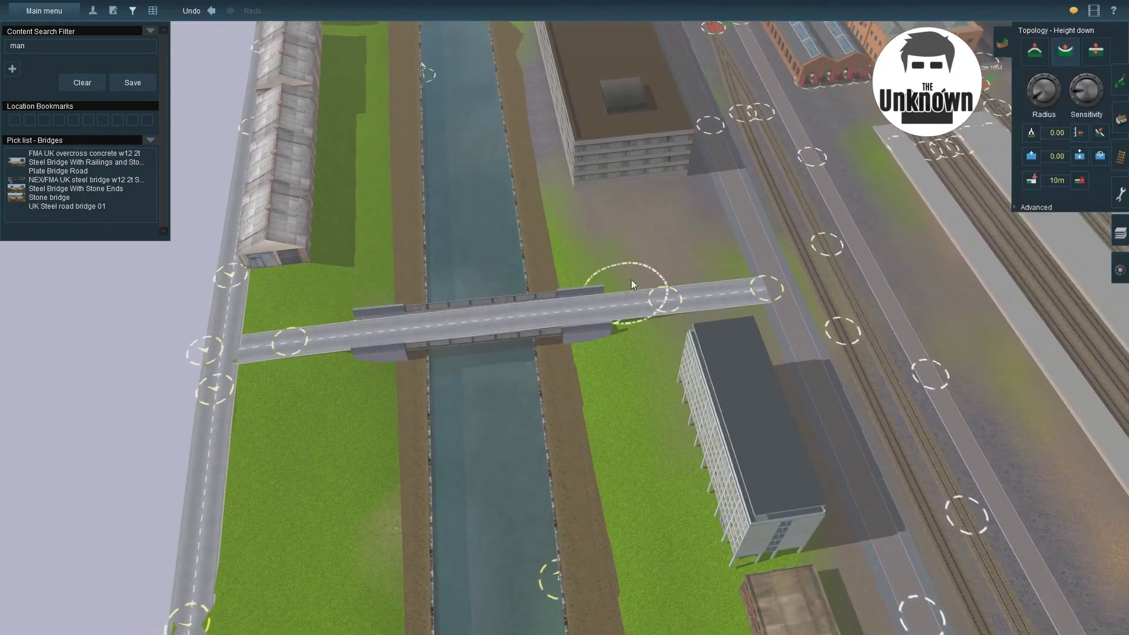
pyautogui.hotkey('ctrl', 'z')
pyautogui.click(1120, 118)
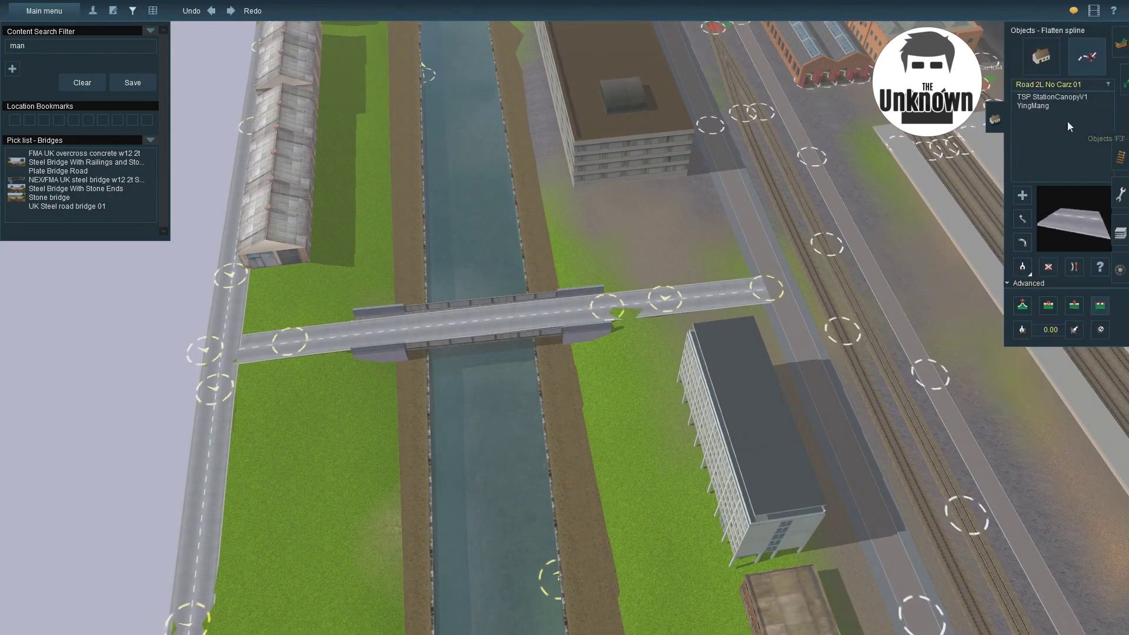
# - Raise the bridge-end point heights to remove the notch and add points near the bridge end
pyautogui.click(1020, 305)
pyautogui.moveTo(613, 303)
pyautogui.mouseDown()
pyautogui.moveTo(615, 287)
pyautogui.moveTo(615, 299)
pyautogui.mouseUp()
pyautogui.moveTo(615, 300); pyautogui.dragTo(634, 312, button='right')
pyautogui.moveTo(634, 312); pyautogui.dragTo(633, 273)
pyautogui.moveTo(634, 274); pyautogui.dragTo(1070, 307, button='right')
pyautogui.click(1068, 305)
pyautogui.click(549, 290)
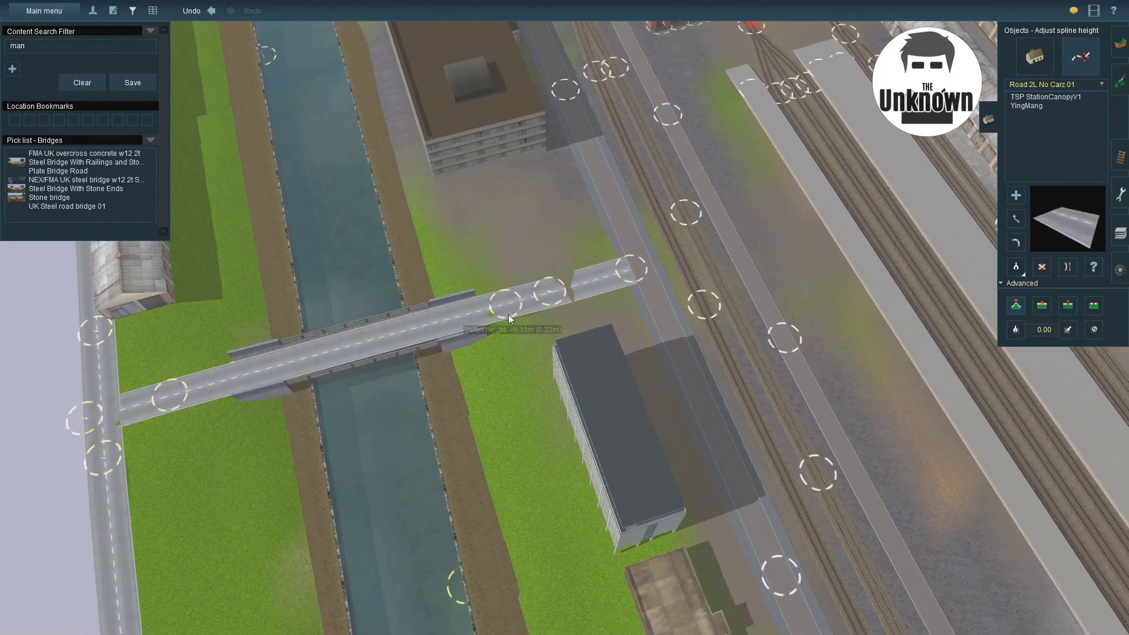
pyautogui.click(479, 309)
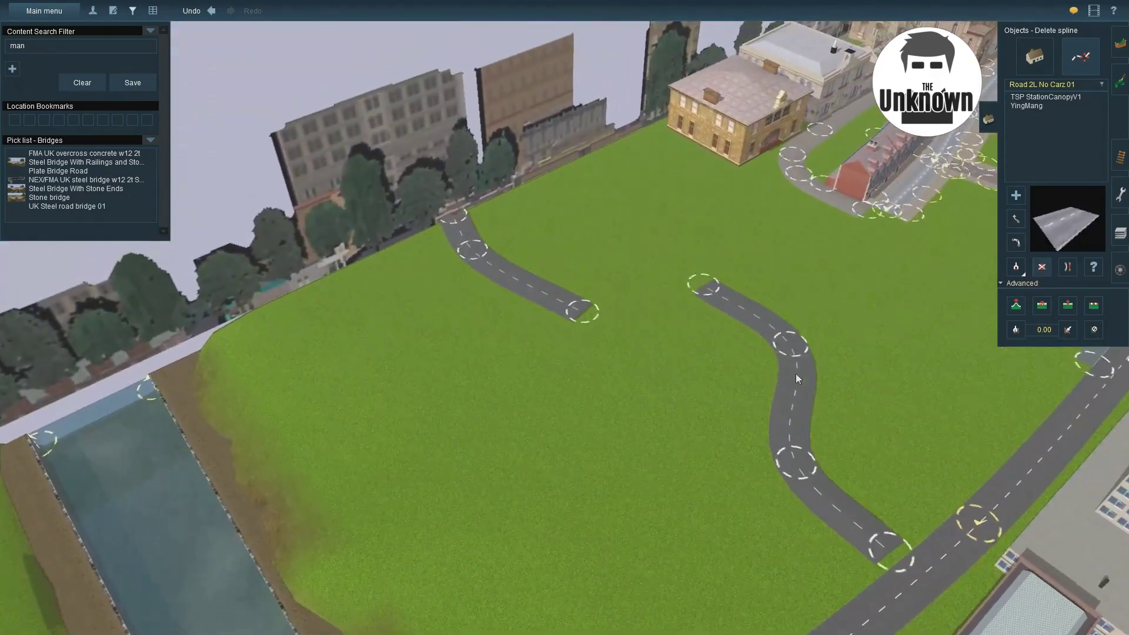
# - Put the first two lawn roads on route-layer through Spline properties
pyautogui.click(1093, 268)
pyautogui.click(777, 422)
pyautogui.click(772, 303)
pyautogui.click(765, 316)
pyautogui.click(815, 557)
pyautogui.click(790, 344)
pyautogui.click(772, 303)
pyautogui.click(772, 315)
pyautogui.click(815, 558)
# - Put three more lawn roads on route-layer
pyautogui.click(809, 407)
pyautogui.click(772, 303)
pyautogui.click(765, 315)
pyautogui.click(815, 557)
pyautogui.click(749, 315)
pyautogui.click(773, 303)
pyautogui.click(766, 316)
pyautogui.click(815, 557)
pyautogui.click(885, 550)
pyautogui.click(772, 302)
pyautogui.click(765, 316)
pyautogui.click(815, 557)
# - Delete the pieces of the upper curving road
pyautogui.click(1041, 267)
pyautogui.click(472, 248)
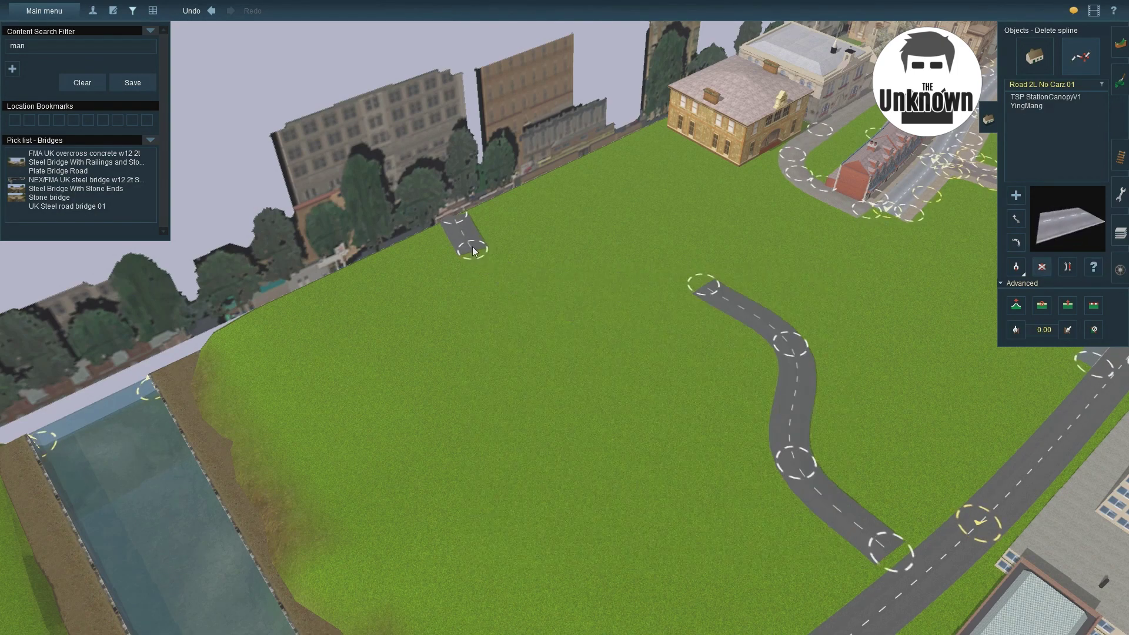
pyautogui.click(794, 406)
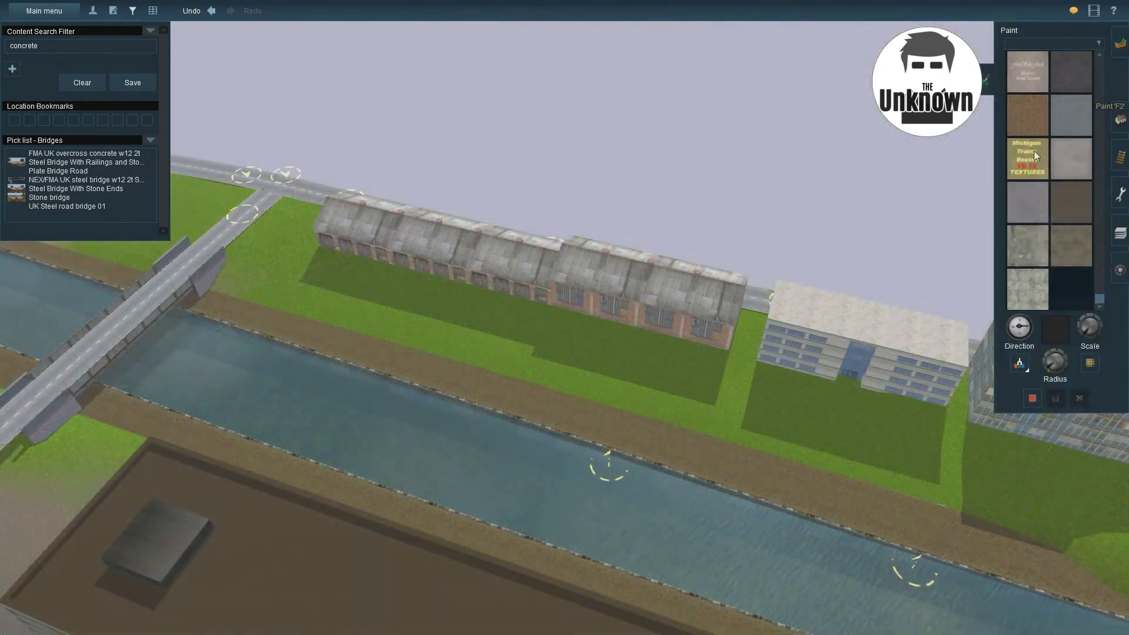
# - Paint grey concrete under the warehouse beside the canal
pyautogui.click(1071, 115)
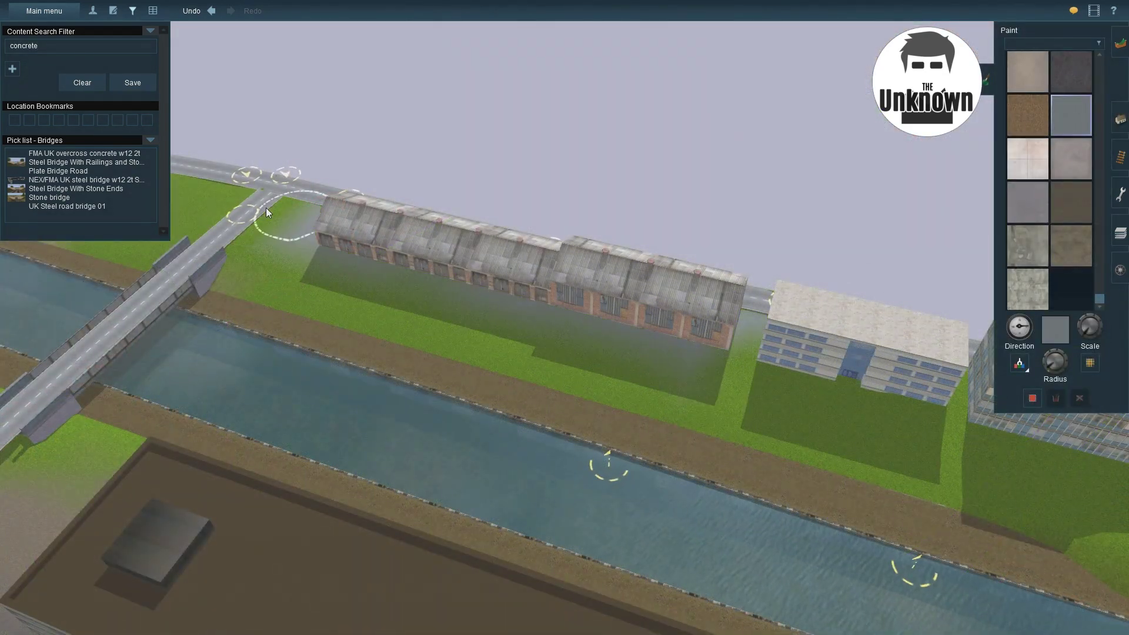
pyautogui.moveTo(263, 212); pyautogui.dragTo(355, 301)
pyautogui.moveTo(355, 301)
pyautogui.mouseDown(button='right')
pyautogui.moveTo(671, 340)
pyautogui.moveTo(804, 316)
pyautogui.mouseUp(button='right')
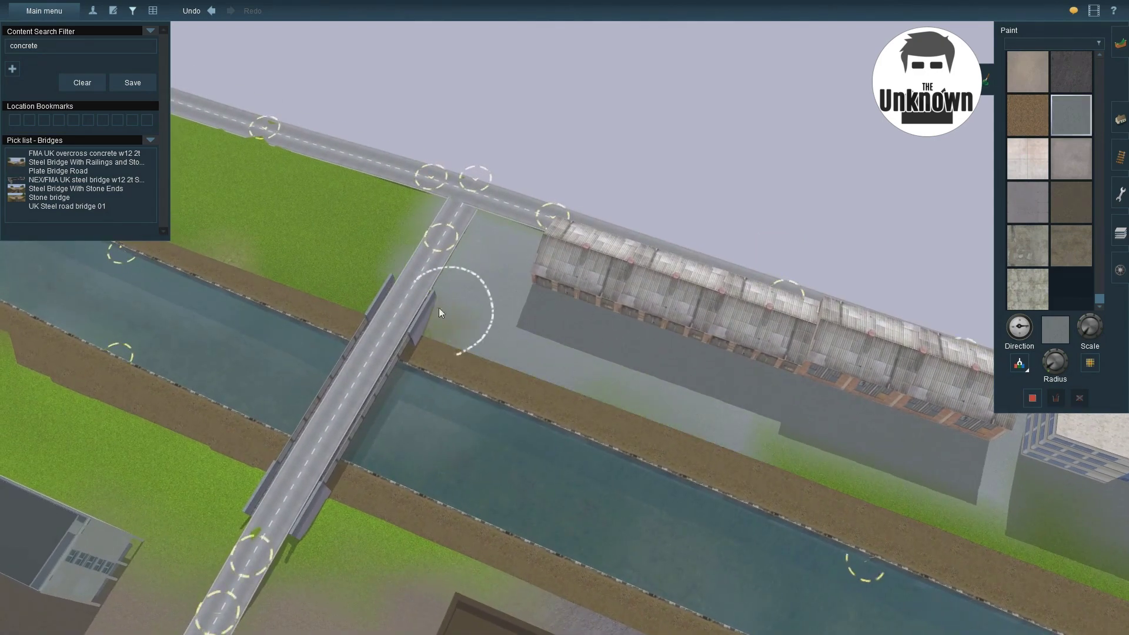
pyautogui.moveTo(435, 306); pyautogui.dragTo(675, 302, button='right')
pyautogui.moveTo(842, 257); pyautogui.dragTo(743, 324, button='right')
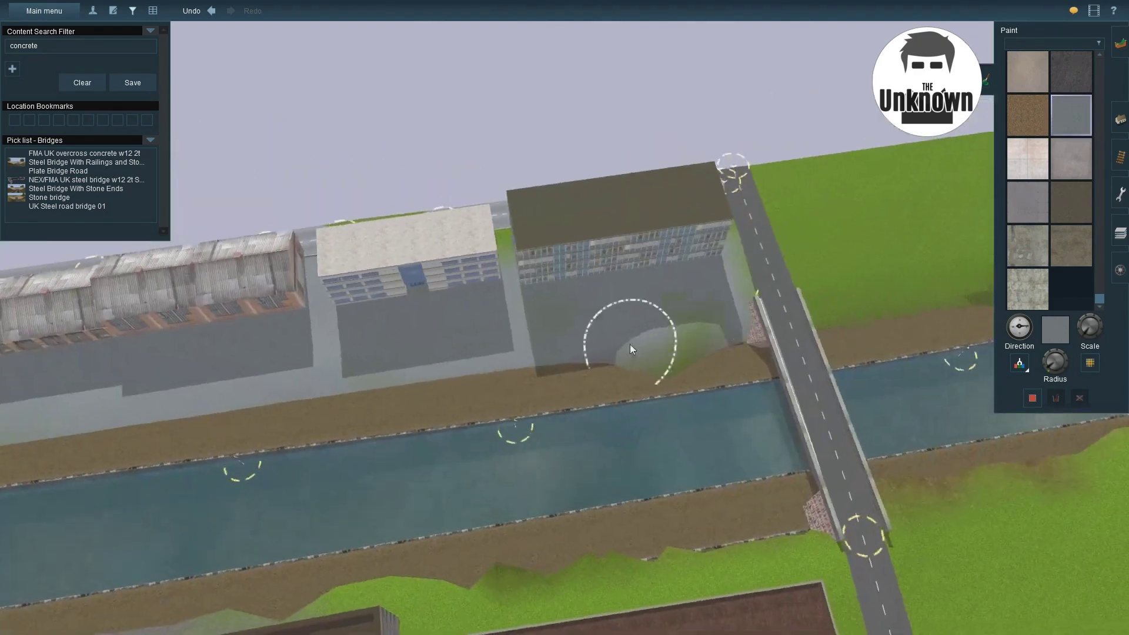
# - Try two other ground textures from the palette while orbiting along the canal
pyautogui.scroll(-2, 451, 222)
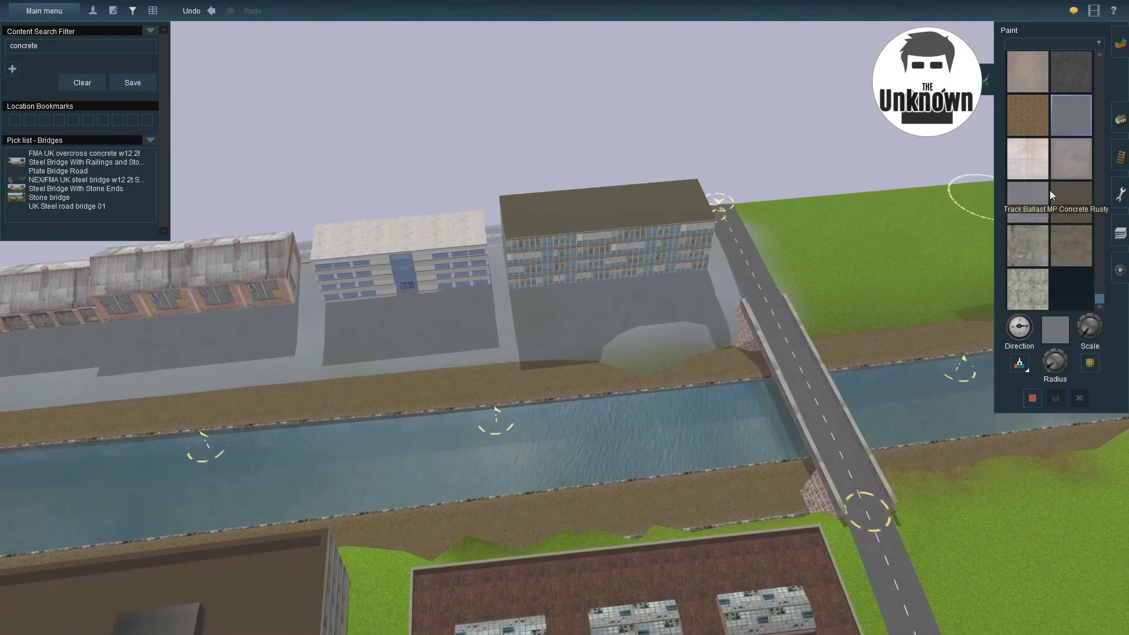
pyautogui.click(1071, 158)
pyautogui.moveTo(253, 329)
pyautogui.mouseDown(button='right')
pyautogui.moveTo(337, 266)
pyautogui.moveTo(387, 126)
pyautogui.mouseUp(button='right')
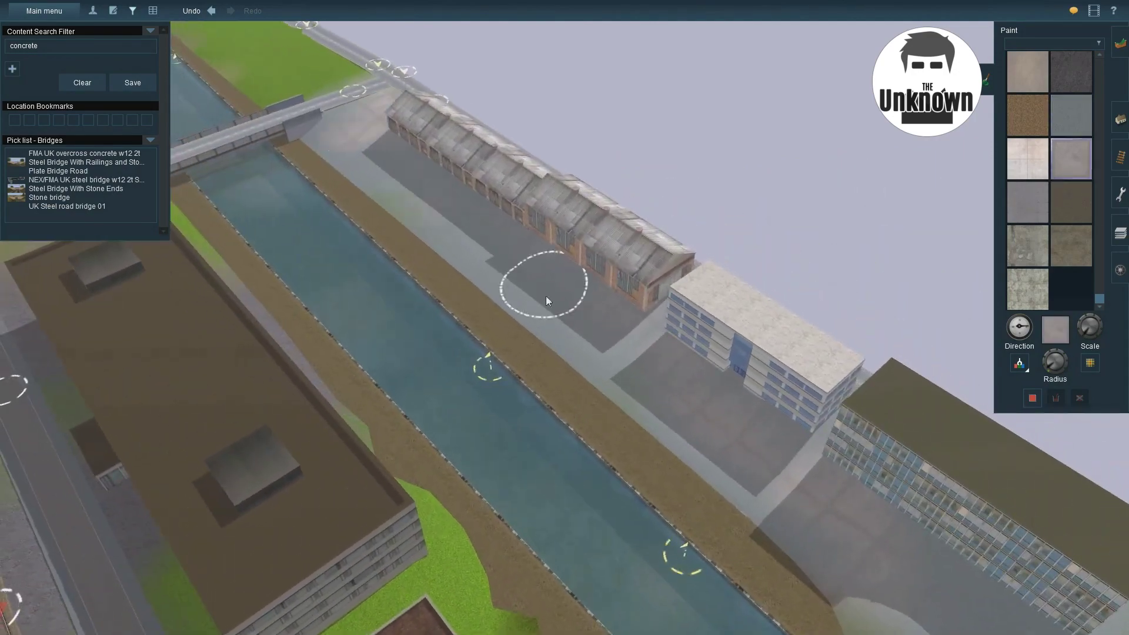
pyautogui.click(1071, 245)
pyautogui.moveTo(506, 311)
pyautogui.mouseDown(button='right')
pyautogui.moveTo(480, 325)
pyautogui.moveTo(887, 384)
pyautogui.mouseUp(button='right')
pyautogui.moveTo(690, 356)
pyautogui.mouseDown(button='right')
pyautogui.moveTo(368, 250)
pyautogui.moveTo(634, 263)
pyautogui.mouseUp(button='right')
# - Select another concrete texture and look down the canal toward the road bridge
pyautogui.click(1071, 201)
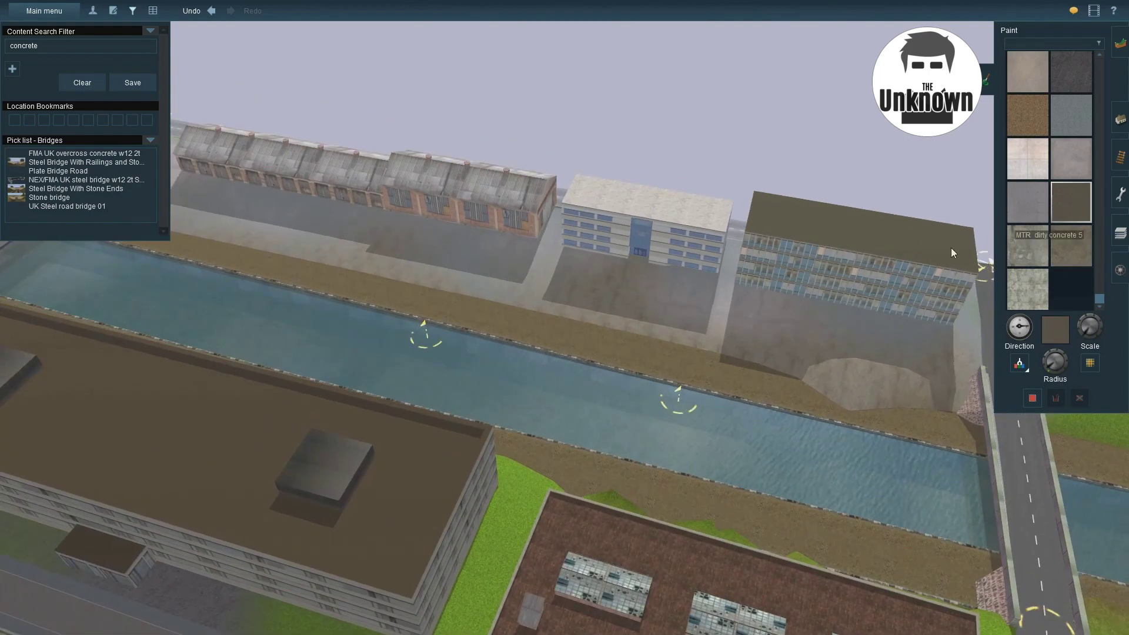
pyautogui.moveTo(491, 295); pyautogui.dragTo(860, 399, button='right')
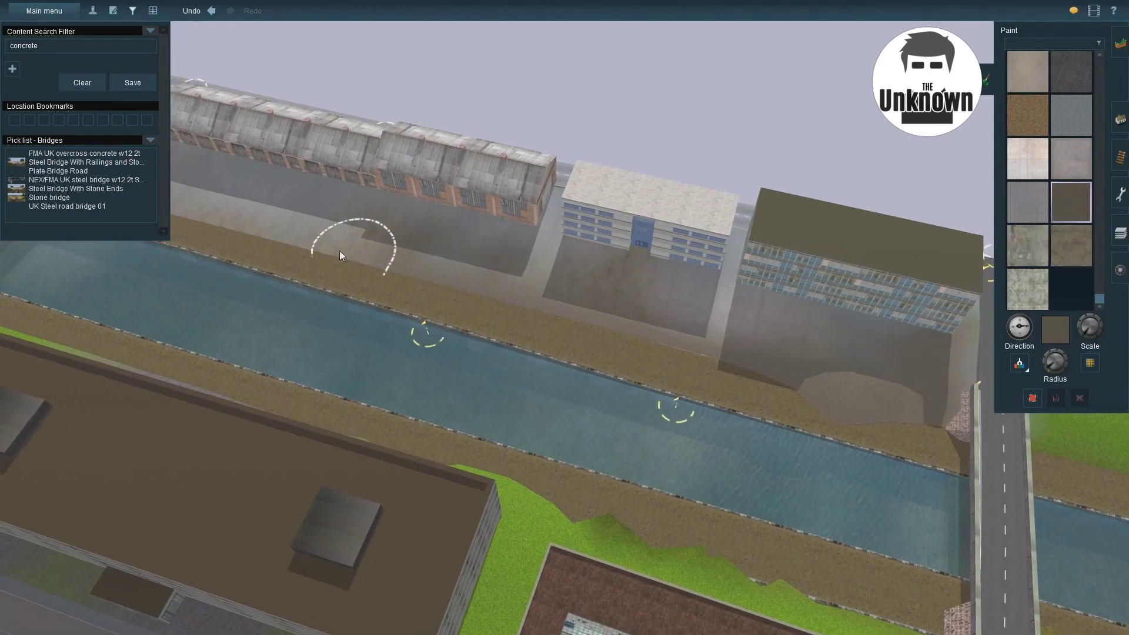
pyautogui.moveTo(318, 241)
pyautogui.mouseDown(button='right')
pyautogui.moveTo(537, 302)
pyautogui.moveTo(353, 232)
pyautogui.mouseUp(button='right')
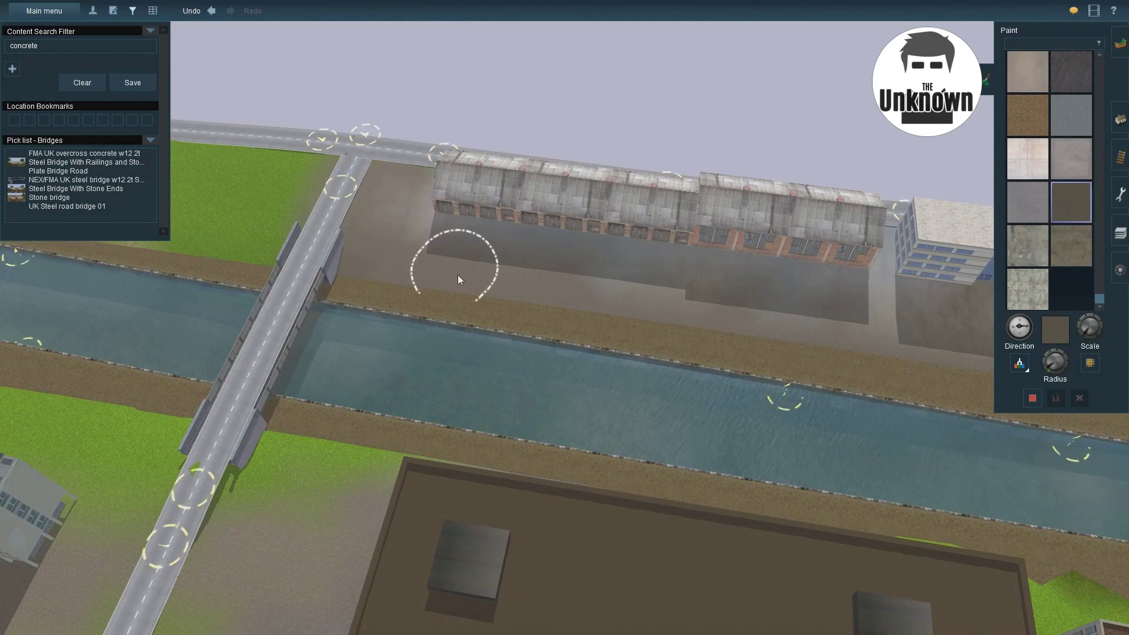
pyautogui.moveTo(486, 277)
pyautogui.mouseDown(button='right')
pyautogui.moveTo(605, 315)
pyautogui.moveTo(637, 265)
pyautogui.mouseUp(button='right')
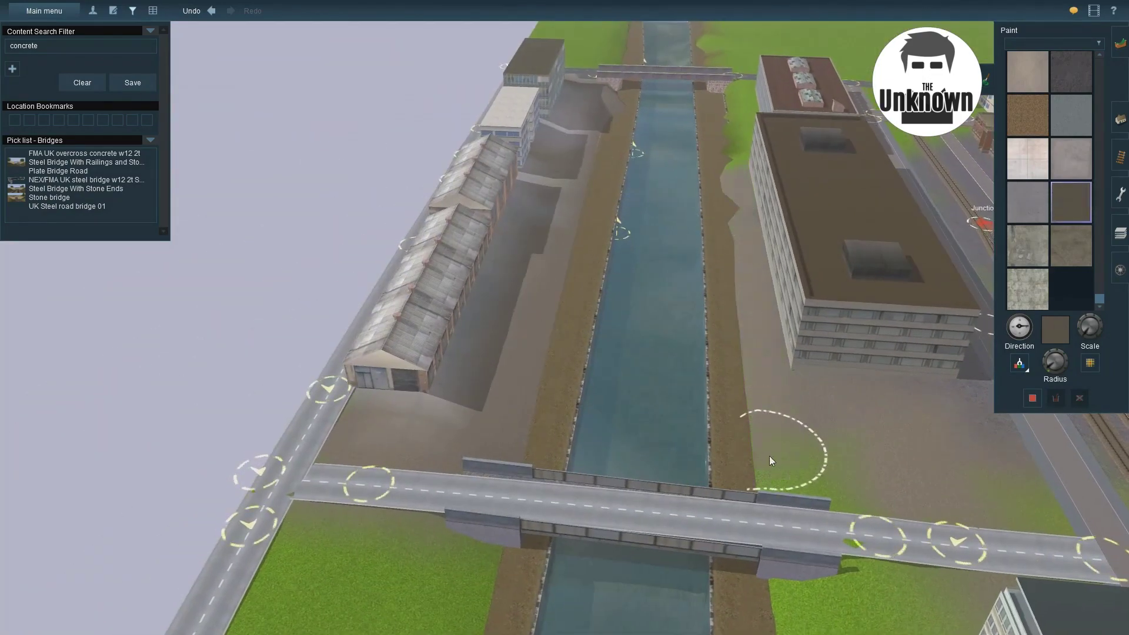
pyautogui.scroll(3, 773, 470)
# - Paint light grey concrete leftward along the canal bank strip
pyautogui.scroll(5, 1062, 238)
pyautogui.click(1029, 208)
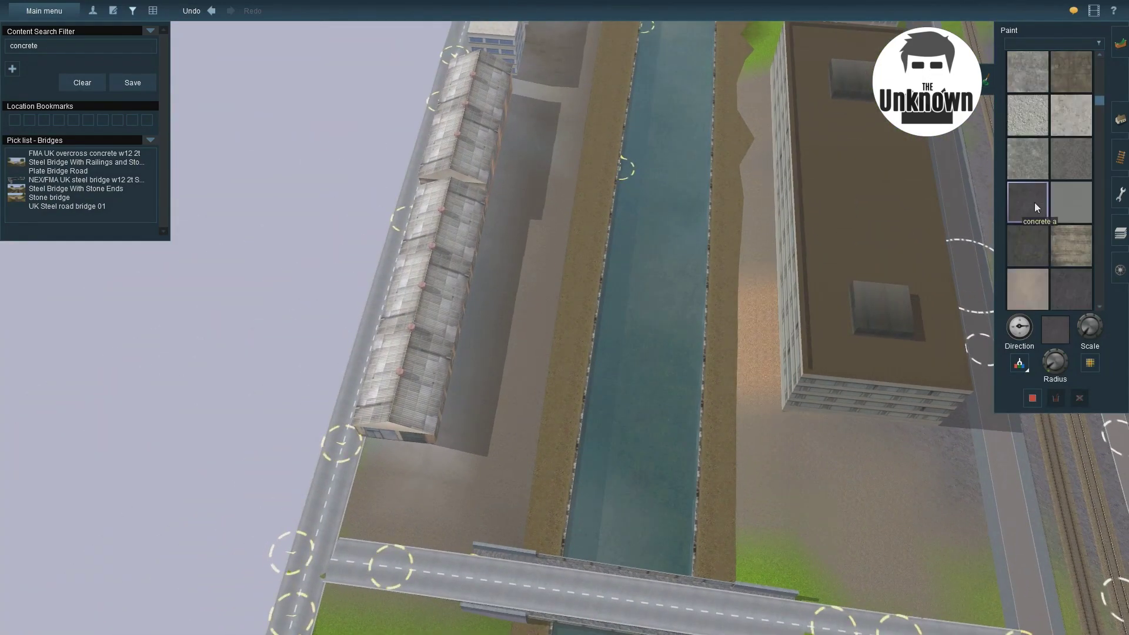
pyautogui.moveTo(751, 542)
pyautogui.mouseDown(button='right')
pyautogui.moveTo(581, 199)
pyautogui.moveTo(538, 277)
pyautogui.moveTo(520, 277)
pyautogui.mouseUp(button='right')
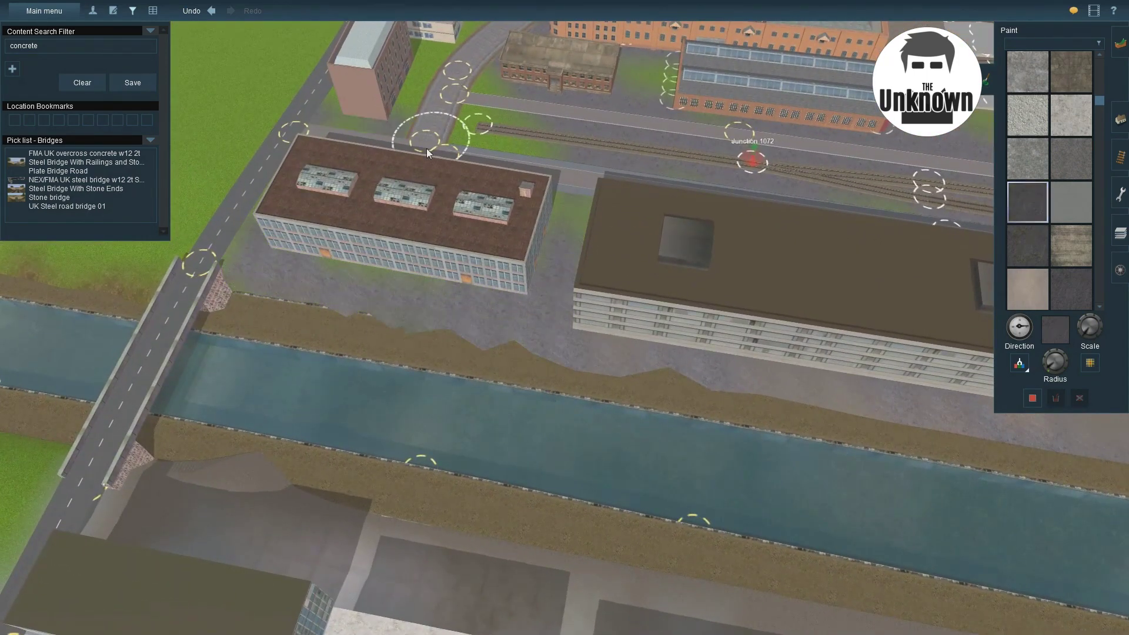
pyautogui.click(1027, 159)
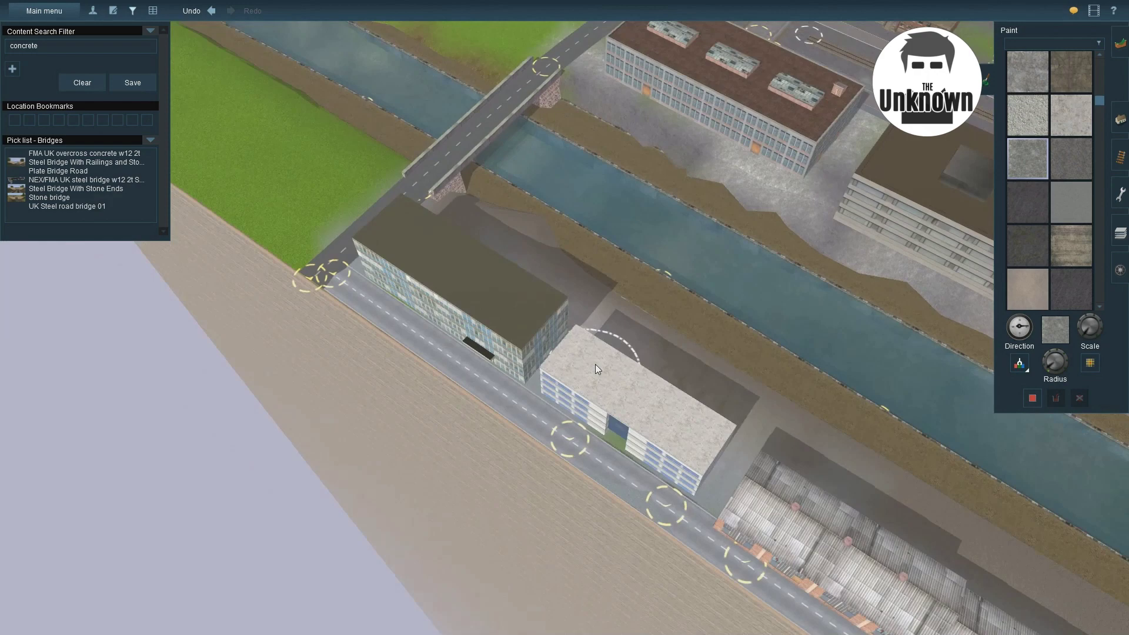
pyautogui.moveTo(595, 364); pyautogui.dragTo(469, 281, button='right')
pyautogui.moveTo(836, 421); pyautogui.dragTo(396, 318, button='right')
pyautogui.moveTo(396, 318)
pyautogui.mouseDown()
pyautogui.moveTo(313, 314)
pyautogui.moveTo(146, 371)
pyautogui.mouseUp()
pyautogui.moveTo(145, 371)
pyautogui.mouseDown(button='right')
pyautogui.moveTo(407, 280)
pyautogui.moveTo(361, 435)
pyautogui.mouseUp(button='right')
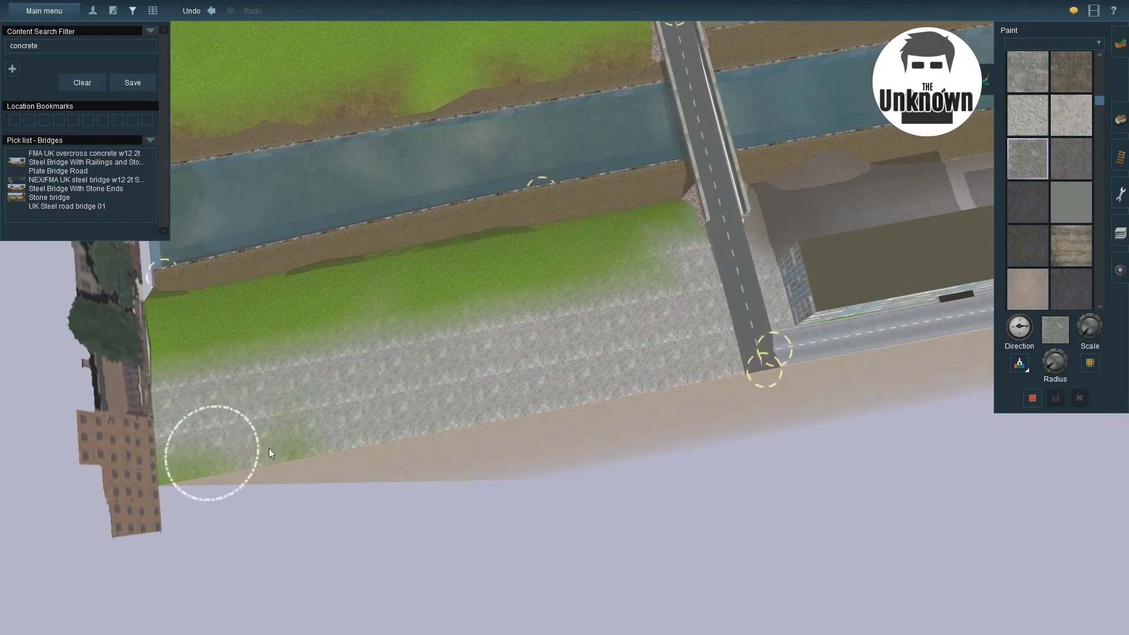
pyautogui.moveTo(284, 452)
pyautogui.mouseDown()
pyautogui.moveTo(319, 356)
pyautogui.moveTo(599, 259)
pyautogui.moveTo(200, 344)
pyautogui.moveTo(653, 243)
pyautogui.moveTo(215, 294)
pyautogui.moveTo(585, 265)
pyautogui.moveTo(251, 366)
pyautogui.moveTo(305, 459)
pyautogui.moveTo(800, 312)
pyautogui.mouseUp()
# - Paint dark concrete along the bank strip
pyautogui.click(1027, 202)
pyautogui.moveTo(800, 311)
pyautogui.mouseDown(button='right')
pyautogui.moveTo(816, 238)
pyautogui.moveTo(644, 221)
pyautogui.moveTo(764, 186)
pyautogui.mouseUp(button='right')
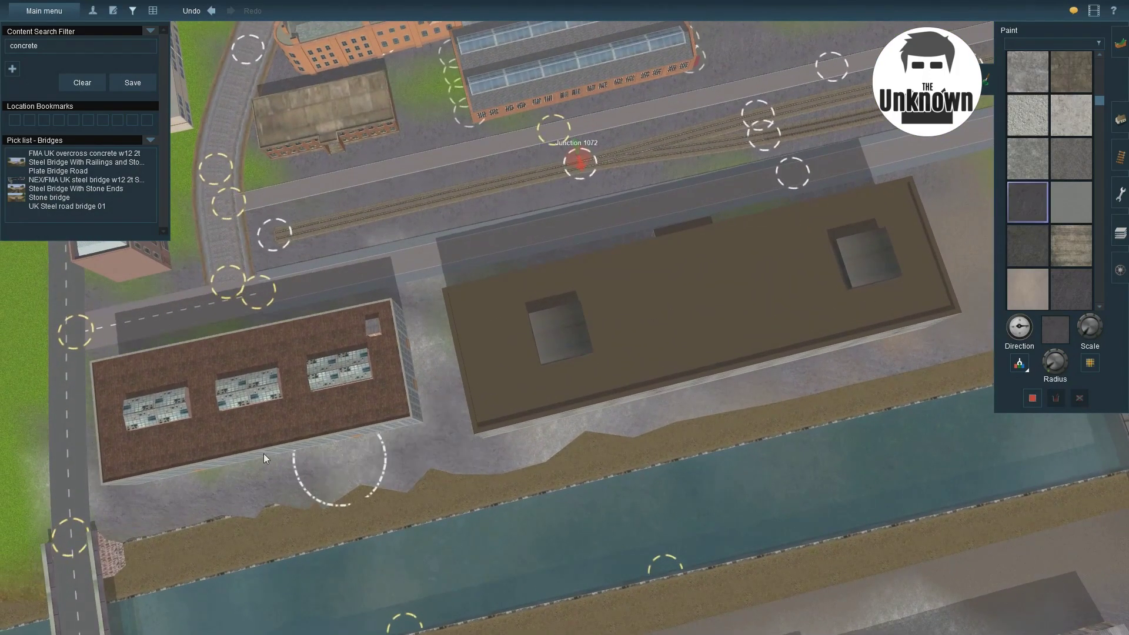
pyautogui.moveTo(270, 442)
pyautogui.mouseDown(button='right')
pyautogui.moveTo(584, 244)
pyautogui.moveTo(398, 315)
pyautogui.moveTo(726, 373)
pyautogui.mouseUp(button='right')
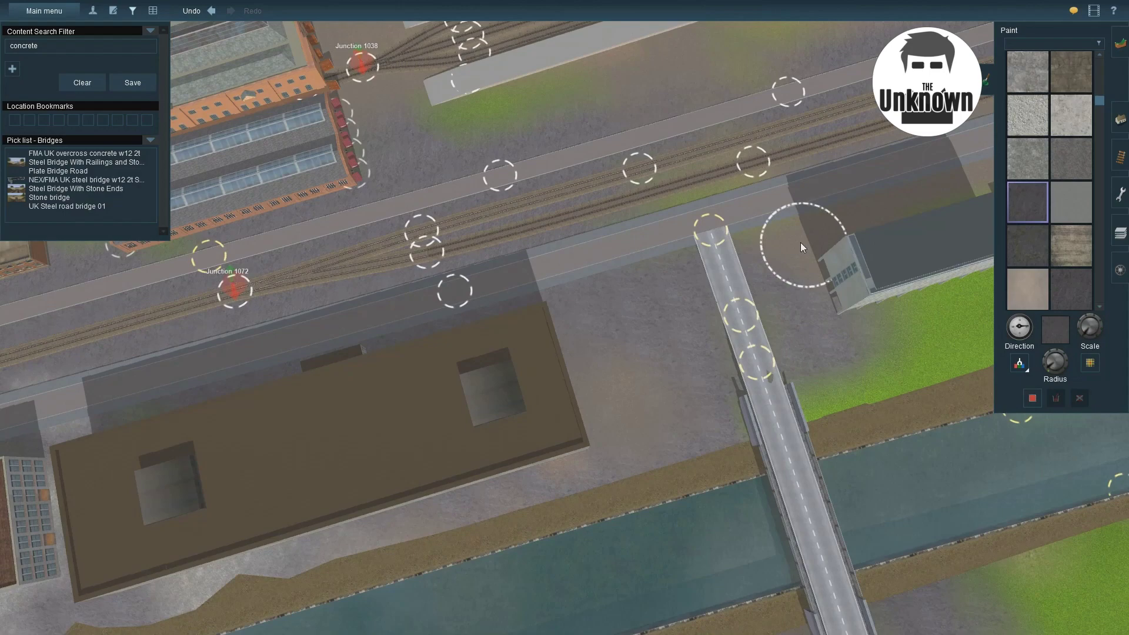
pyautogui.moveTo(799, 242); pyautogui.dragTo(1006, 294, button='right')
# - Paint grey concrete and brown ground around the bridge and nearby buildings
pyautogui.click(1071, 202)
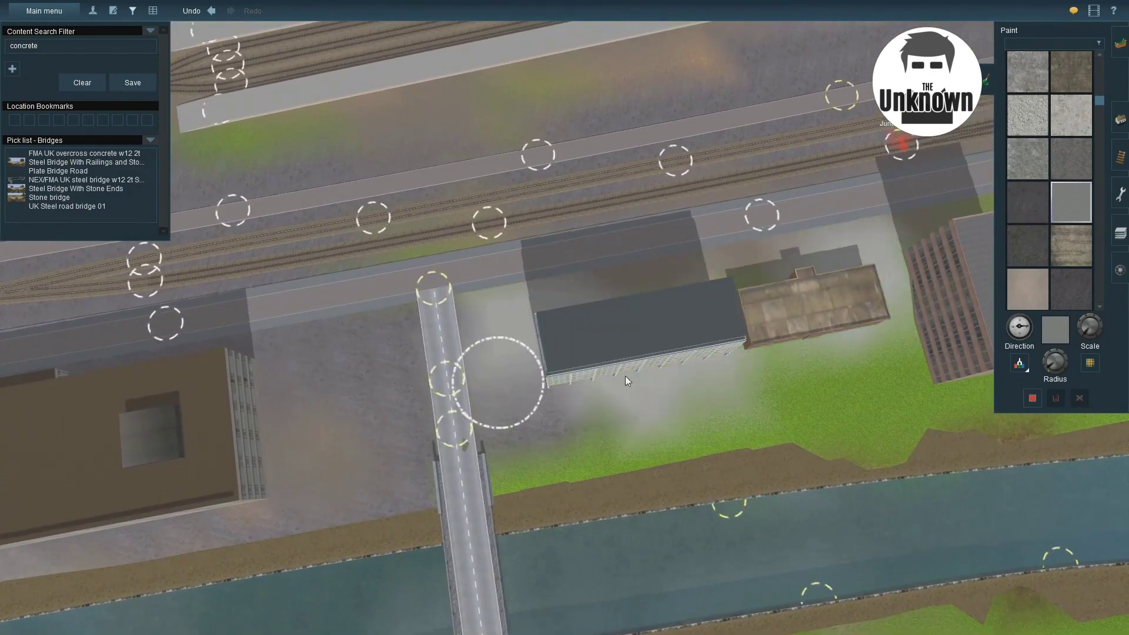
pyautogui.click(1027, 158)
pyautogui.moveTo(751, 373)
pyautogui.mouseDown()
pyautogui.moveTo(802, 256)
pyautogui.moveTo(444, 394)
pyautogui.moveTo(303, 285)
pyautogui.moveTo(444, 385)
pyautogui.moveTo(552, 413)
pyautogui.moveTo(935, 364)
pyautogui.mouseUp()
pyautogui.moveTo(895, 446)
pyautogui.mouseDown(button='right')
pyautogui.moveTo(744, 323)
pyautogui.moveTo(782, 183)
pyautogui.mouseUp(button='right')
pyautogui.keyDown('ctrl'); pyautogui.click(781, 183); pyautogui.keyUp('ctrl')
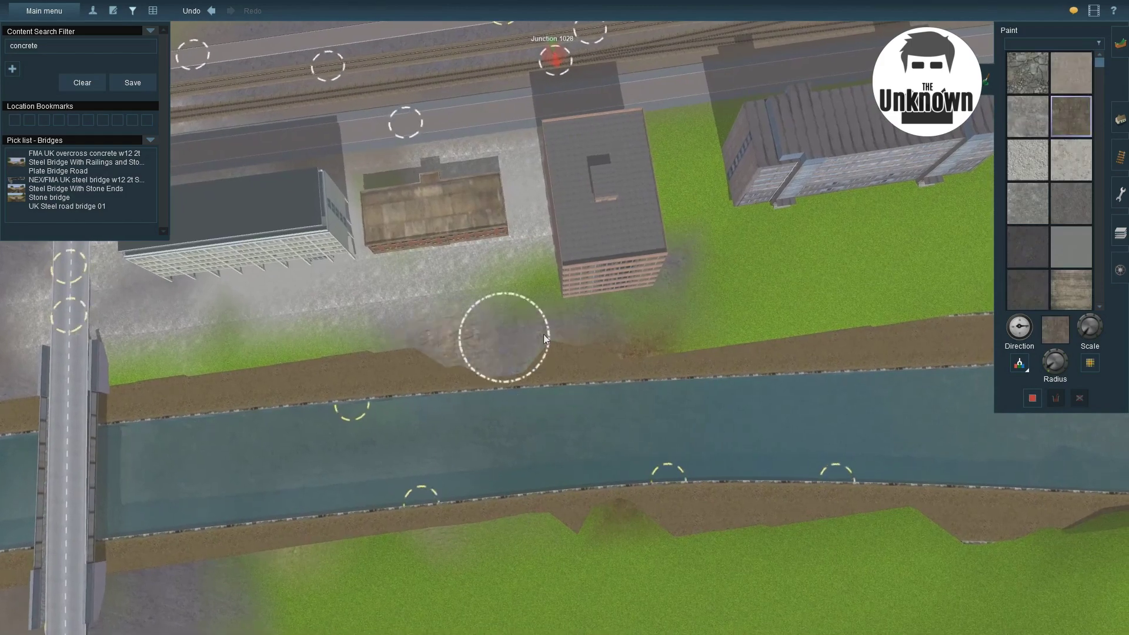
pyautogui.moveTo(543, 334); pyautogui.dragTo(529, 176)
# - Cover a large area near the building and lower-left road with light concrete
pyautogui.click(1071, 159)
pyautogui.moveTo(598, 266)
pyautogui.mouseDown()
pyautogui.moveTo(519, 145)
pyautogui.moveTo(271, 306)
pyautogui.moveTo(389, 309)
pyautogui.mouseUp()
pyautogui.moveTo(390, 310)
pyautogui.mouseDown(button='right')
pyautogui.moveTo(545, 251)
pyautogui.moveTo(555, 163)
pyautogui.moveTo(225, 373)
pyautogui.mouseUp(button='right')
pyautogui.moveTo(227, 378)
pyautogui.mouseDown()
pyautogui.moveTo(168, 428)
pyautogui.moveTo(139, 496)
pyautogui.mouseUp()
pyautogui.moveTo(139, 496)
pyautogui.mouseDown(button='right')
pyautogui.moveTo(609, 338)
pyautogui.moveTo(521, 238)
pyautogui.moveTo(750, 223)
pyautogui.moveTo(517, 245)
pyautogui.moveTo(660, 121)
pyautogui.mouseUp(button='right')
# - Select the 'concrete 09a' texture and move in close over the canal and bridge
pyautogui.moveTo(391, 353)
pyautogui.mouseDown(button='right')
pyautogui.moveTo(733, 221)
pyautogui.moveTo(560, 90)
pyautogui.moveTo(607, 344)
pyautogui.moveTo(858, 316)
pyautogui.moveTo(621, 443)
pyautogui.moveTo(749, 349)
pyautogui.moveTo(712, 231)
pyautogui.mouseUp(button='right')
pyautogui.click(1027, 160)
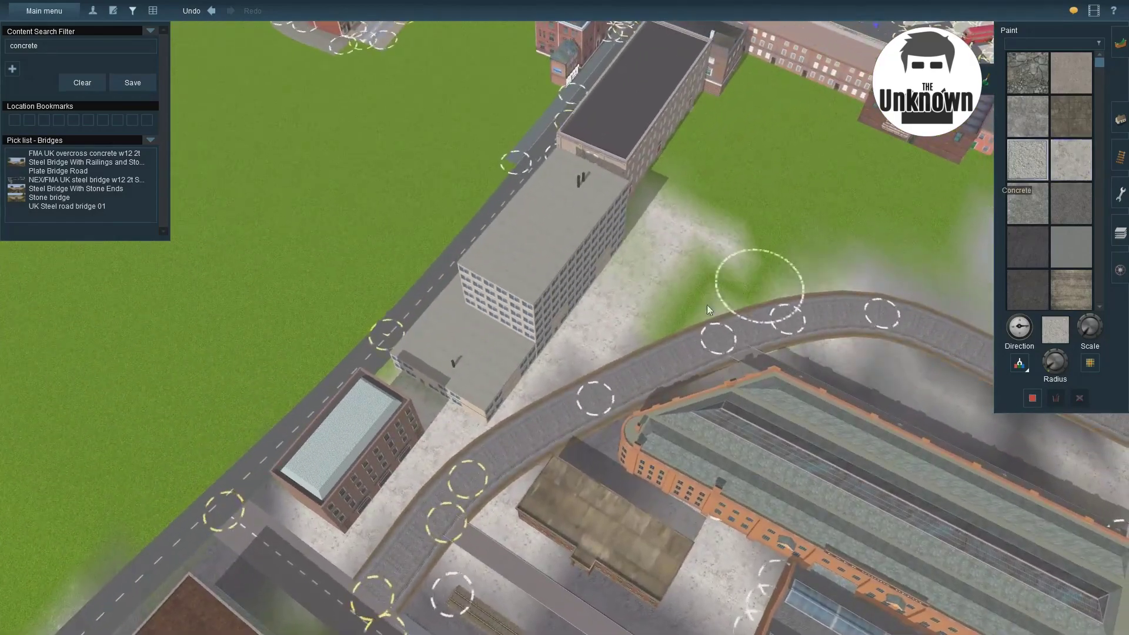
pyautogui.click(1023, 208)
pyautogui.moveTo(715, 76)
pyautogui.mouseDown(button='right')
pyautogui.moveTo(831, 252)
pyautogui.moveTo(593, 288)
pyautogui.moveTo(525, 447)
pyautogui.mouseUp(button='right')
pyautogui.moveTo(688, 438)
pyautogui.mouseDown(button='right')
pyautogui.moveTo(627, 287)
pyautogui.moveTo(438, 200)
pyautogui.moveTo(852, 293)
pyautogui.mouseUp(button='right')
pyautogui.scroll(-1, 1085, 203)
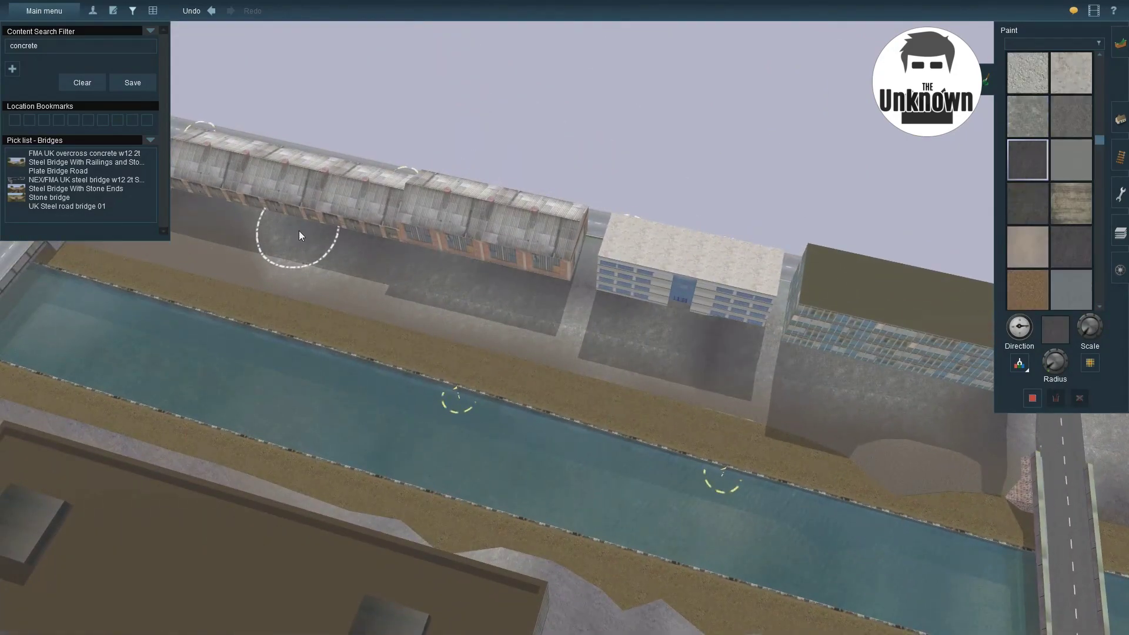
pyautogui.moveTo(603, 300)
pyautogui.mouseDown(button='right')
pyautogui.moveTo(407, 258)
pyautogui.moveTo(377, 218)
pyautogui.moveTo(861, 294)
pyautogui.mouseUp(button='right')
# - Paint dirty concrete around the glass-roofed shed down toward the water
pyautogui.click(1070, 203)
pyautogui.moveTo(528, 299)
pyautogui.mouseDown(button='right')
pyautogui.moveTo(722, 400)
pyautogui.moveTo(452, 326)
pyautogui.mouseUp(button='right')
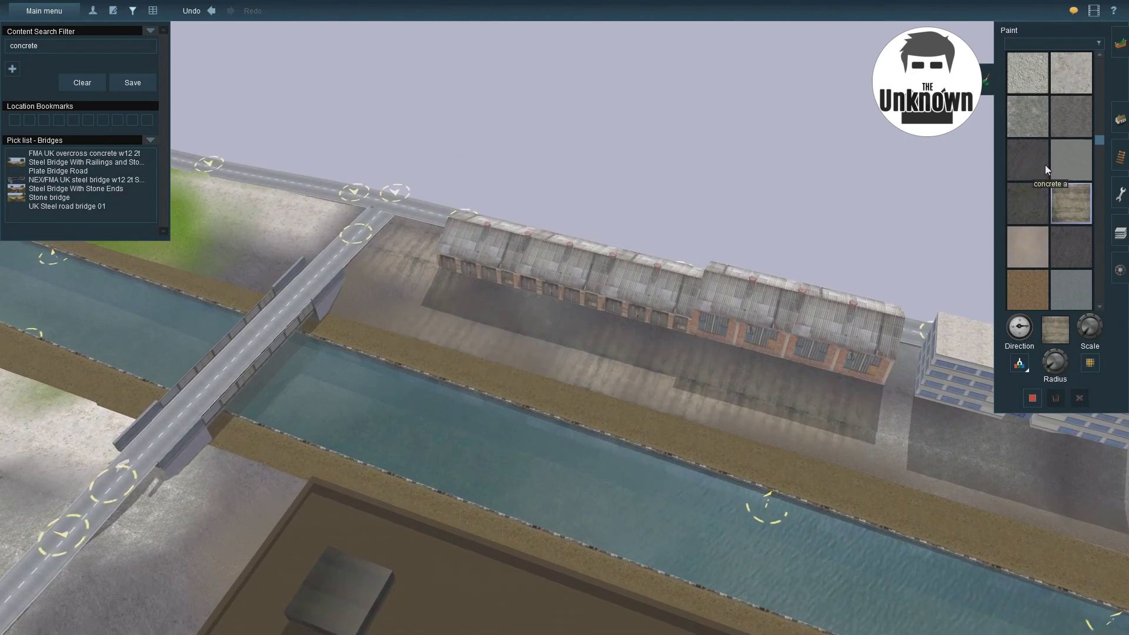
pyautogui.scroll(-1, 1046, 164)
pyautogui.scroll(-3, 1046, 165)
pyautogui.click(1070, 206)
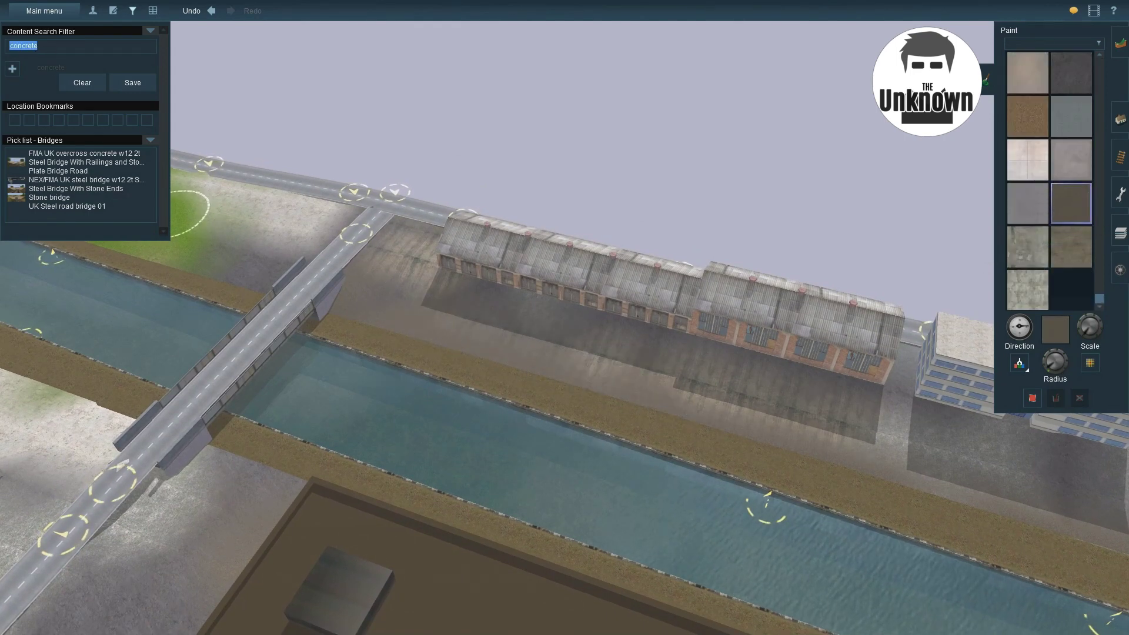
# - Filter textures by 'mud' and paint a light sandy mud band along the office block's base
pyautogui.write('mud')
pyautogui.click(1069, 168)
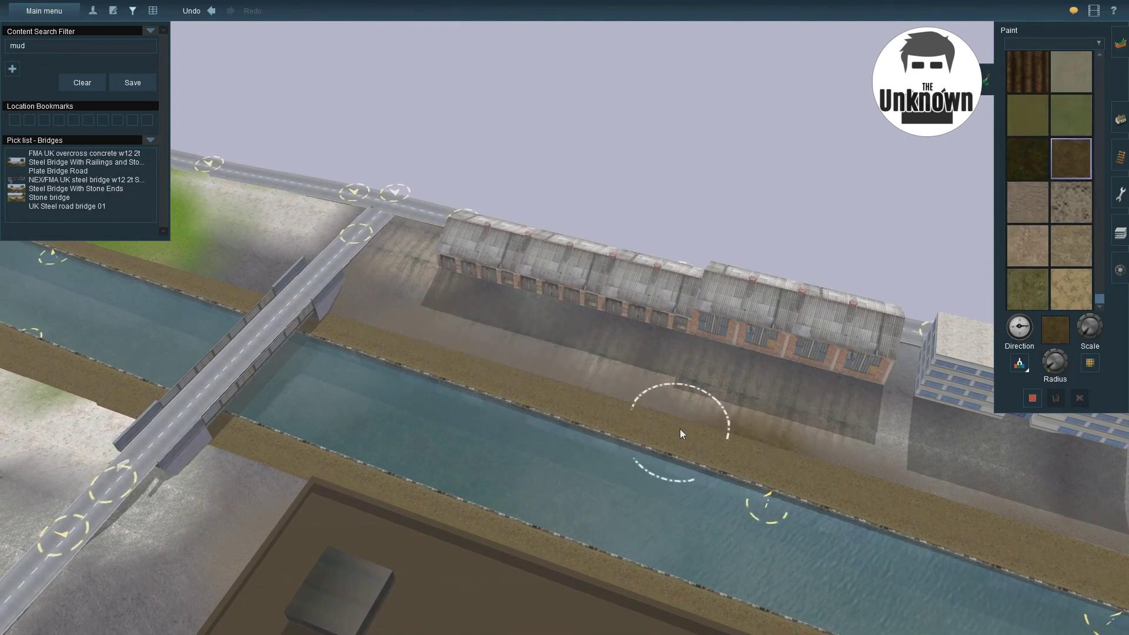
pyautogui.moveTo(398, 345)
pyautogui.mouseDown(button='right')
pyautogui.moveTo(682, 360)
pyautogui.moveTo(866, 192)
pyautogui.mouseUp(button='right')
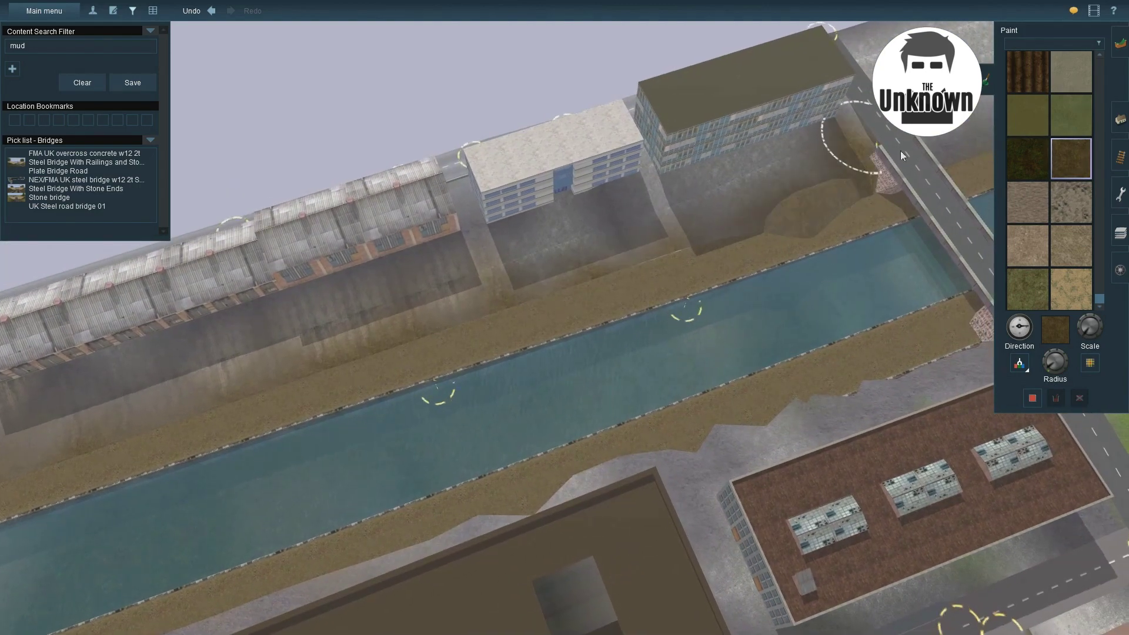
pyautogui.moveTo(937, 158); pyautogui.dragTo(543, 300, button='right')
pyautogui.click(1027, 202)
pyautogui.moveTo(841, 233); pyautogui.dragTo(459, 316)
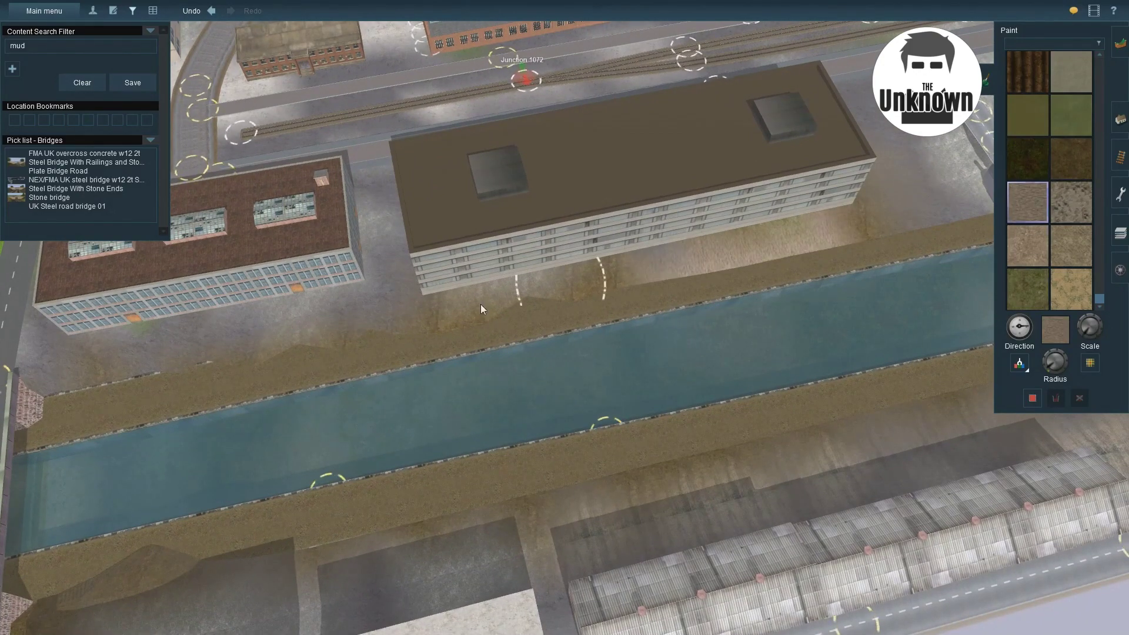
# - Brush dark brown and dark olive mud patches along the canal bank
pyautogui.moveTo(394, 224); pyautogui.dragTo(505, 257, button='right')
pyautogui.scroll(1, 1056, 192)
pyautogui.click(1056, 192)
pyautogui.moveTo(616, 350)
pyautogui.mouseDown(button='right')
pyautogui.moveTo(689, 389)
pyautogui.moveTo(675, 382)
pyautogui.moveTo(785, 372)
pyautogui.mouseUp(button='right')
pyautogui.scroll(3, 1059, 267)
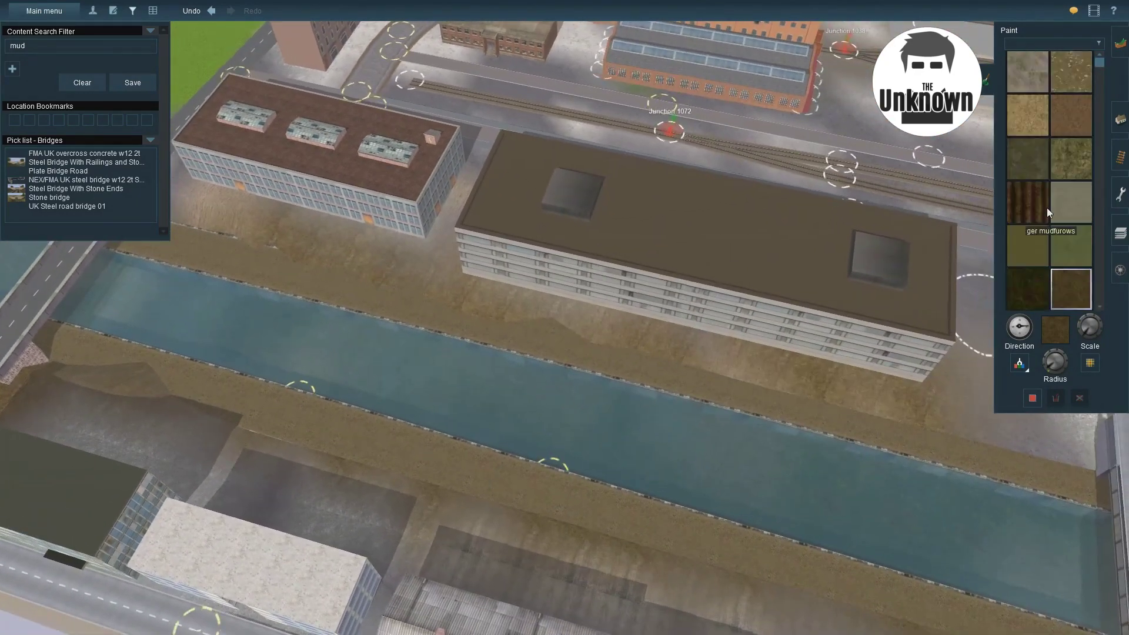
pyautogui.click(1027, 158)
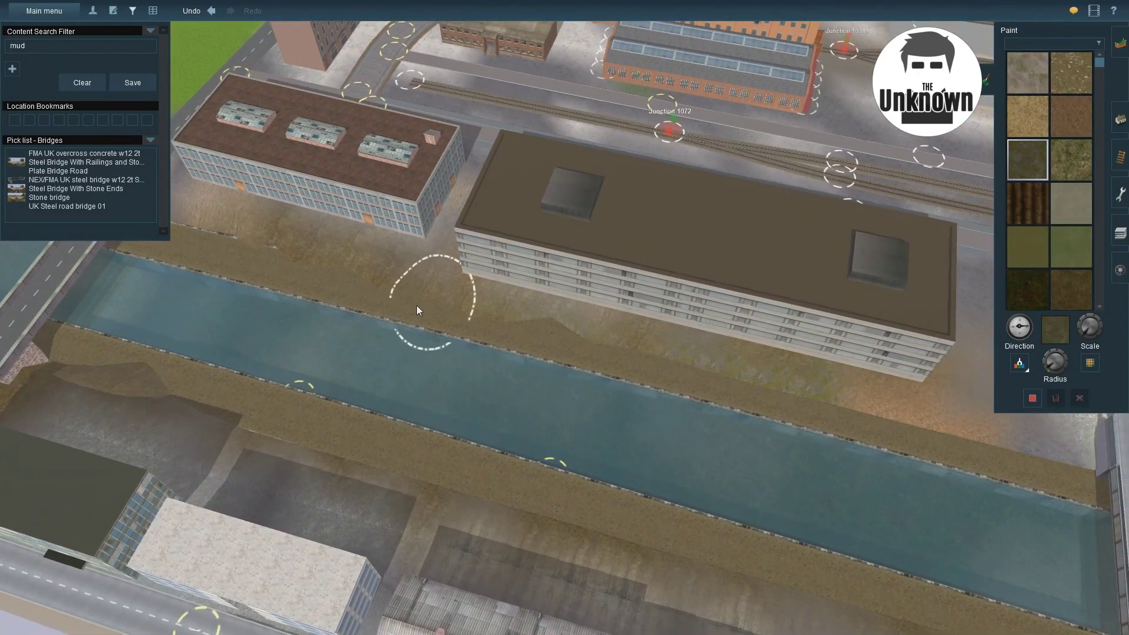
pyautogui.moveTo(403, 308); pyautogui.dragTo(390, 407, button='right')
pyautogui.scroll(3, 601, 288)
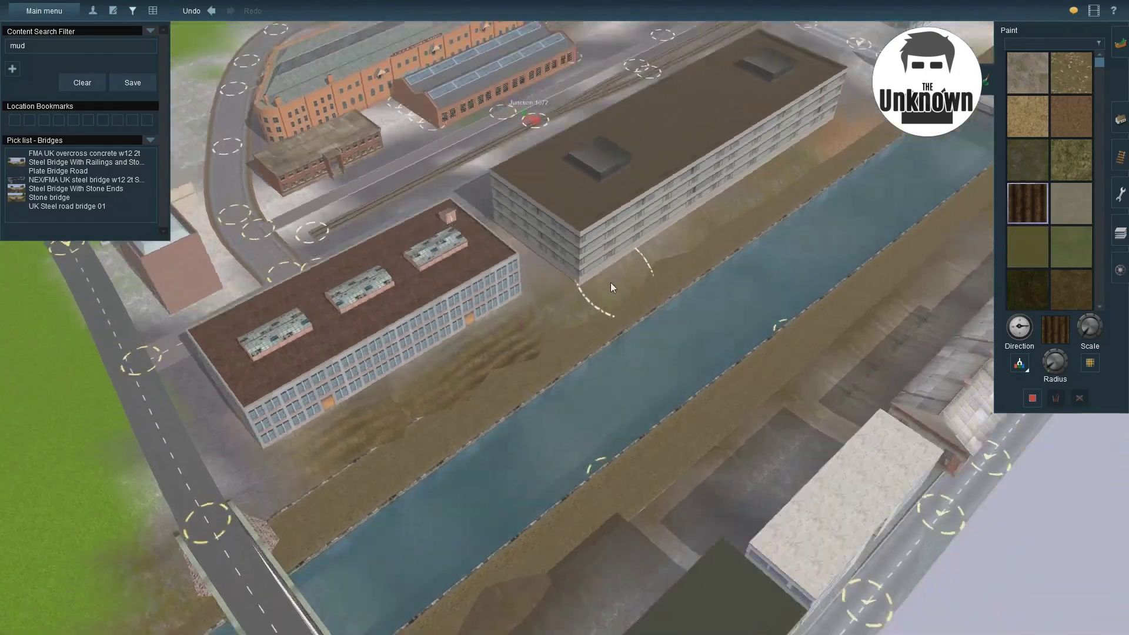
pyautogui.scroll(-3, 1028, 174)
pyautogui.click(1074, 171)
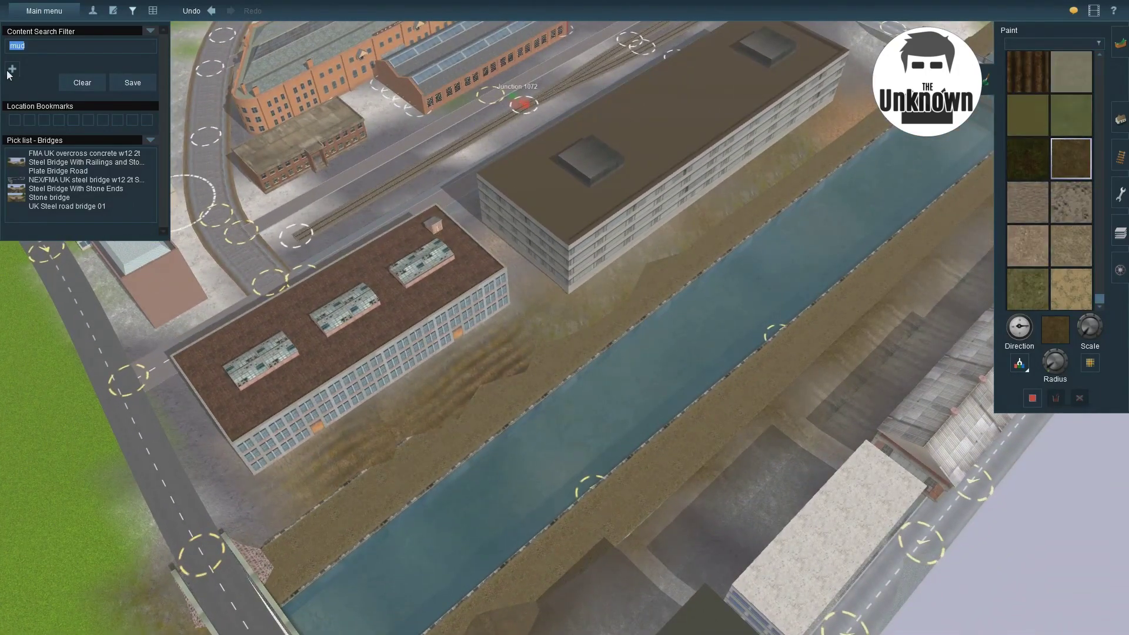
# - Filter textures by 'earth' and brush dark brown earth across the canal bank
pyautogui.write('earth')
pyautogui.click(1027, 158)
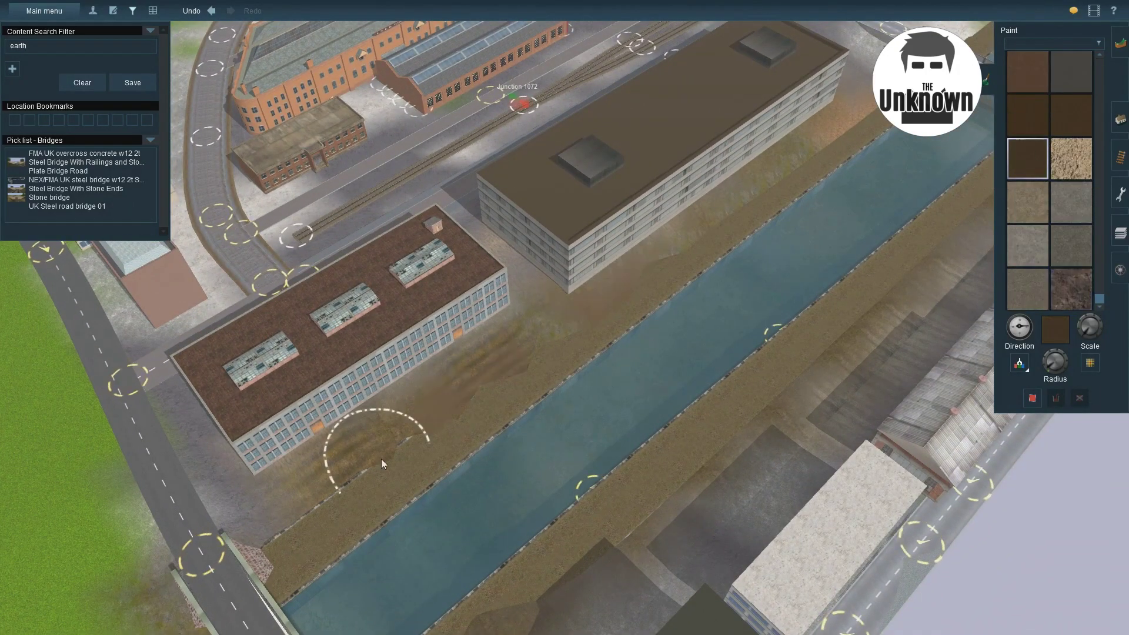
pyautogui.moveTo(711, 480); pyautogui.dragTo(887, 203, button='right')
pyautogui.click(1028, 72)
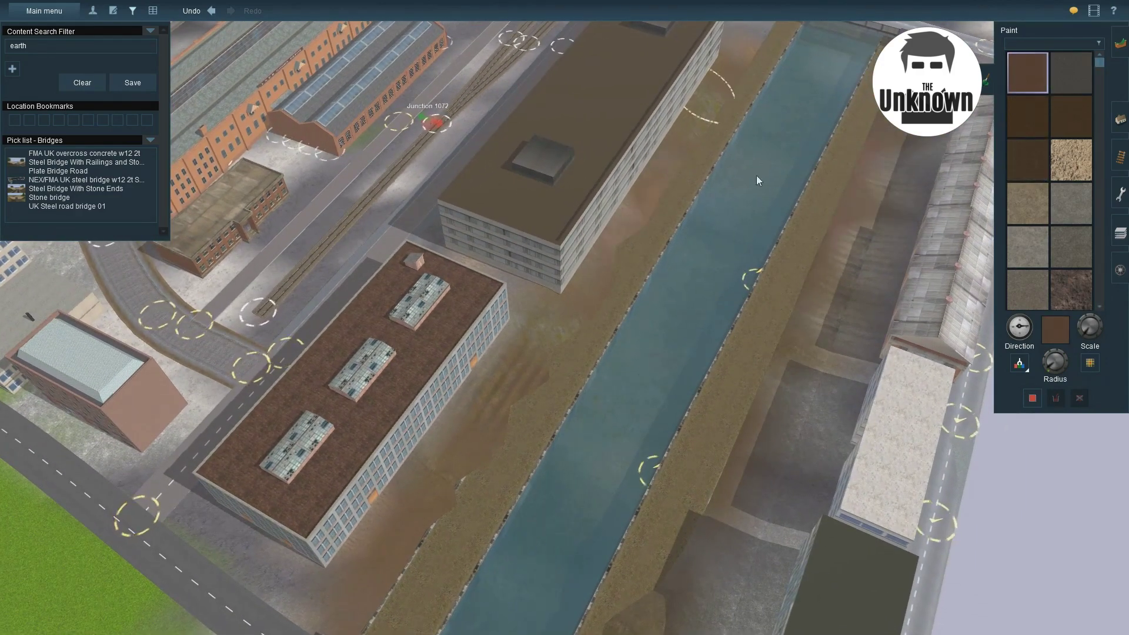
pyautogui.keyDown('ctrl'); pyautogui.click(550, 339); pyautogui.keyUp('ctrl')
# - Paint brown earth beside the canal up past the office buildings
pyautogui.moveTo(550, 339); pyautogui.dragTo(471, 457, button='right')
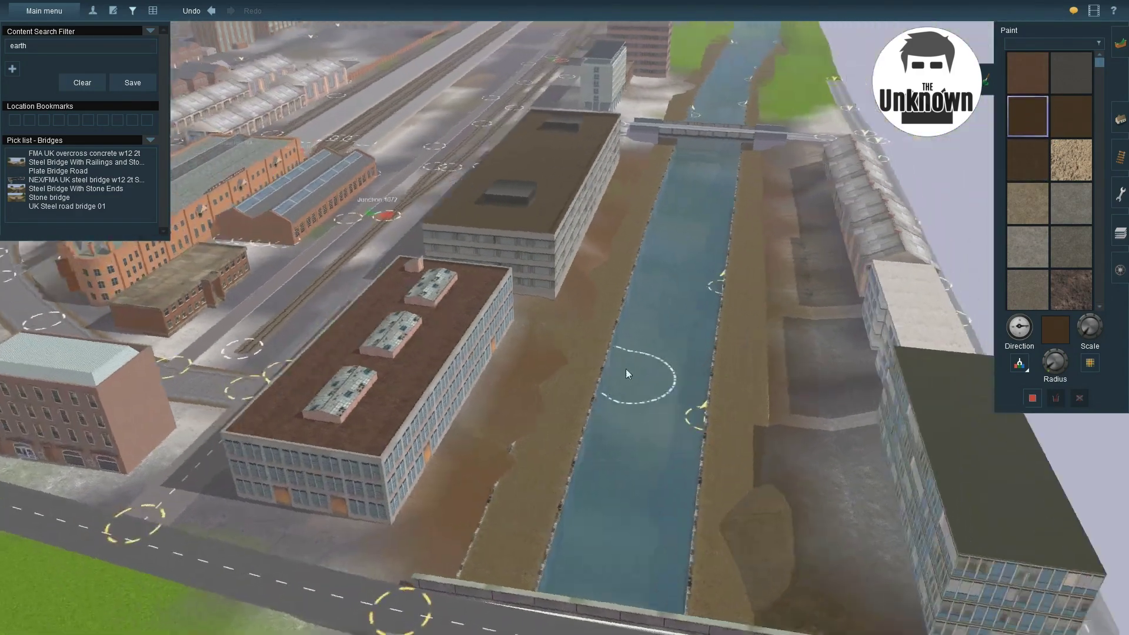
pyautogui.moveTo(622, 366); pyautogui.dragTo(118, 383, button='right')
pyautogui.moveTo(322, 353)
pyautogui.mouseDown(button='right')
pyautogui.moveTo(666, 366)
pyautogui.moveTo(244, 367)
pyautogui.mouseUp(button='right')
pyautogui.moveTo(244, 367); pyautogui.dragTo(241, 369)
pyautogui.keyDown('ctrl'); pyautogui.click(241, 369); pyautogui.keyUp('ctrl')
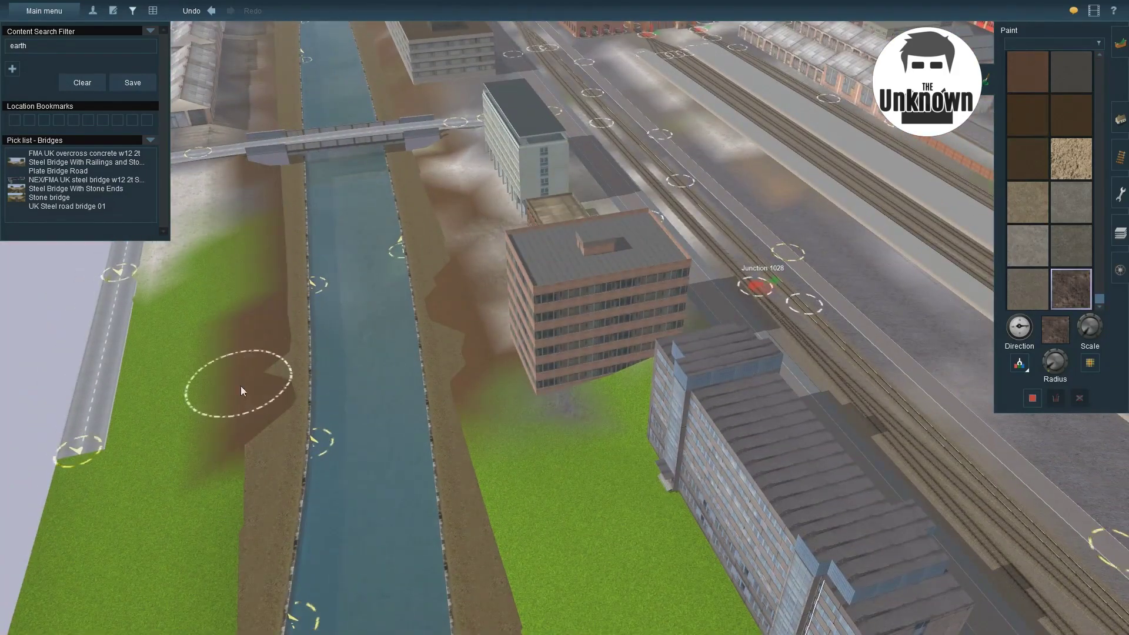
# - Repaint the slope near the road with sandy and grey-brown earth
pyautogui.moveTo(482, 218); pyautogui.dragTo(390, 309, button='right')
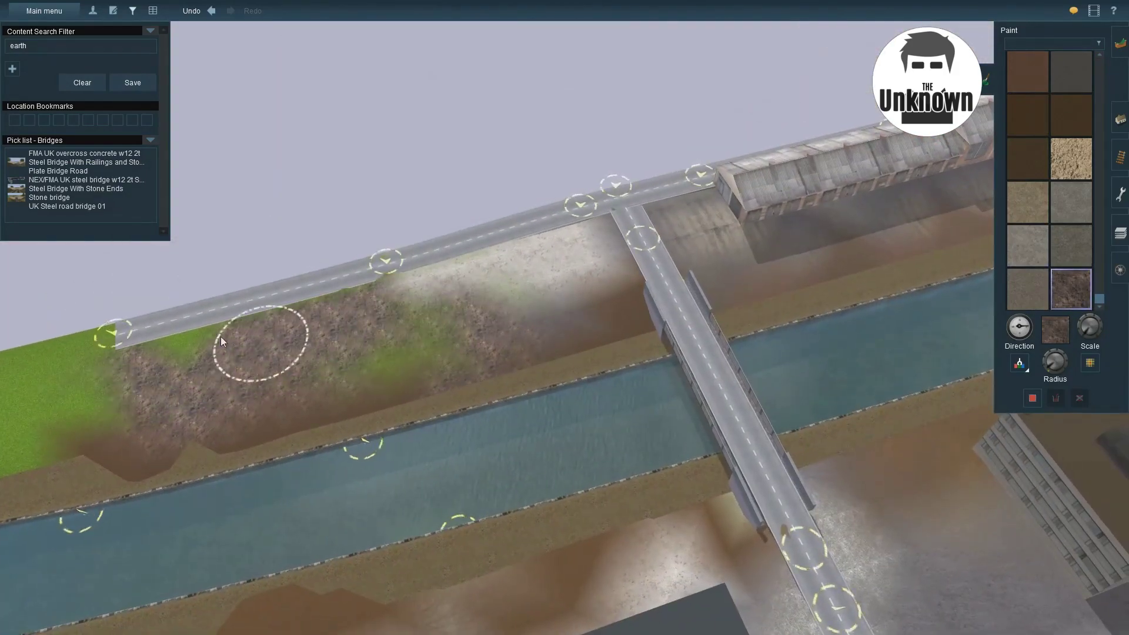
pyautogui.click(1070, 159)
pyautogui.moveTo(393, 312)
pyautogui.mouseDown()
pyautogui.moveTo(125, 347)
pyautogui.moveTo(541, 324)
pyautogui.mouseUp()
pyautogui.click(1027, 202)
pyautogui.moveTo(373, 312)
pyautogui.mouseDown()
pyautogui.moveTo(479, 300)
pyautogui.moveTo(553, 228)
pyautogui.mouseUp()
# - Brush sandy and lighter earth along the slope below the road toward the bridge
pyautogui.moveTo(551, 223); pyautogui.dragTo(373, 343, button='right')
pyautogui.moveTo(372, 344)
pyautogui.mouseDown()
pyautogui.moveTo(224, 312)
pyautogui.moveTo(524, 334)
pyautogui.mouseUp()
pyautogui.moveTo(524, 333); pyautogui.dragTo(831, 299, button='right')
pyautogui.moveTo(834, 299)
pyautogui.mouseDown()
pyautogui.moveTo(393, 424)
pyautogui.moveTo(281, 467)
pyautogui.mouseUp()
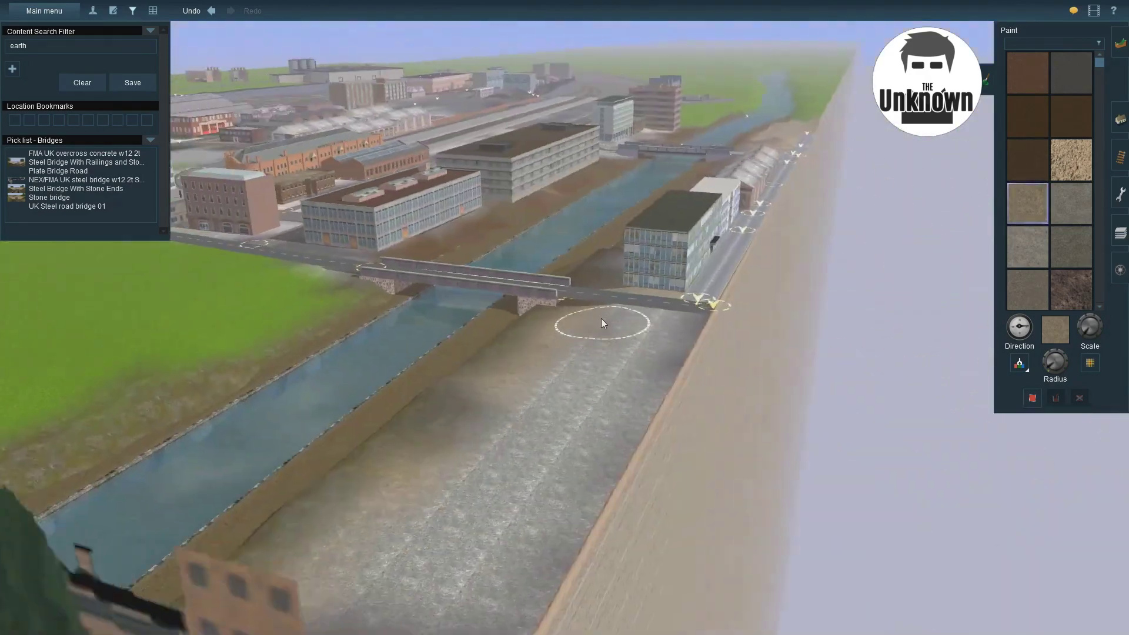